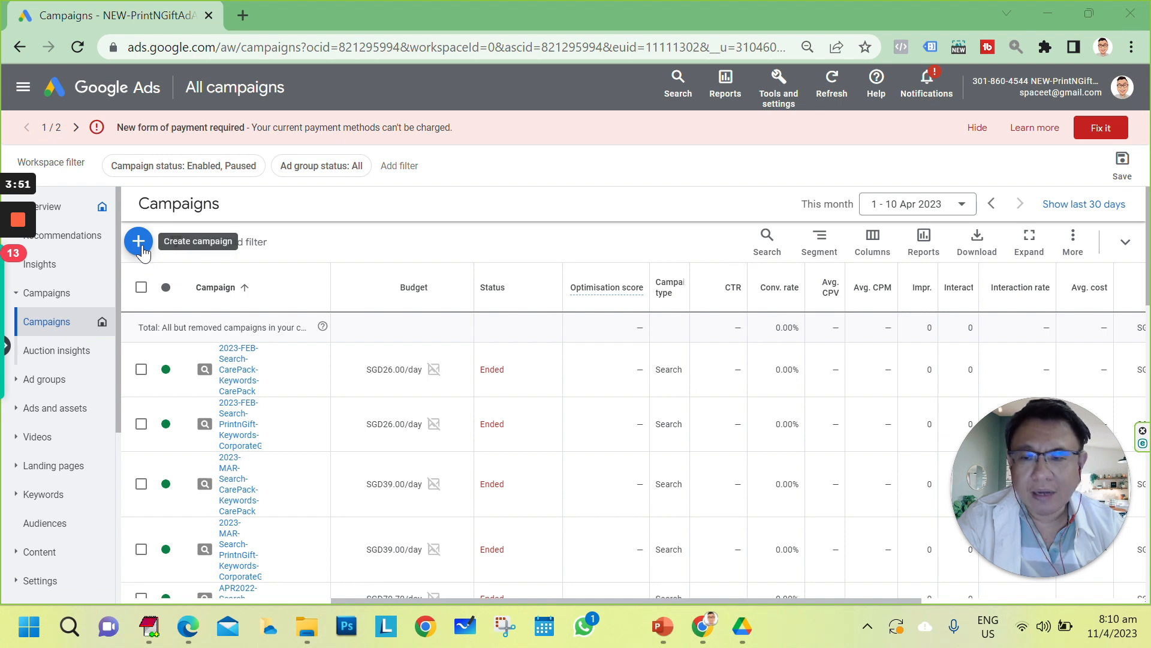
- Start a new campaign with the Leads objective, accept its conversion goals, and choose Display as the campaign type
{"action": "left_click", "coordinate": [141, 250]}
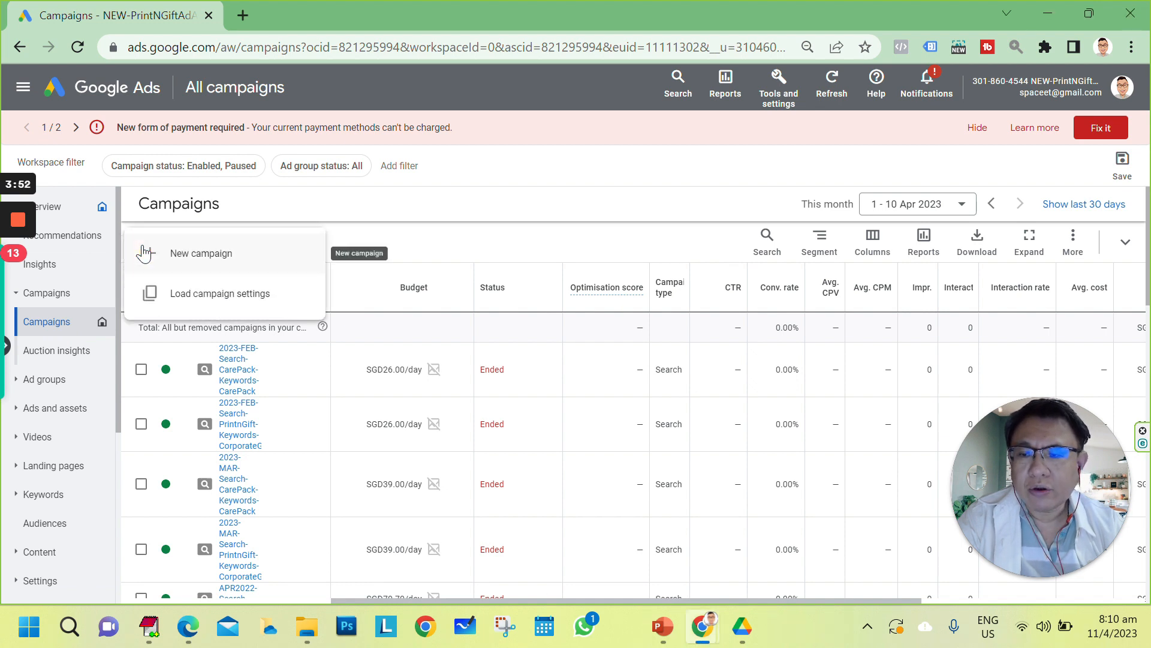
{"action": "left_click", "coordinate": [204, 257]}
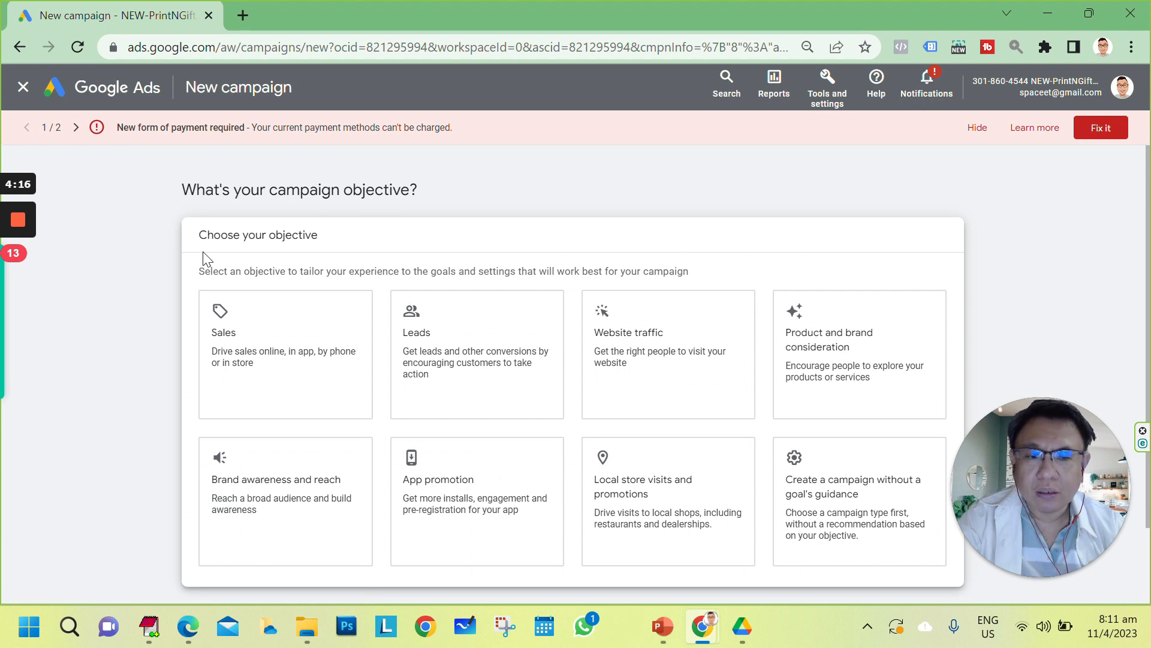
{"action": "left_click", "coordinate": [473, 344]}
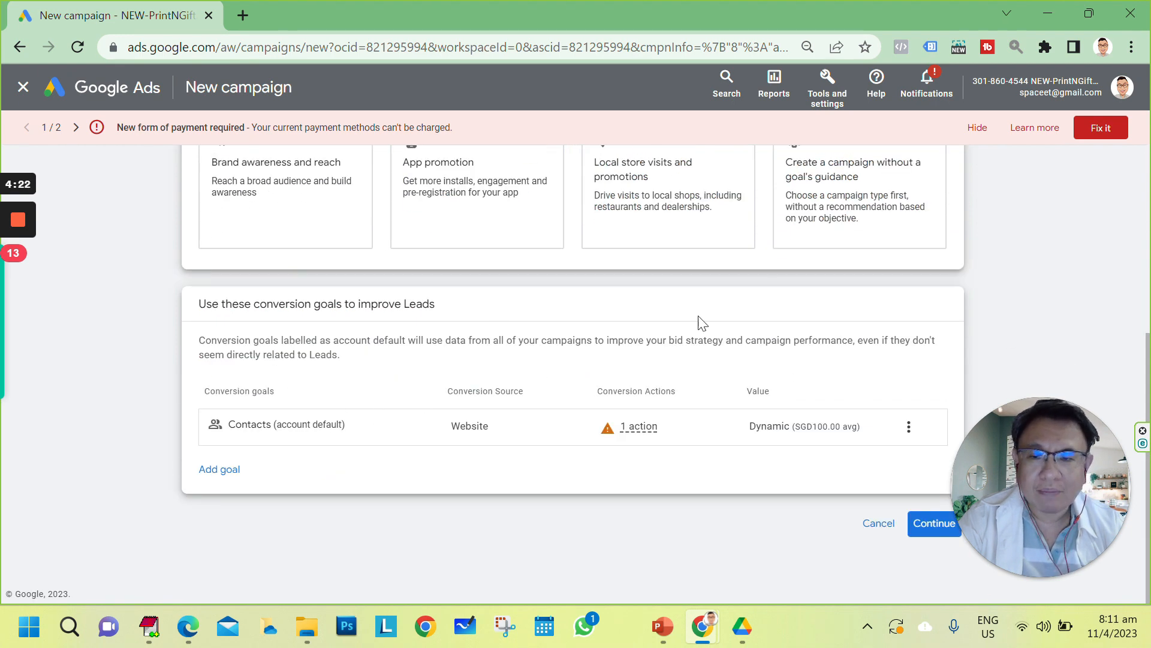
{"action": "left_click", "coordinate": [937, 525]}
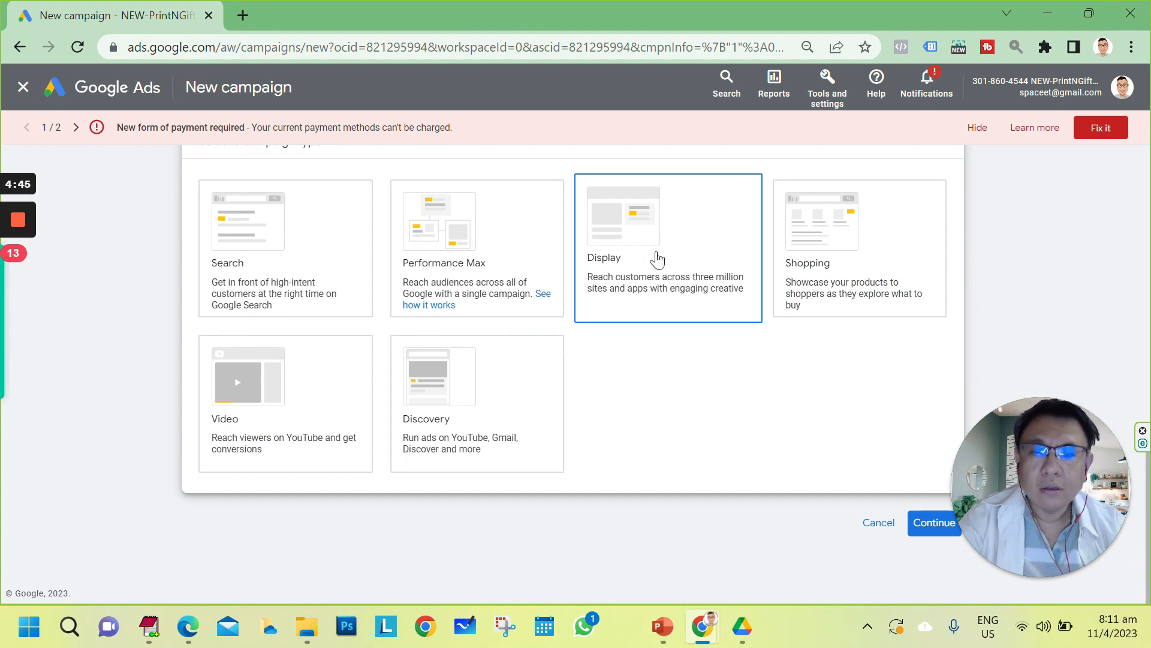
{"action": "left_click", "coordinate": [657, 259]}
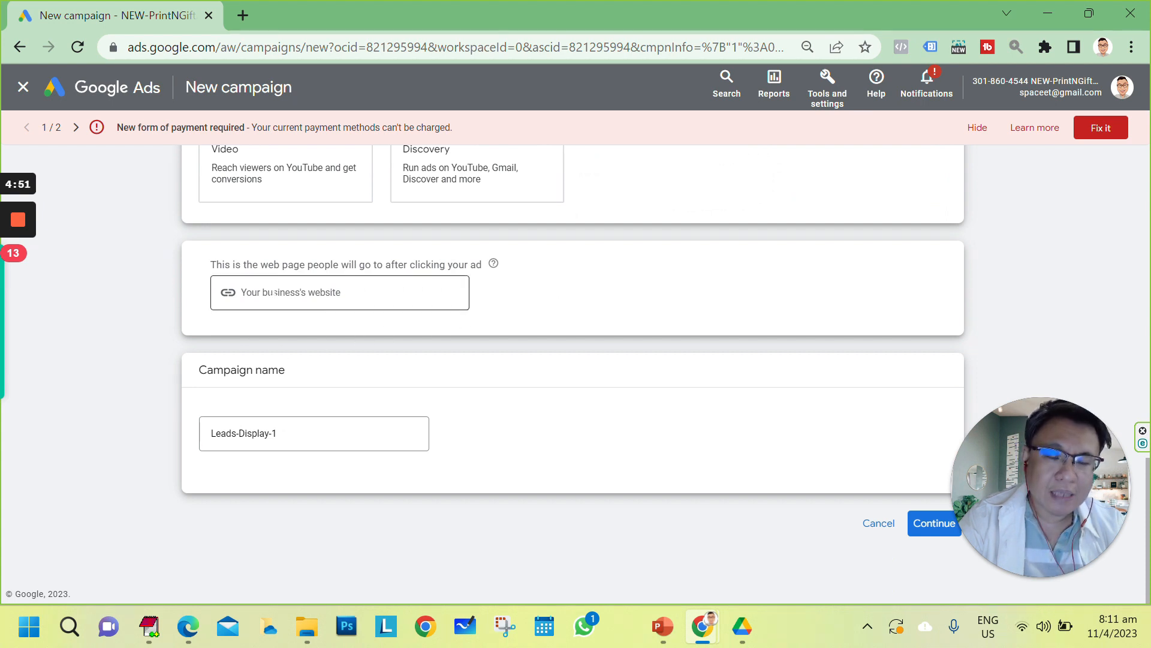
- Search for "add salt add pepper website" in a new browser tab and open the ASAP site's List With Us page
{"action": "left_click", "coordinate": [241, 18]}
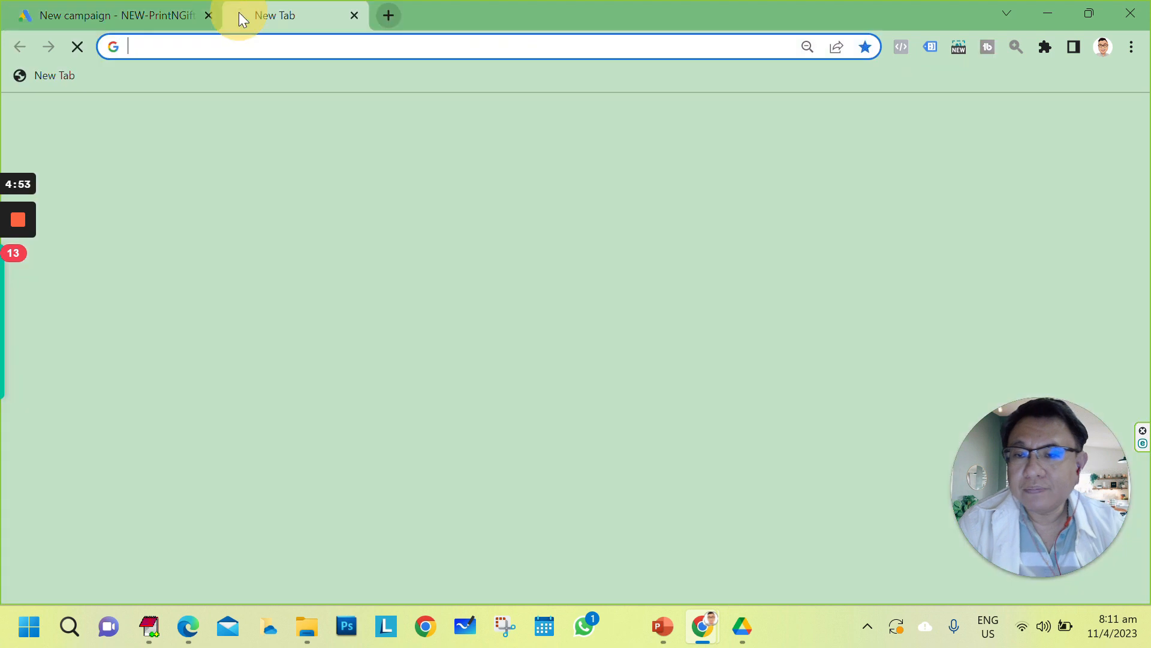
{"action": "type", "text": "add"}
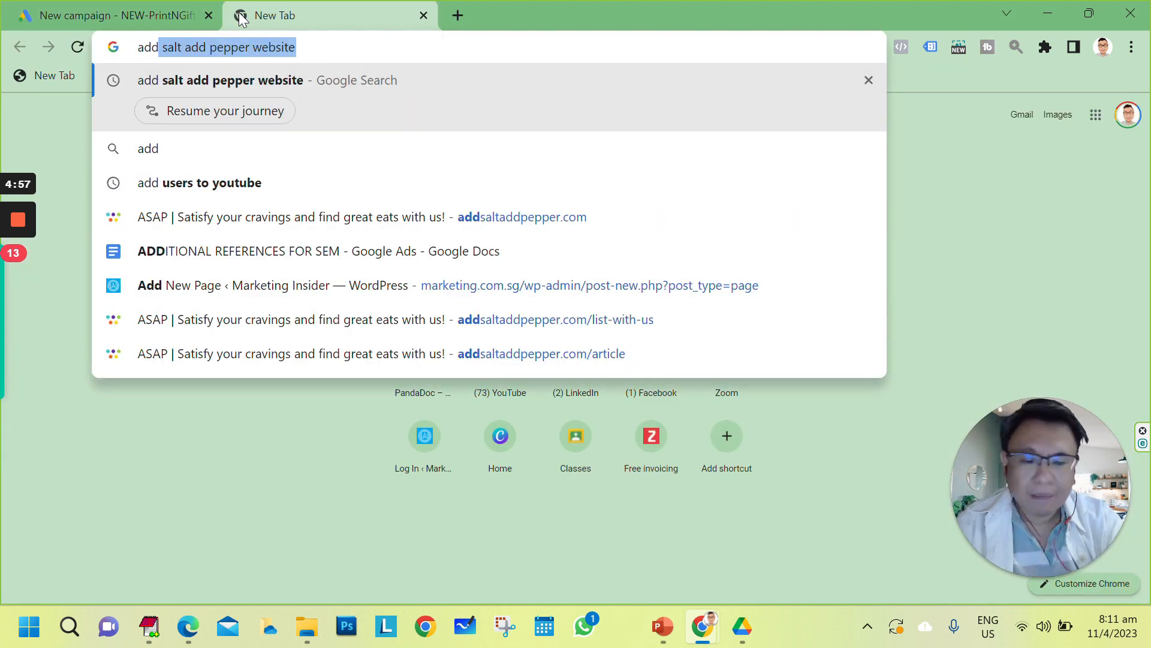
{"action": "key", "text": "Return"}
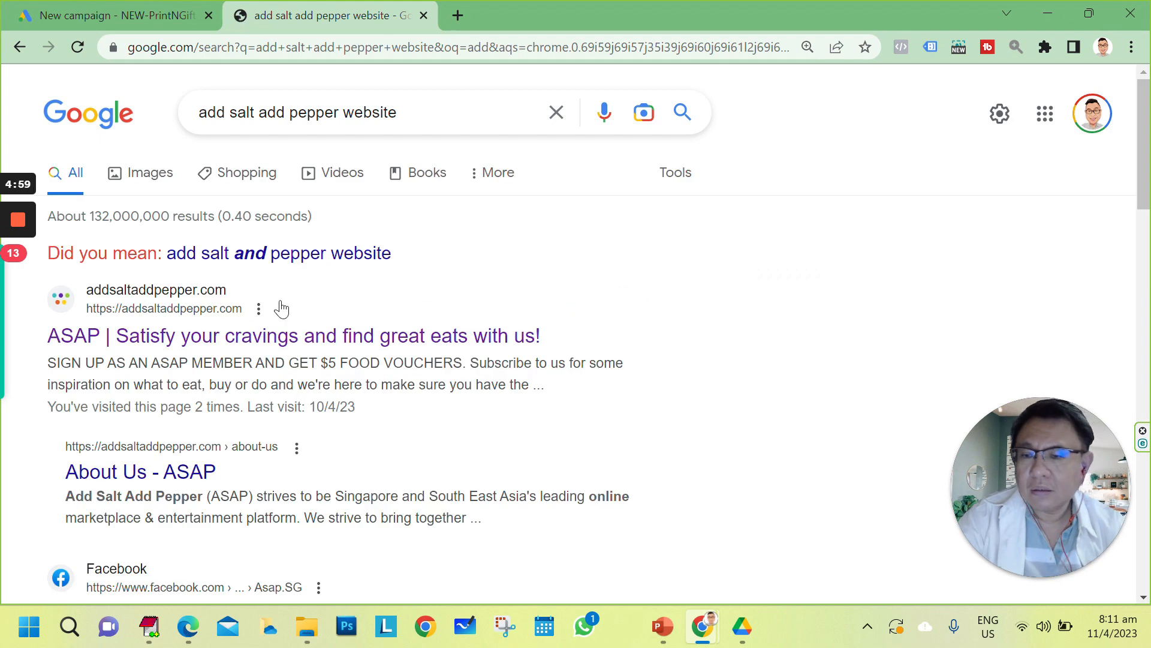
{"action": "left_click", "coordinate": [295, 334]}
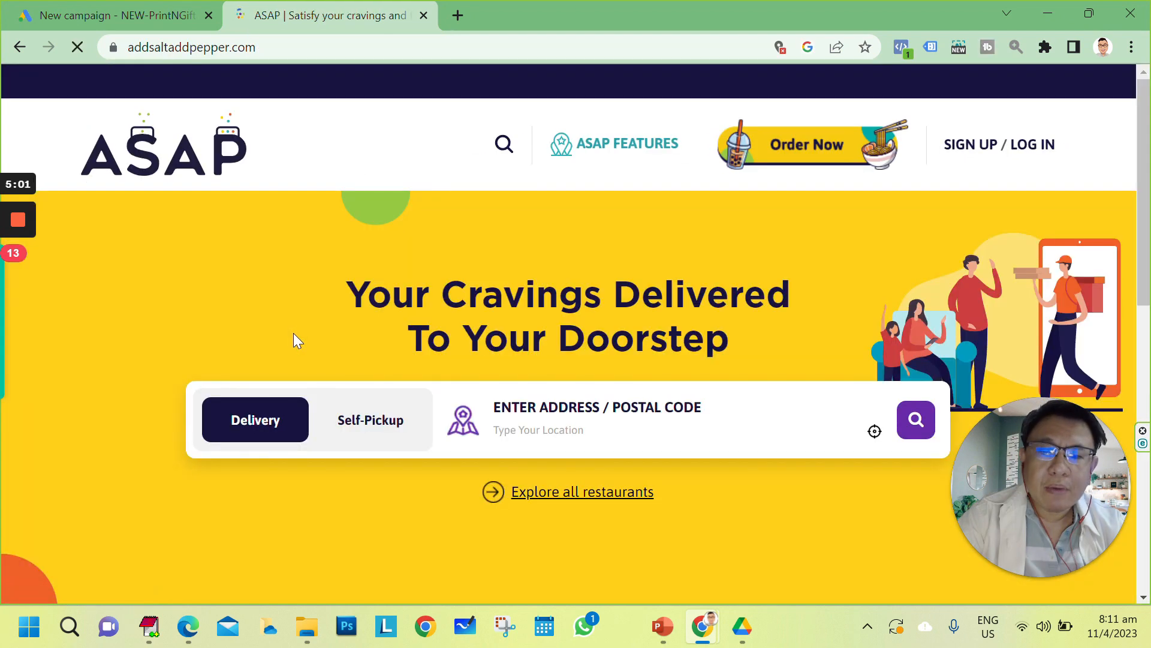
{"action": "scroll", "coordinate": [555, 283], "scroll_direction": "down", "scroll_amount": 10}
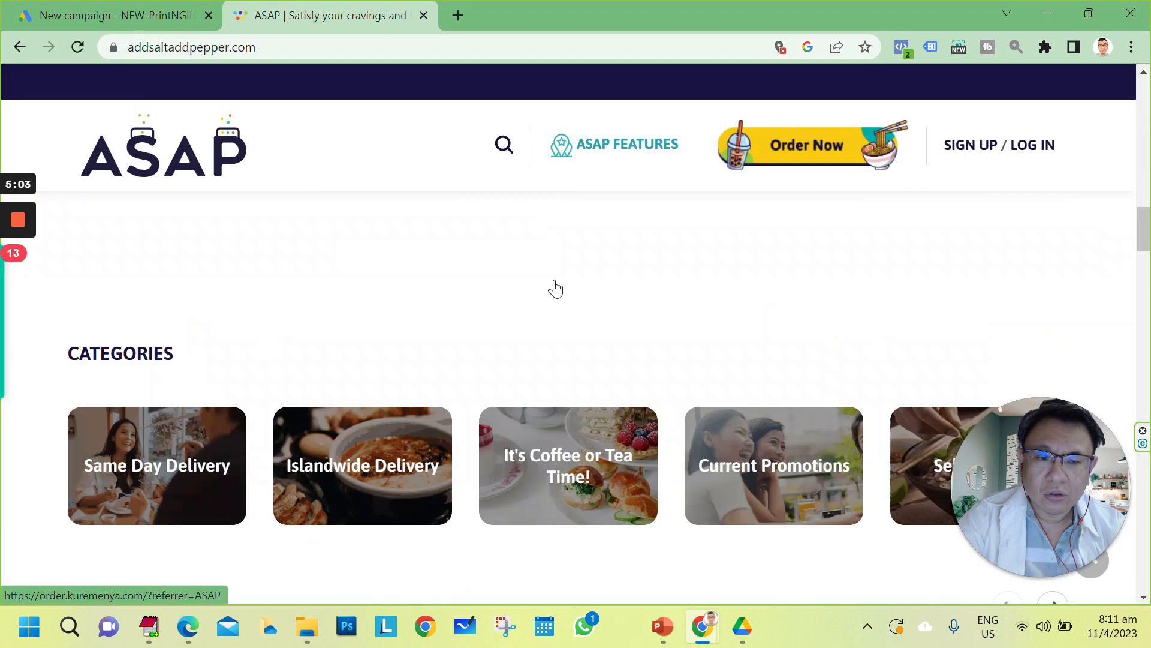
{"action": "scroll", "coordinate": [556, 289], "scroll_direction": "down", "scroll_amount": 20}
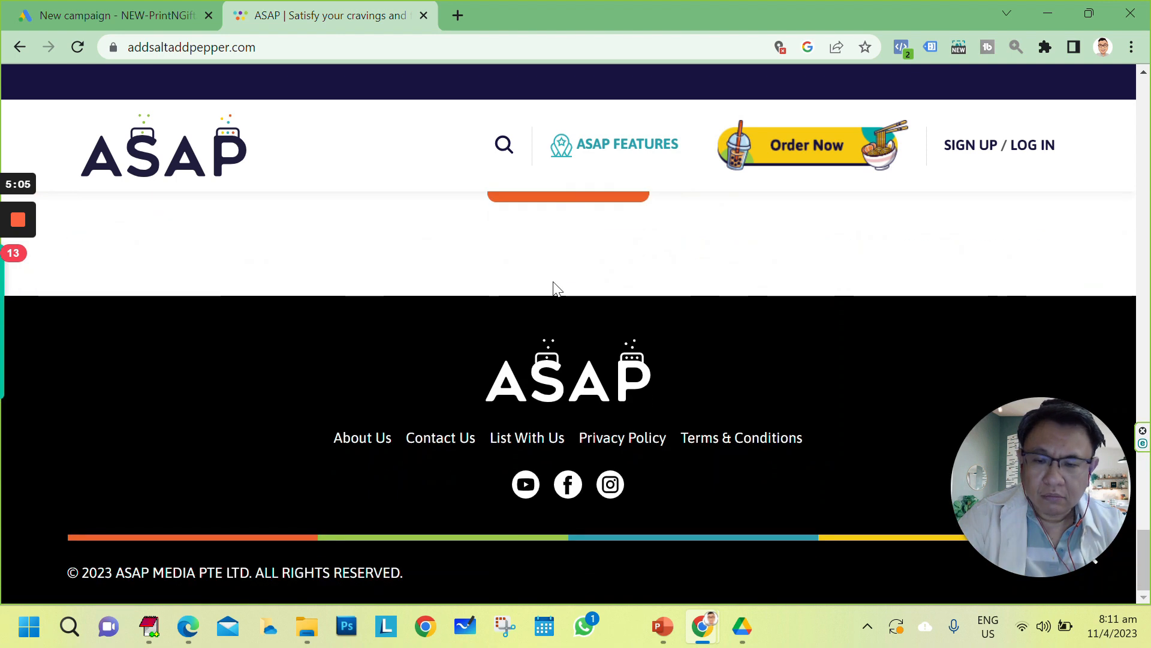
{"action": "left_click", "coordinate": [539, 439]}
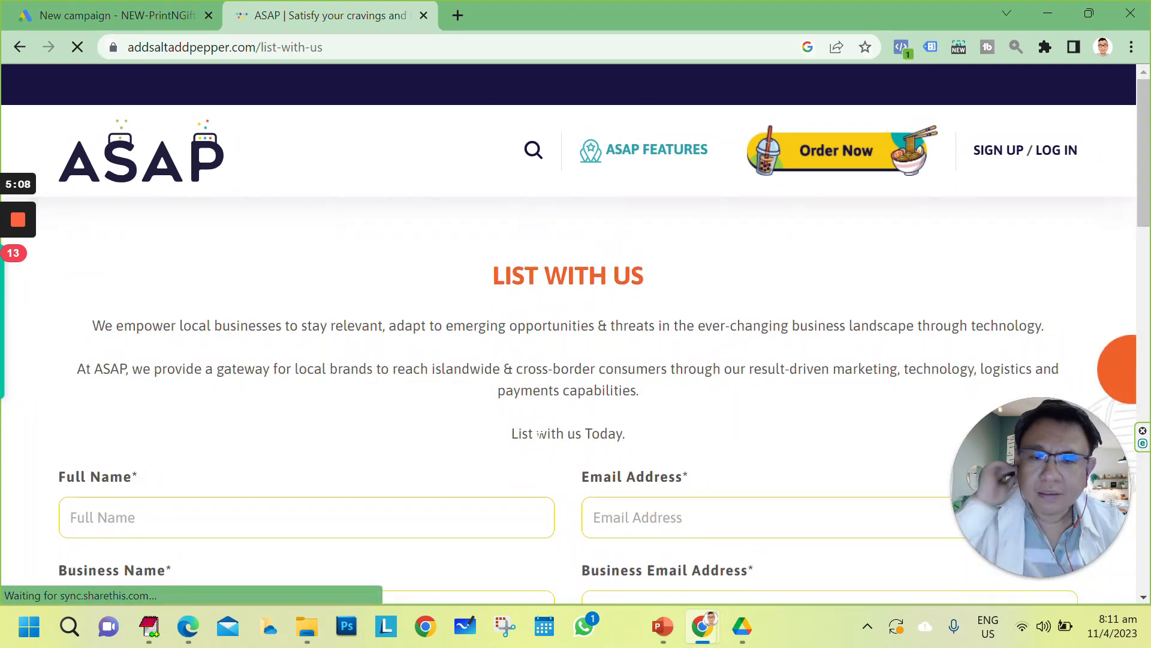
{"action": "key", "text": "ctrl+l"}
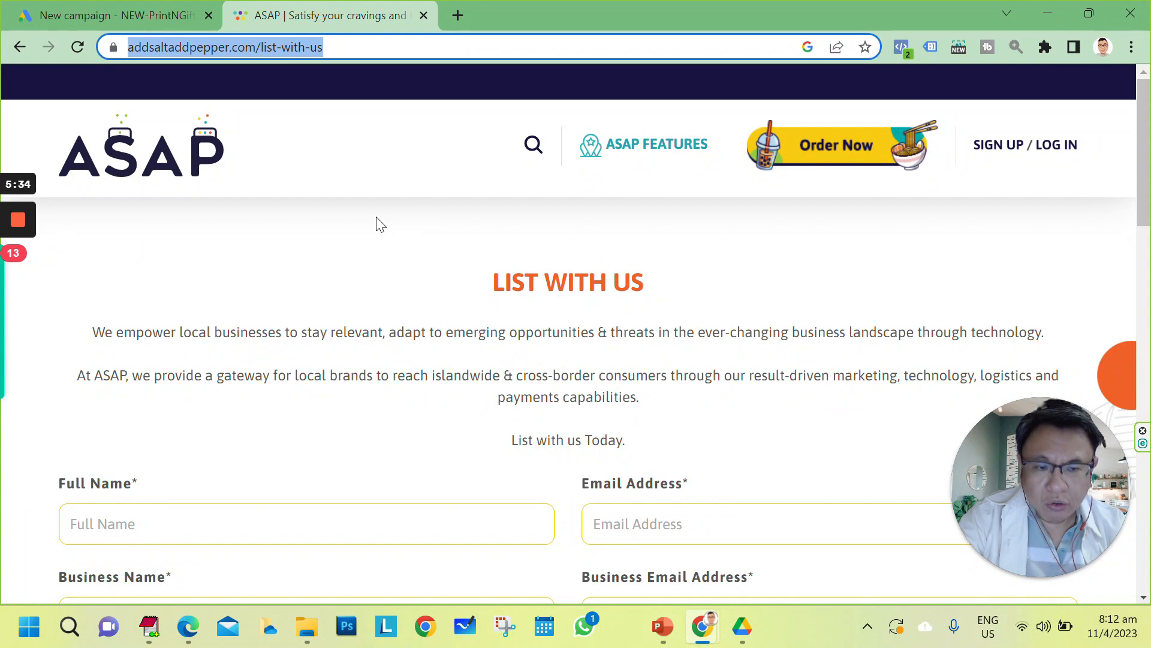
{"action": "right_click", "coordinate": [280, 55]}
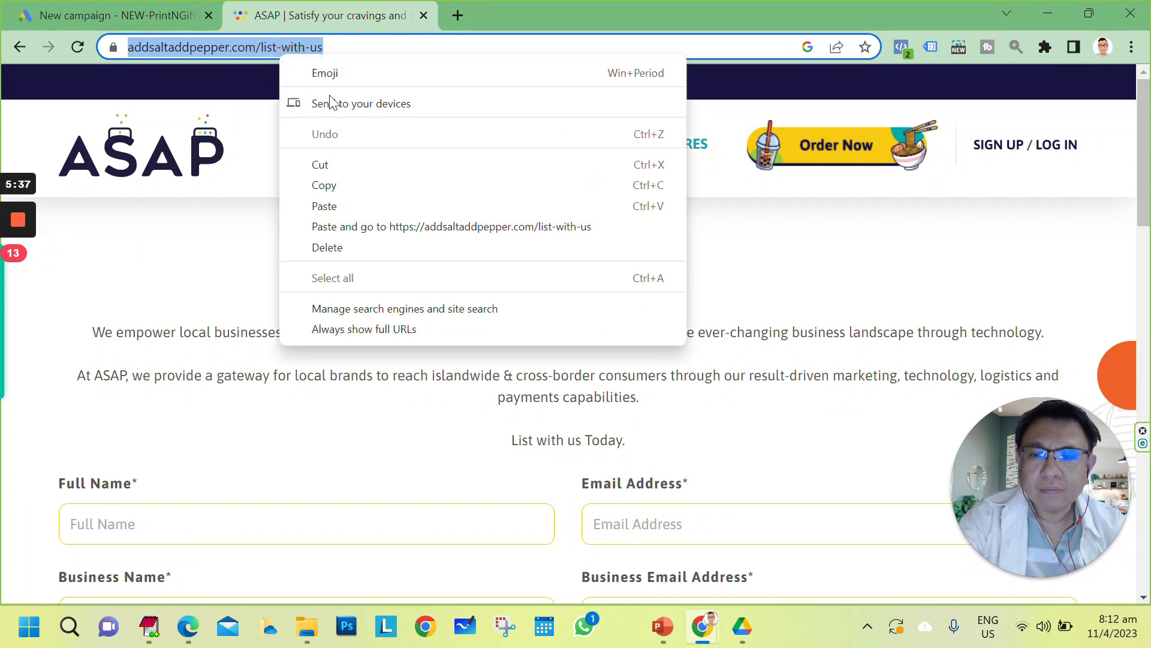
{"action": "left_click", "coordinate": [342, 182]}
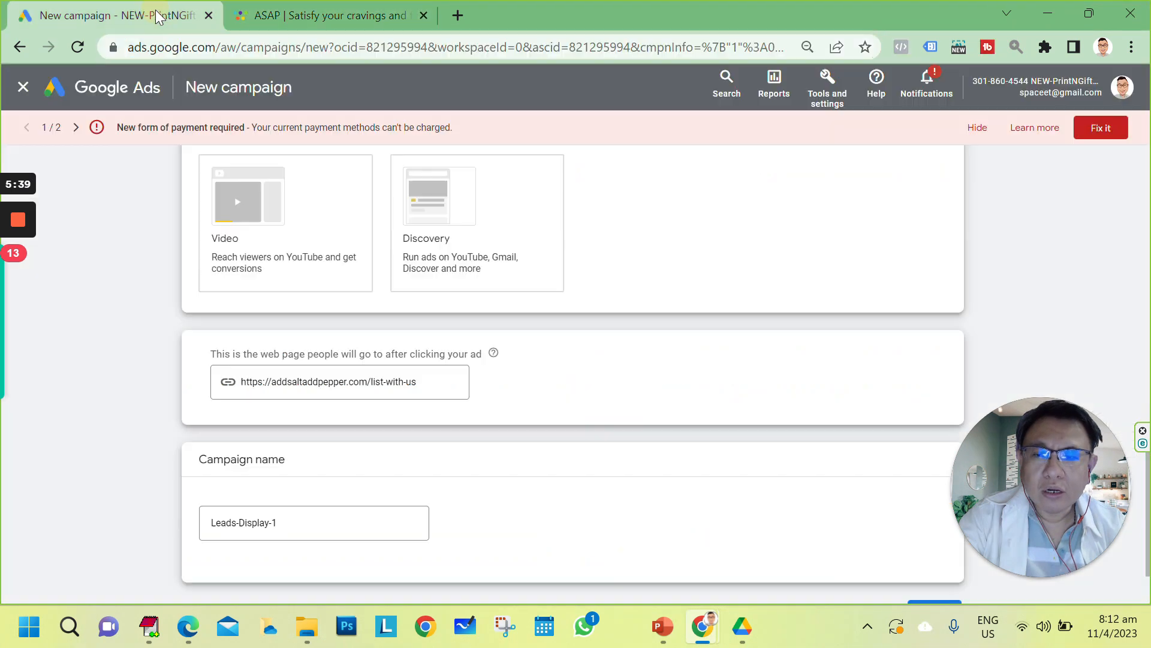
{"action": "left_click", "coordinate": [163, 15]}
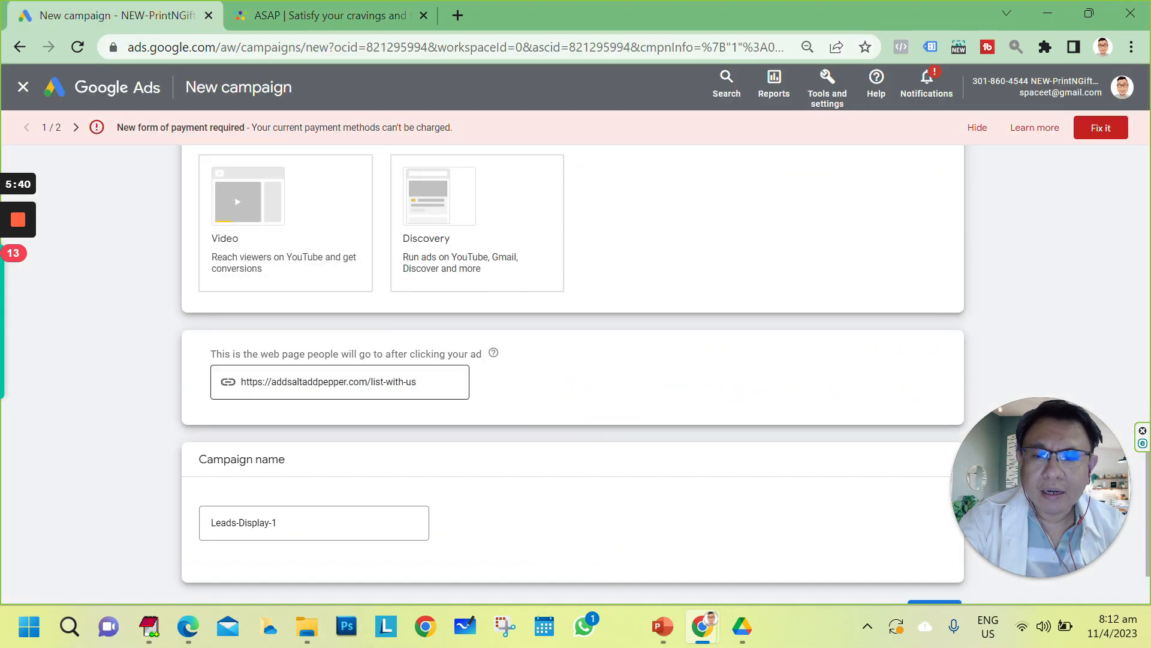
{"action": "triple_click", "coordinate": [430, 385]}
{"action": "left_click_drag", "start_coordinate": [429, 386], "coordinate": [389, 382]}
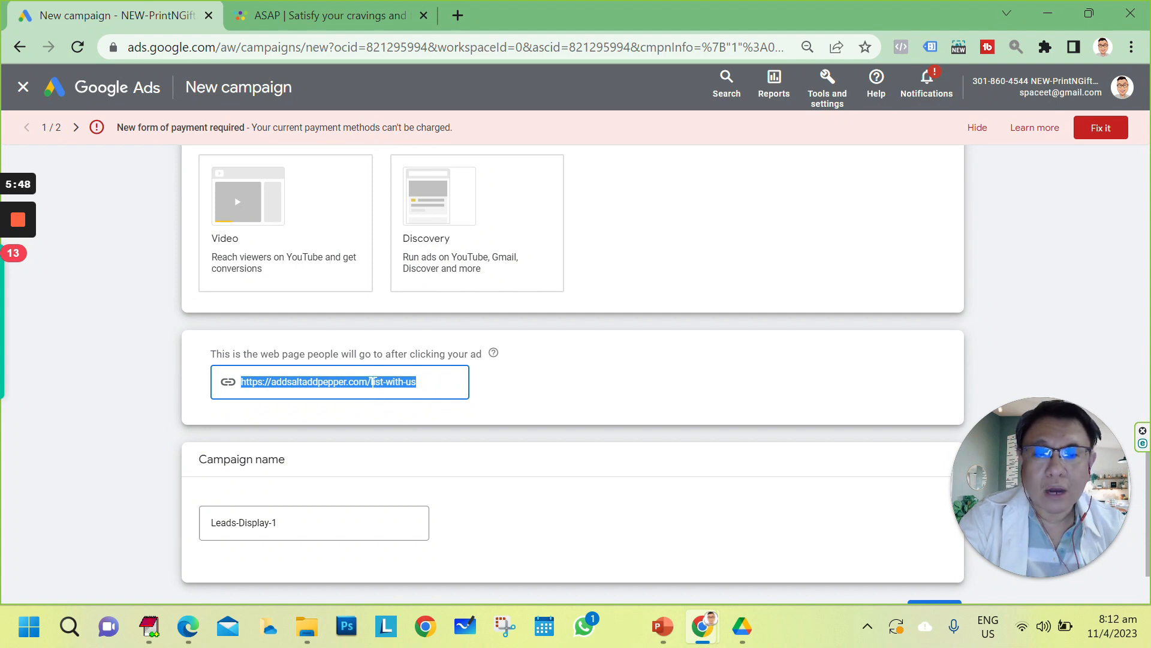
- Prefix the campaign name so it reads "Add Salt Add Pepper Leads-Display-1" and continue to the campaign settings
{"action": "scroll", "coordinate": [542, 354], "scroll_direction": "down", "scroll_amount": 2}
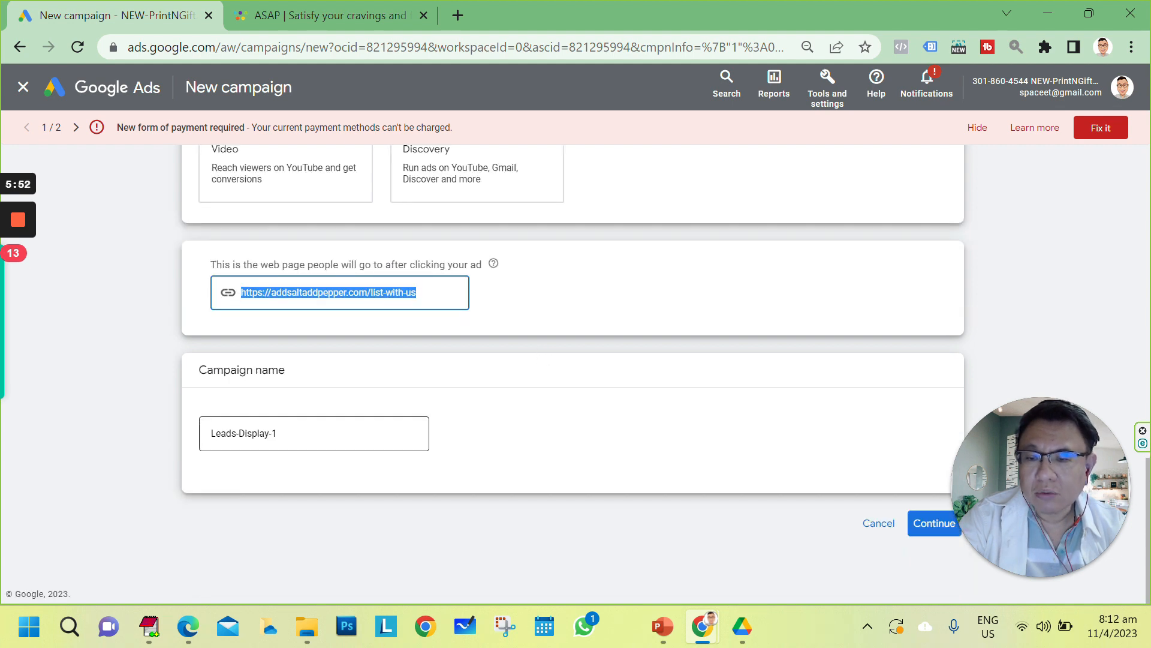
{"action": "left_click", "coordinate": [211, 433]}
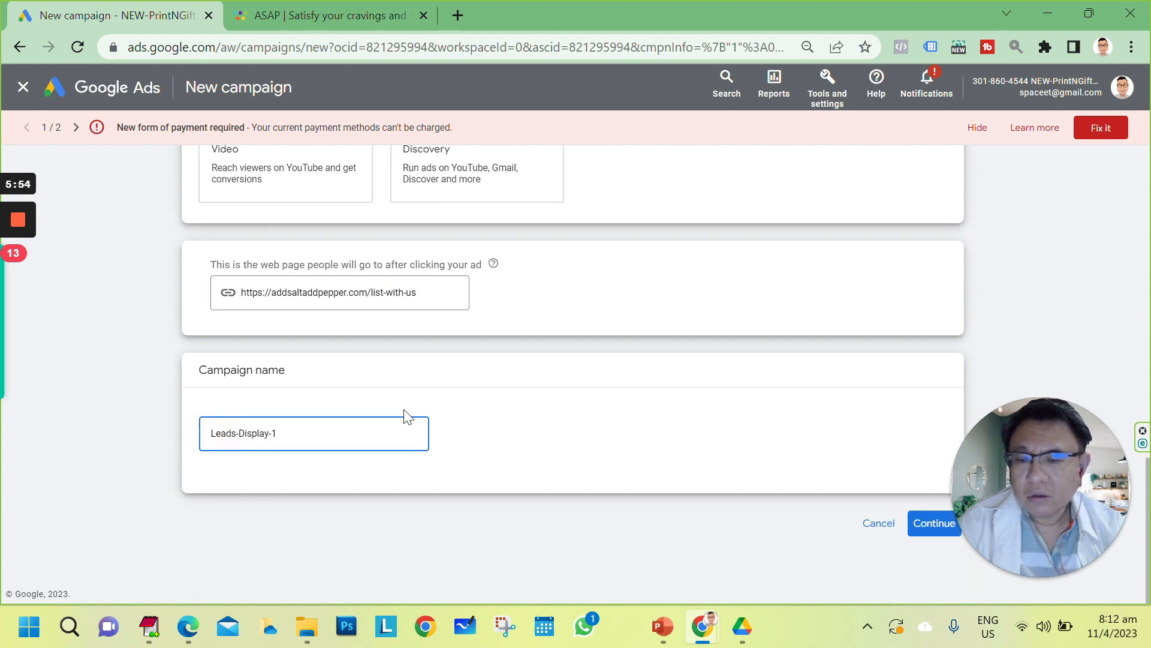
{"action": "type", "text": "Add Sa"}
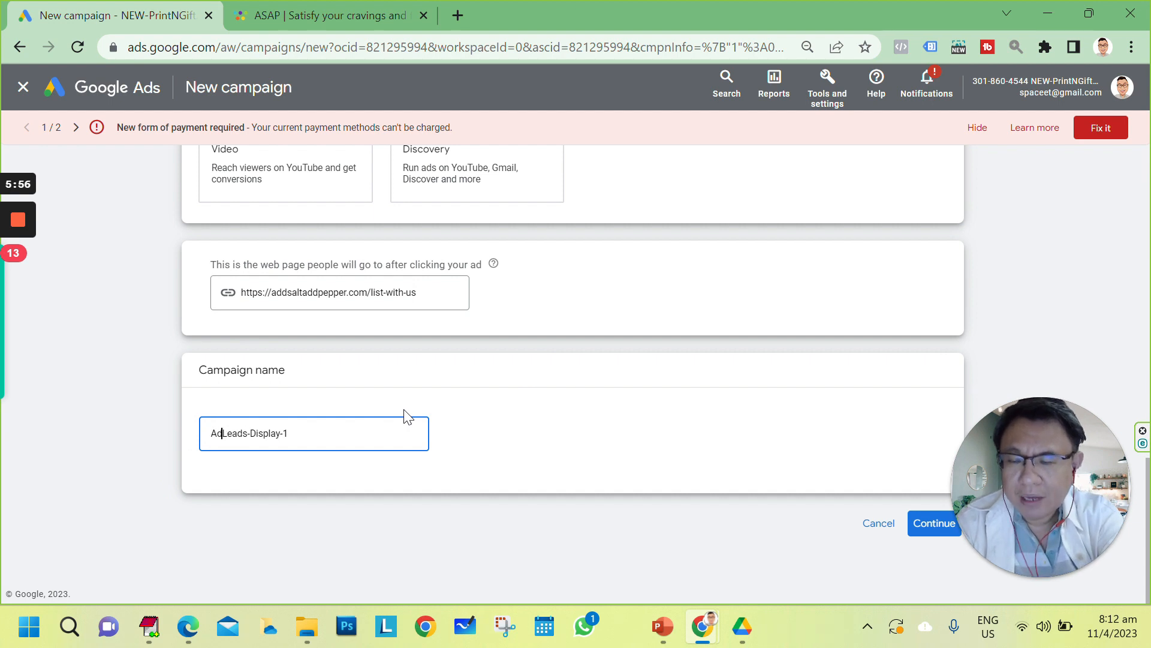
{"action": "type", "text": "lt A"}
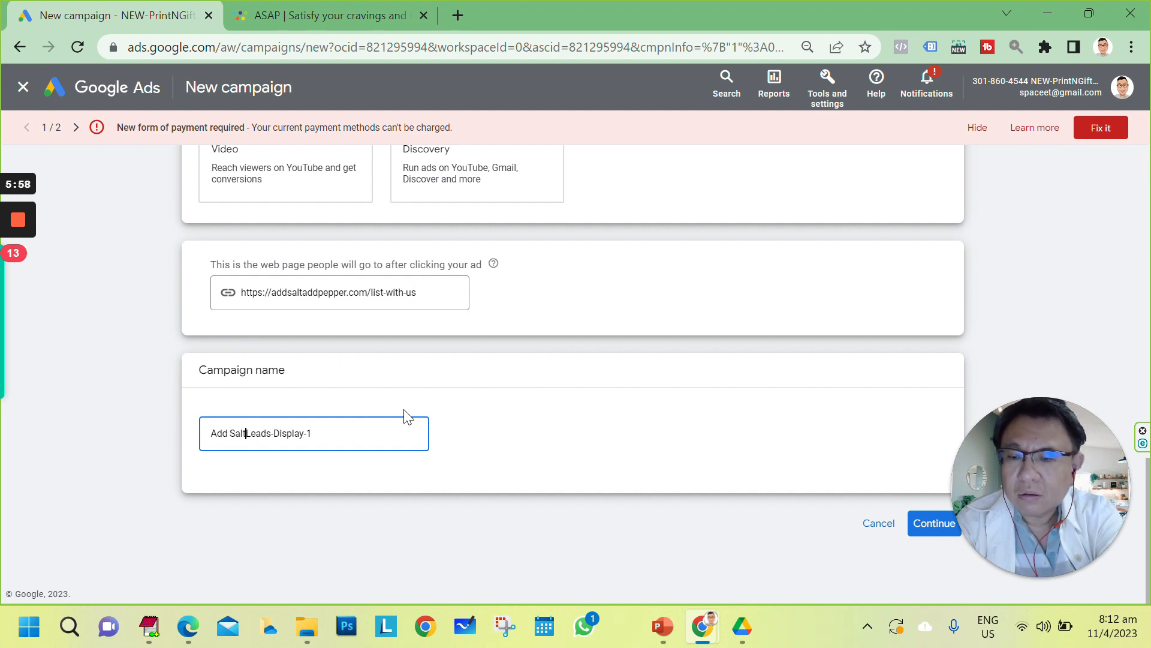
{"action": "type", "text": "dd P"}
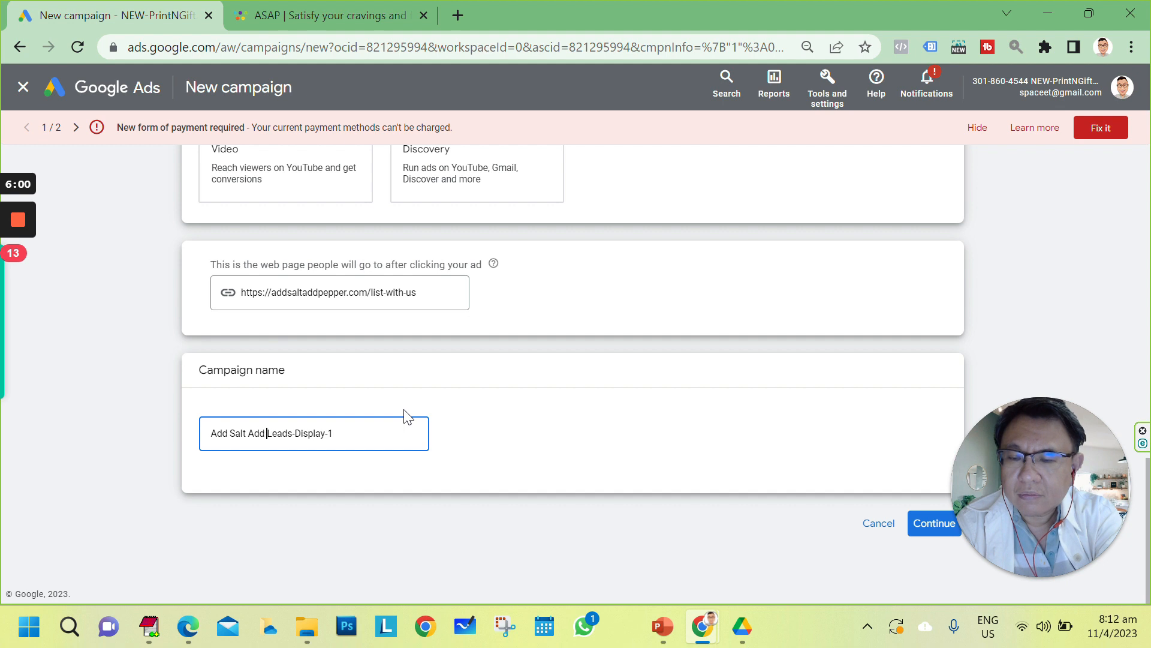
{"action": "type", "text": "epper"}
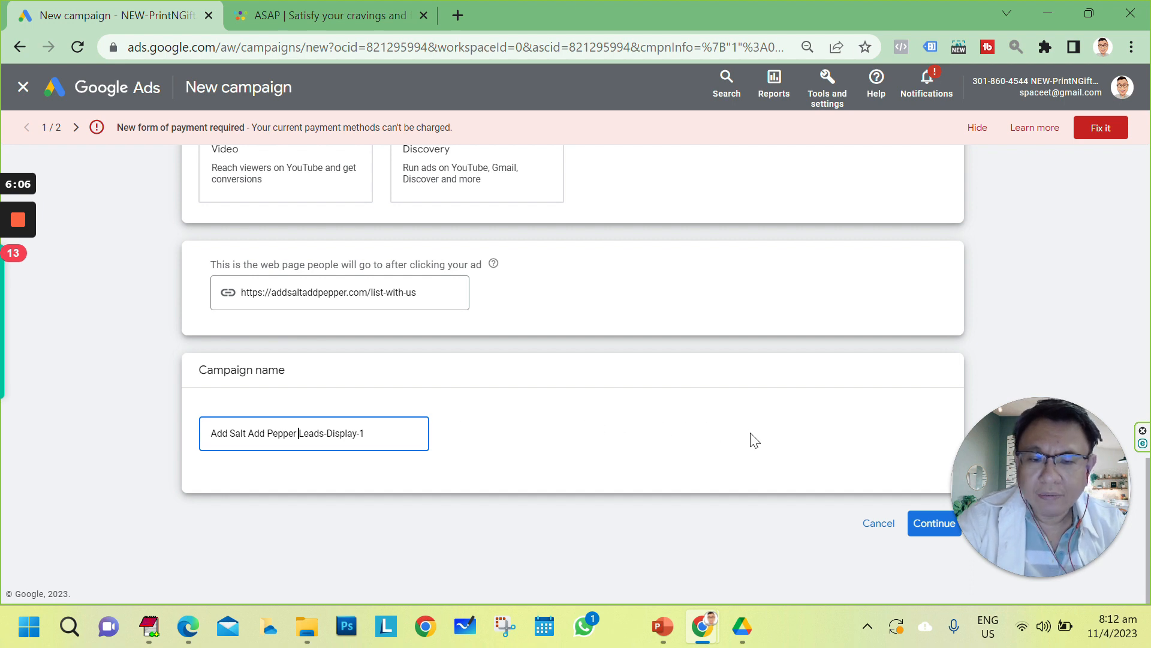
{"action": "left_click", "coordinate": [933, 528]}
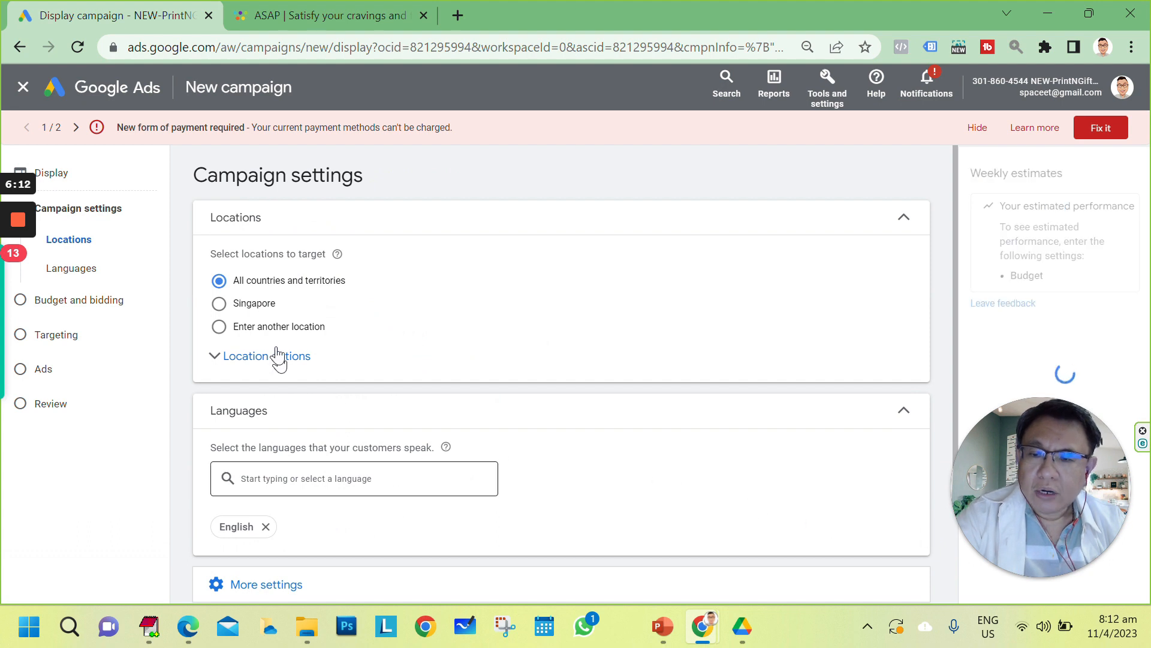
- Set the campaign's target location to Singapore and expand the additional campaign settings
{"action": "left_click", "coordinate": [219, 307]}
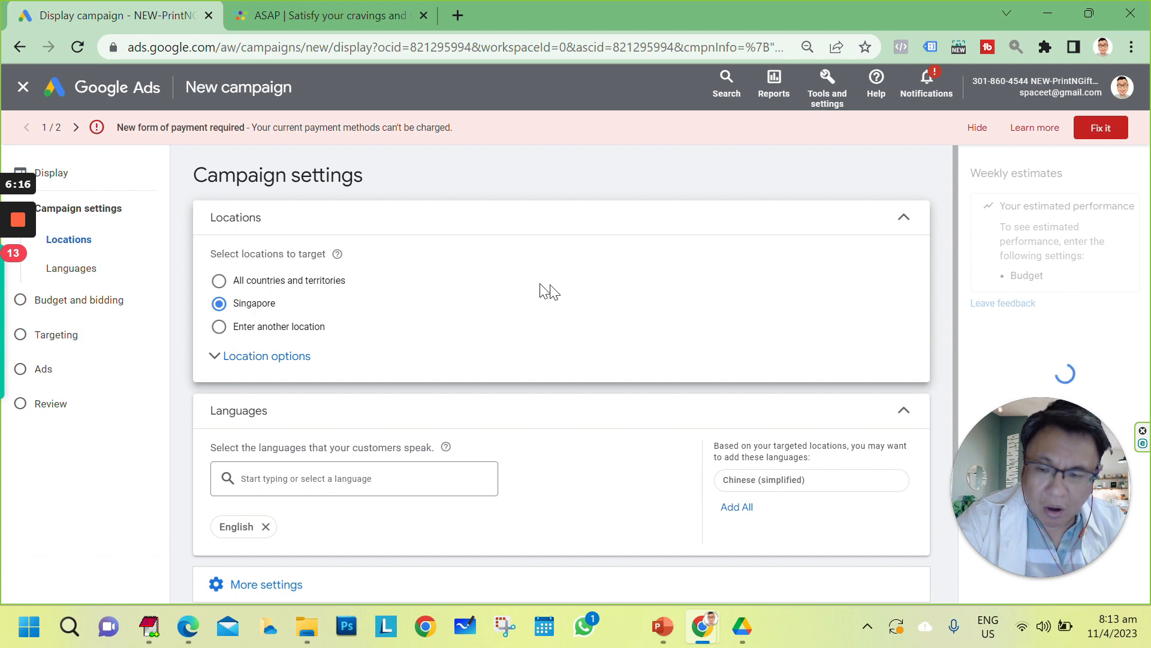
{"action": "scroll", "coordinate": [560, 291], "scroll_direction": "down", "scroll_amount": 2}
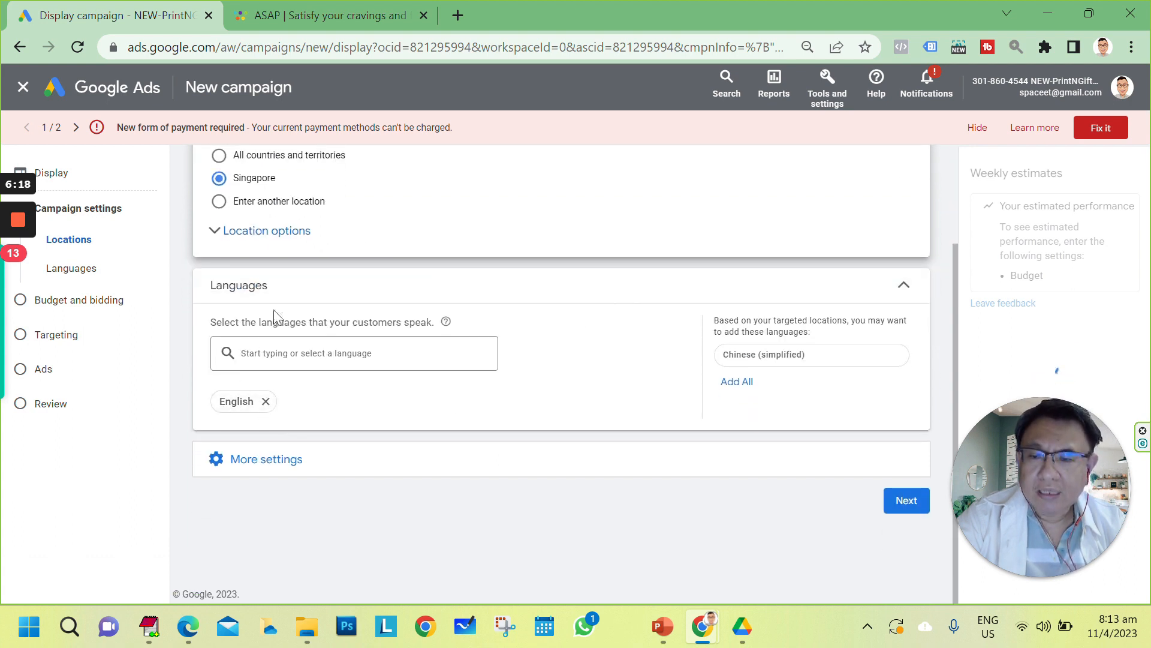
{"action": "left_click", "coordinate": [289, 460]}
{"action": "scroll", "coordinate": [619, 282], "scroll_direction": "down", "scroll_amount": 1}
{"action": "scroll", "coordinate": [620, 282], "scroll_direction": "down", "scroll_amount": 3}
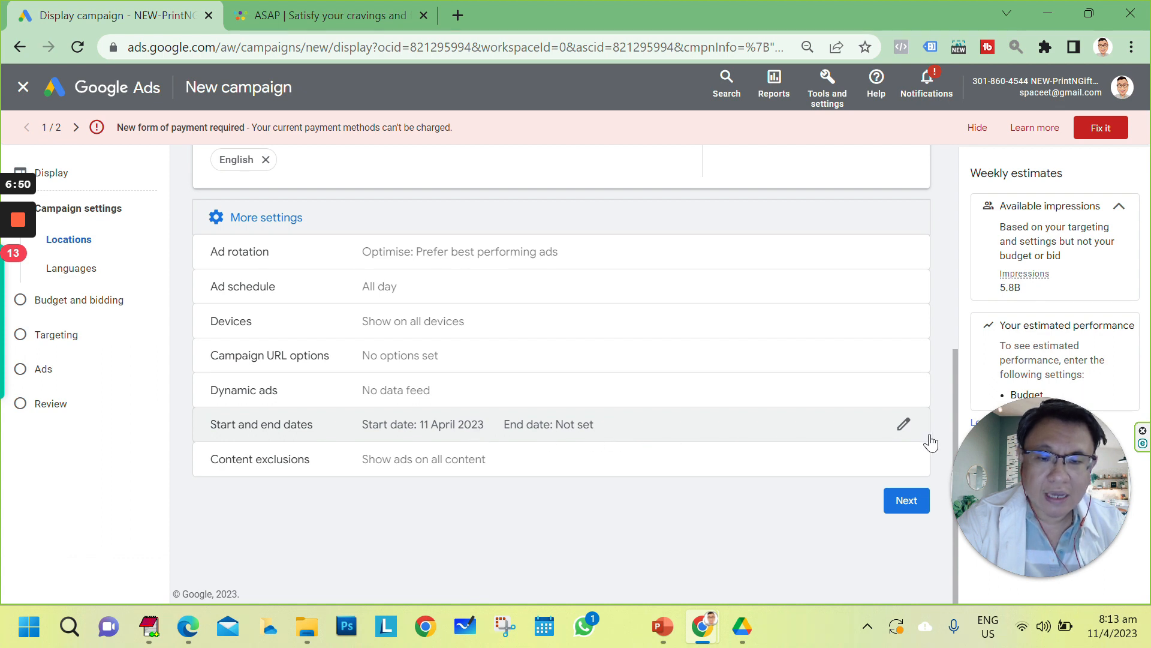
- Review the start and end dates and the other additional settings, and continue to budget and bidding
{"action": "left_click", "coordinate": [904, 424]}
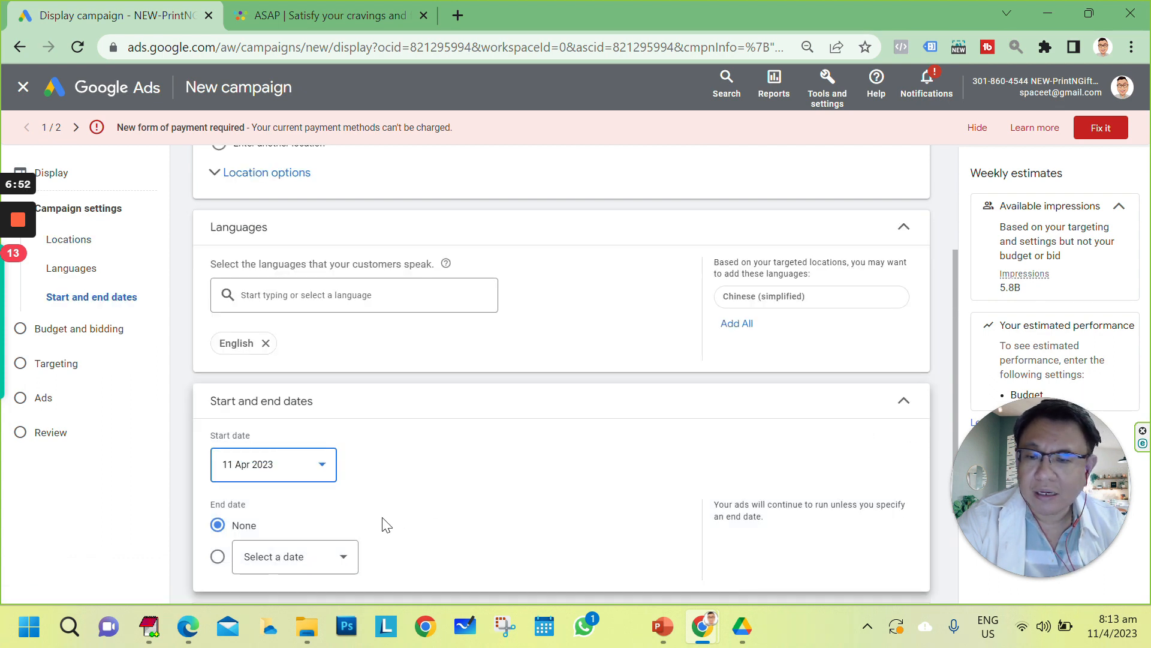
{"action": "scroll", "coordinate": [359, 516], "scroll_direction": "down", "scroll_amount": 2}
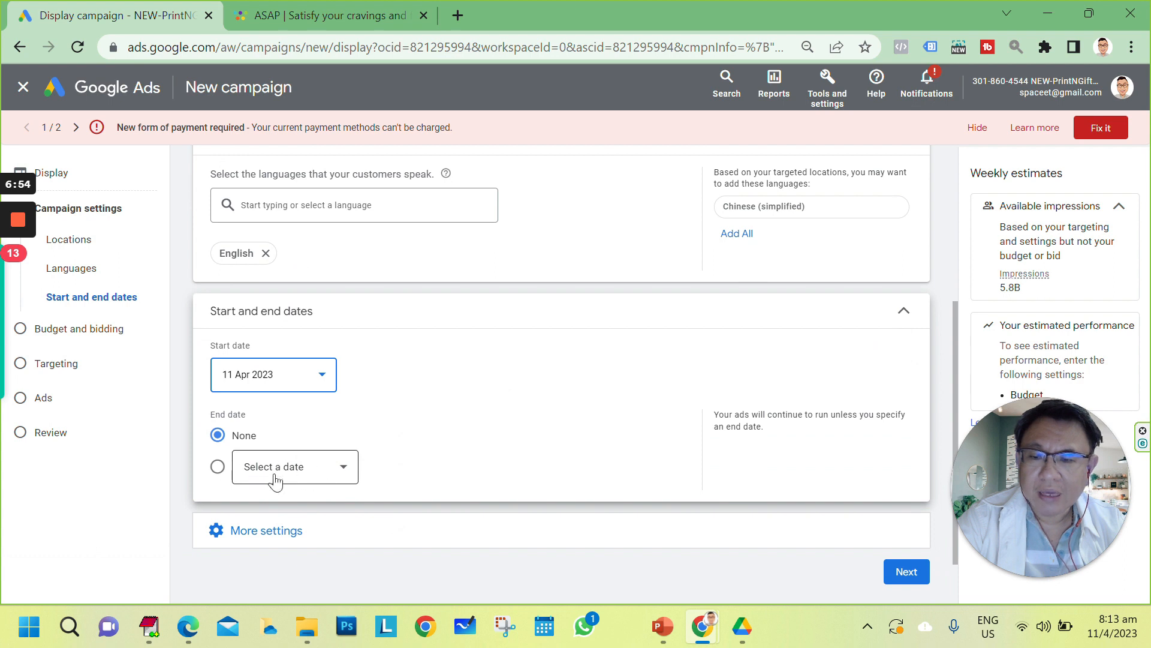
{"action": "left_click", "coordinate": [282, 533]}
{"action": "scroll", "coordinate": [558, 360], "scroll_direction": "down", "scroll_amount": 1}
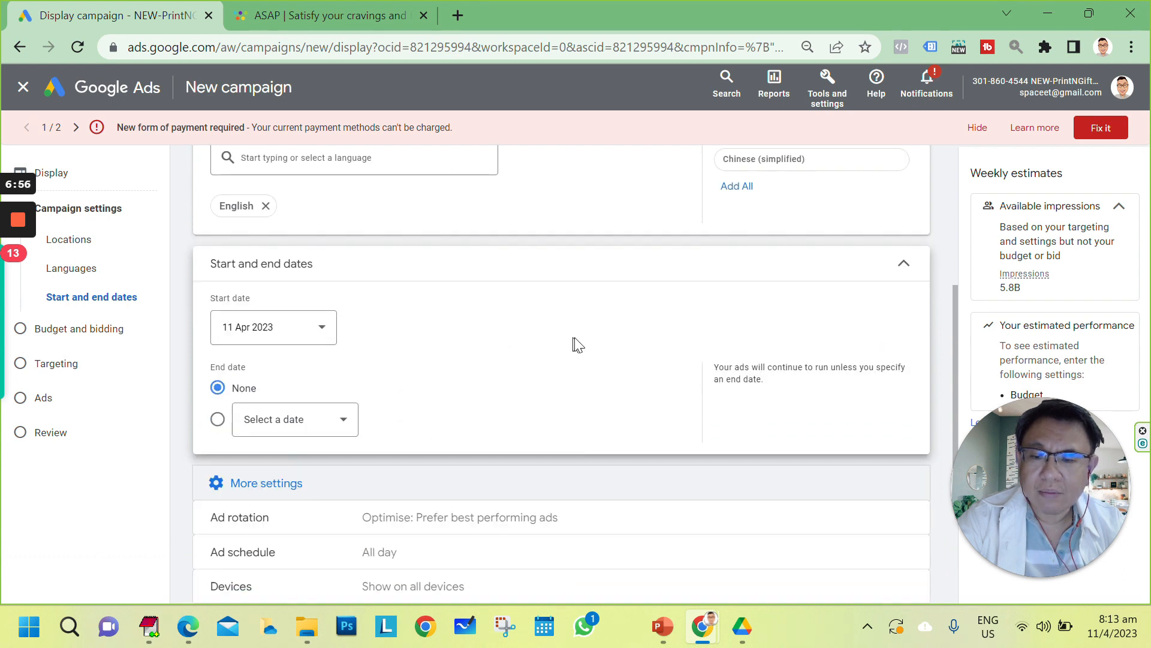
{"action": "scroll", "coordinate": [574, 343], "scroll_direction": "down", "scroll_amount": 3}
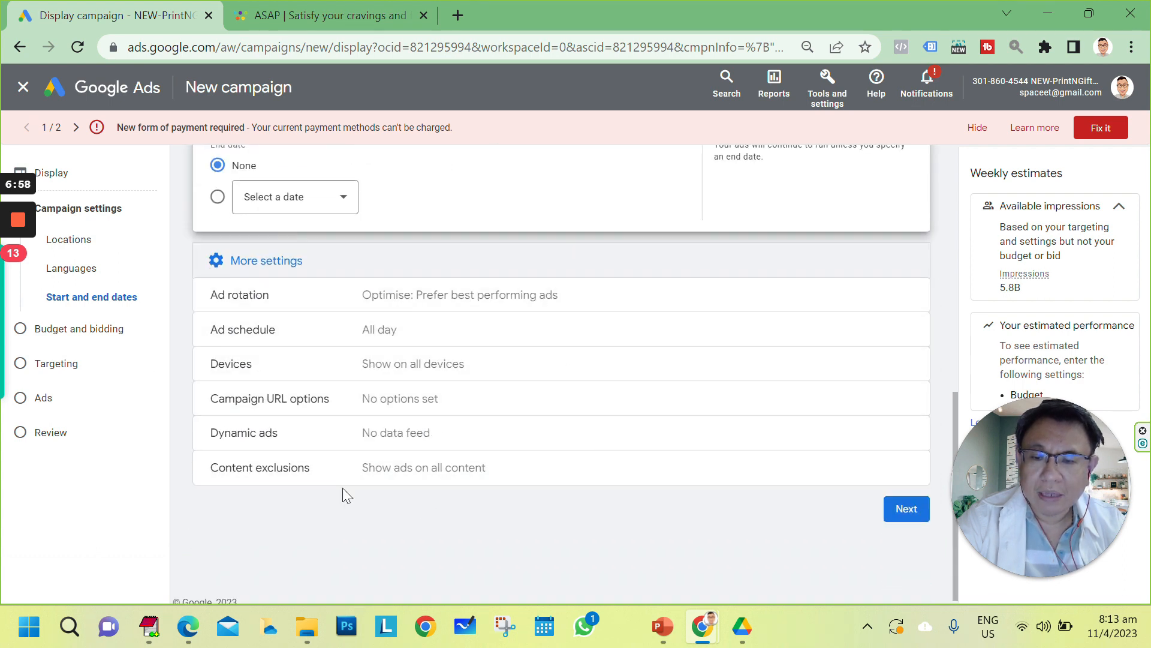
{"action": "left_click", "coordinate": [907, 509]}
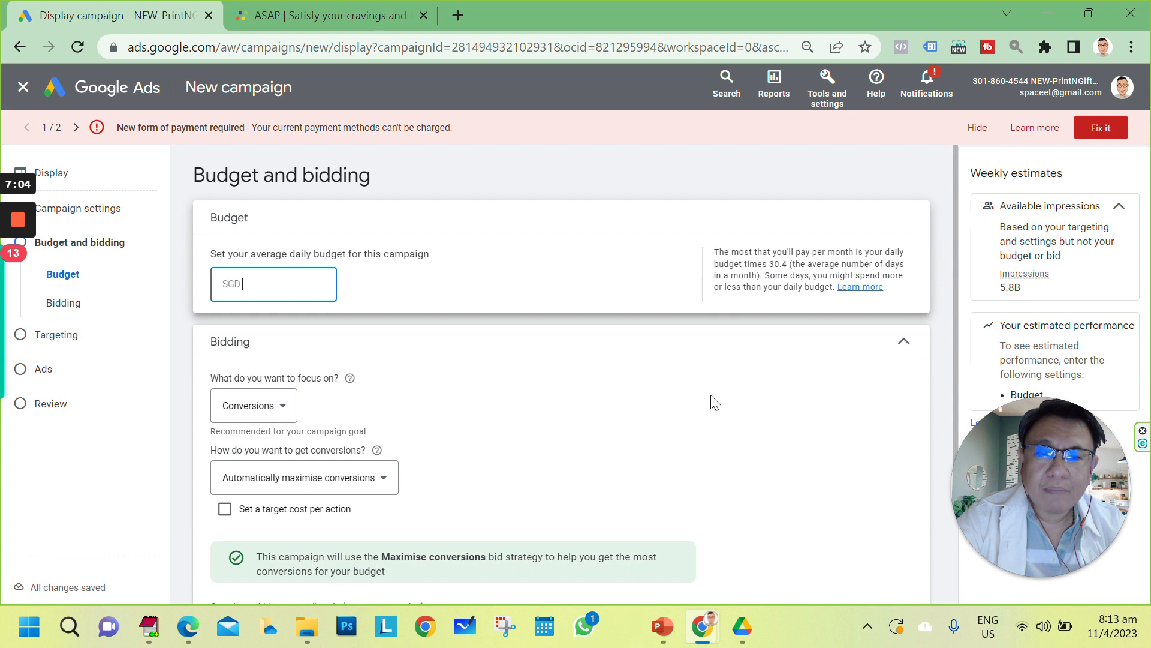
- Switch to the Classwork presentation in PowerPoint and highlight the daily budget requirement in the Learning Activity 12 brief
{"action": "left_click", "coordinate": [660, 626]}
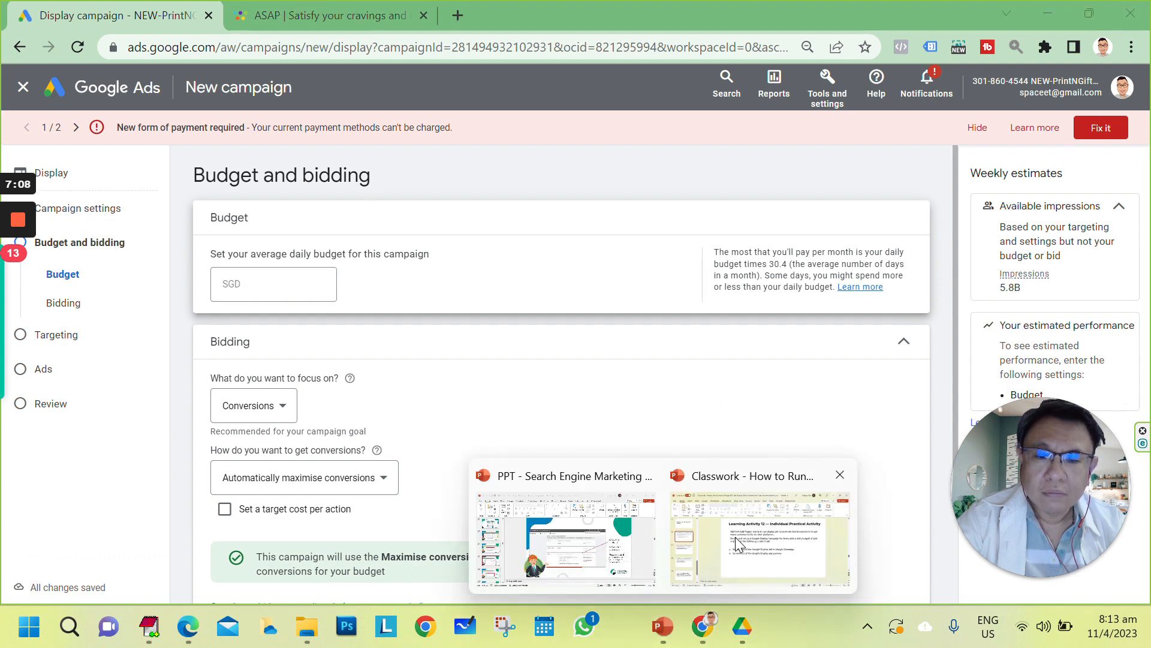
{"action": "left_click", "coordinate": [735, 537]}
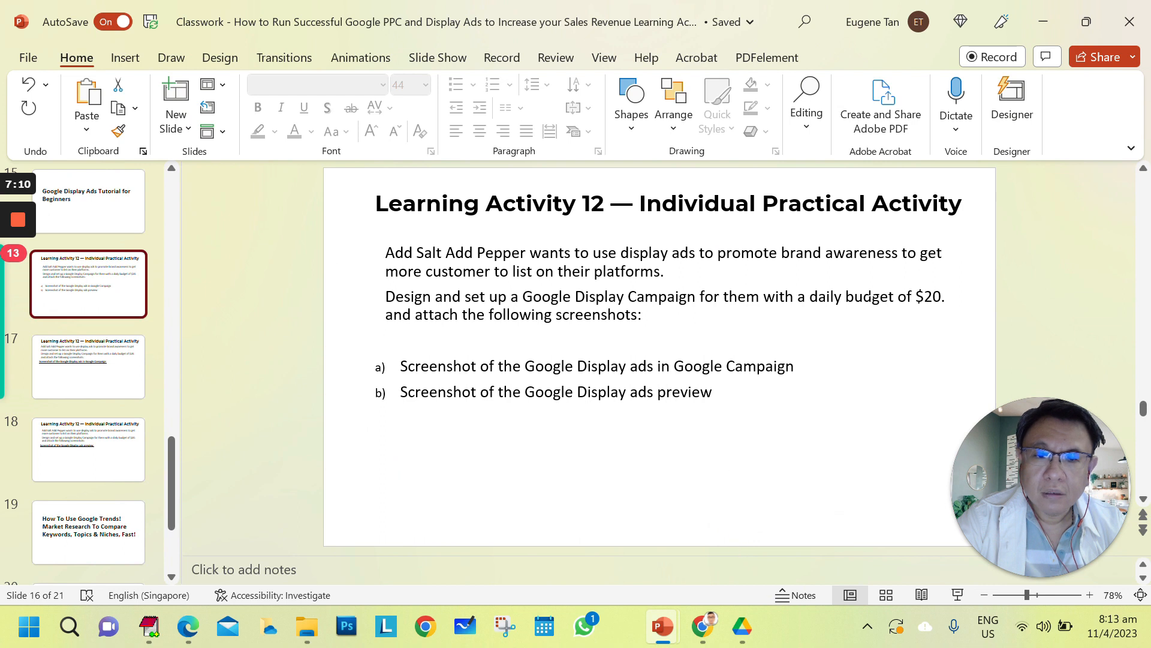
{"action": "left_click_drag", "start_coordinate": [814, 296], "coordinate": [941, 296]}
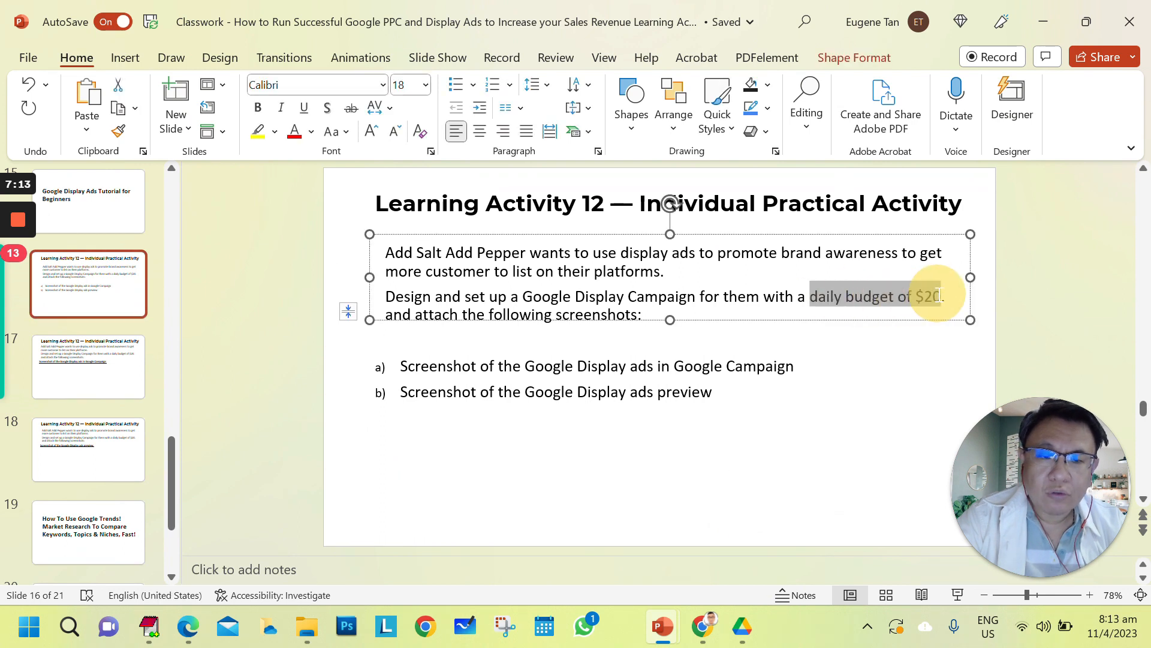
- Return to the Google Ads campaign setup and set the average daily budget to SGD 20
{"action": "left_click", "coordinate": [1050, 18]}
{"action": "left_click", "coordinate": [303, 283]}
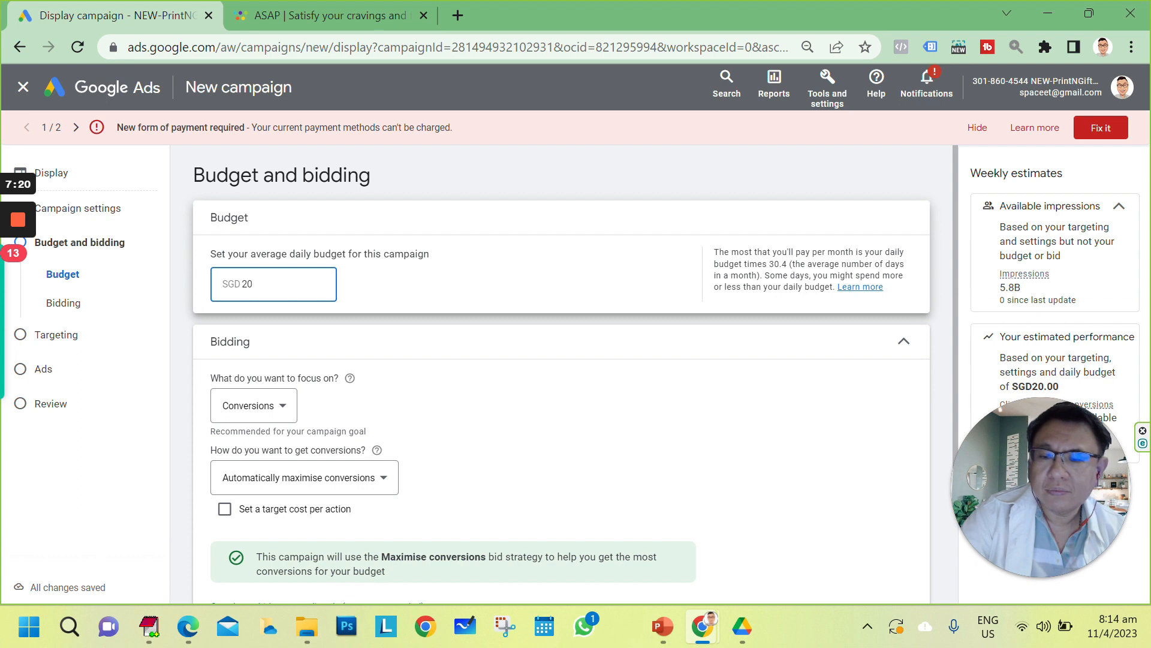
{"action": "left_click", "coordinate": [471, 403]}
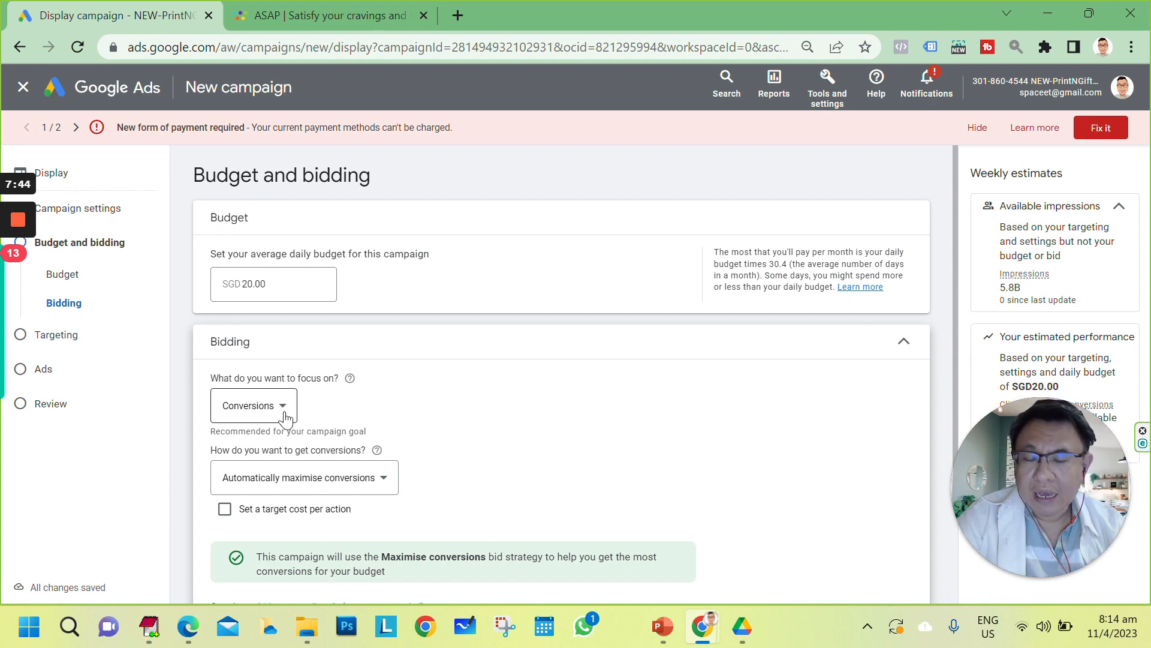
- Review the bidding focus options, including the explanation of Viewable impressions, and keep Conversions selected
{"action": "left_click", "coordinate": [284, 414]}
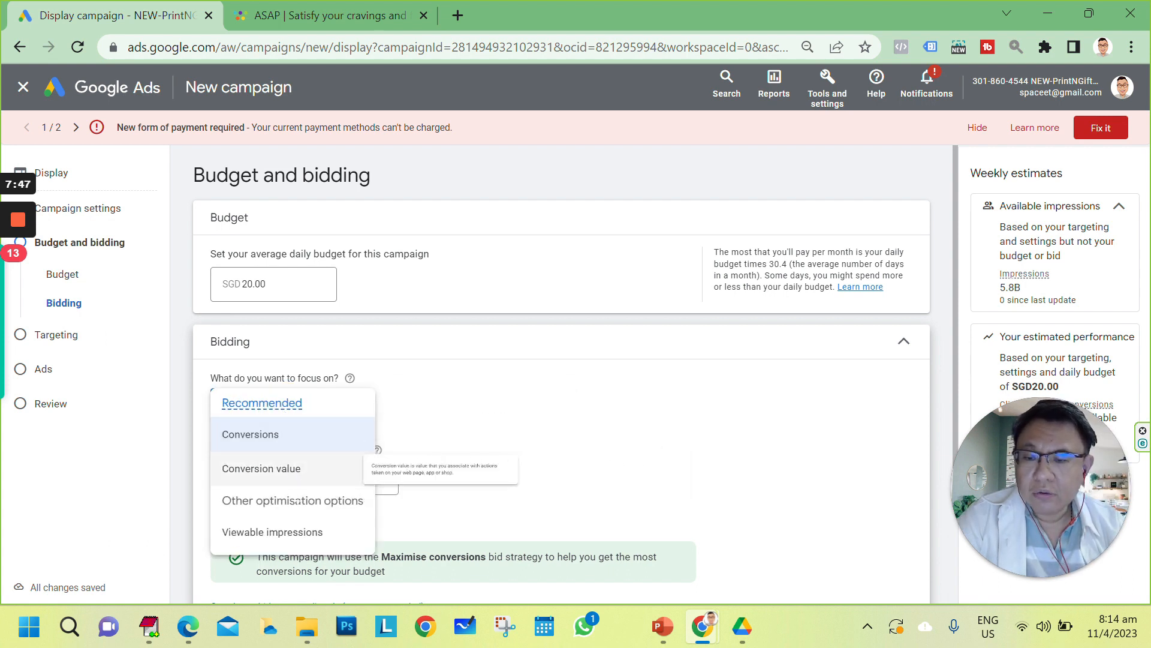
{"action": "mouse_move", "coordinate": [302, 544]}
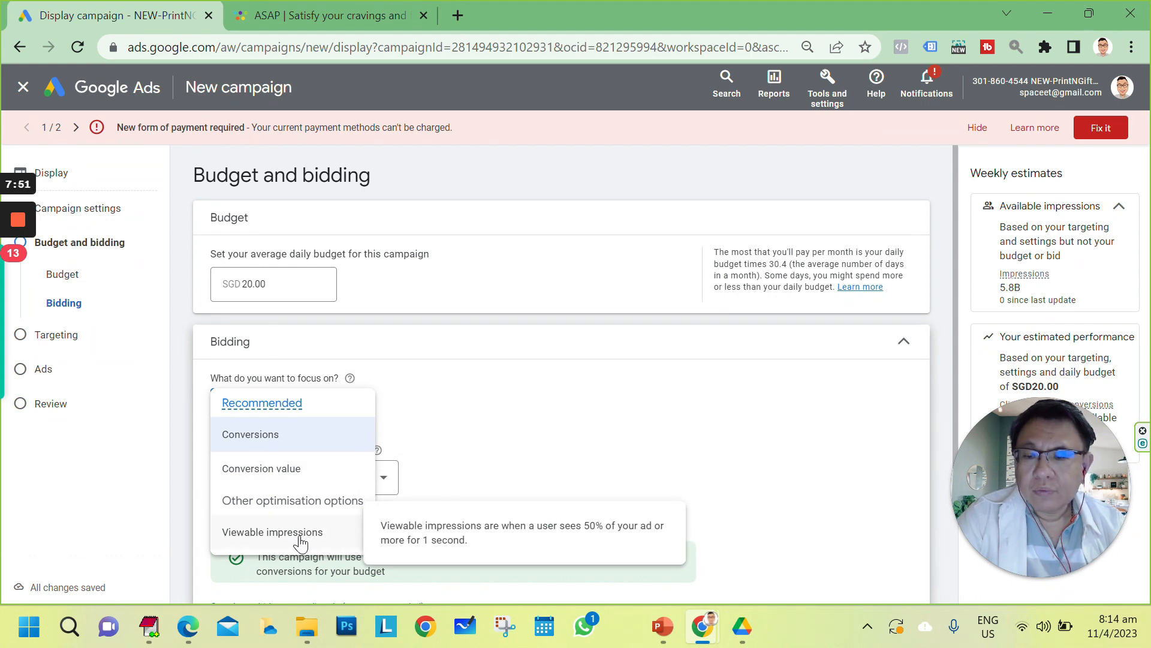
{"action": "left_click", "coordinate": [519, 419]}
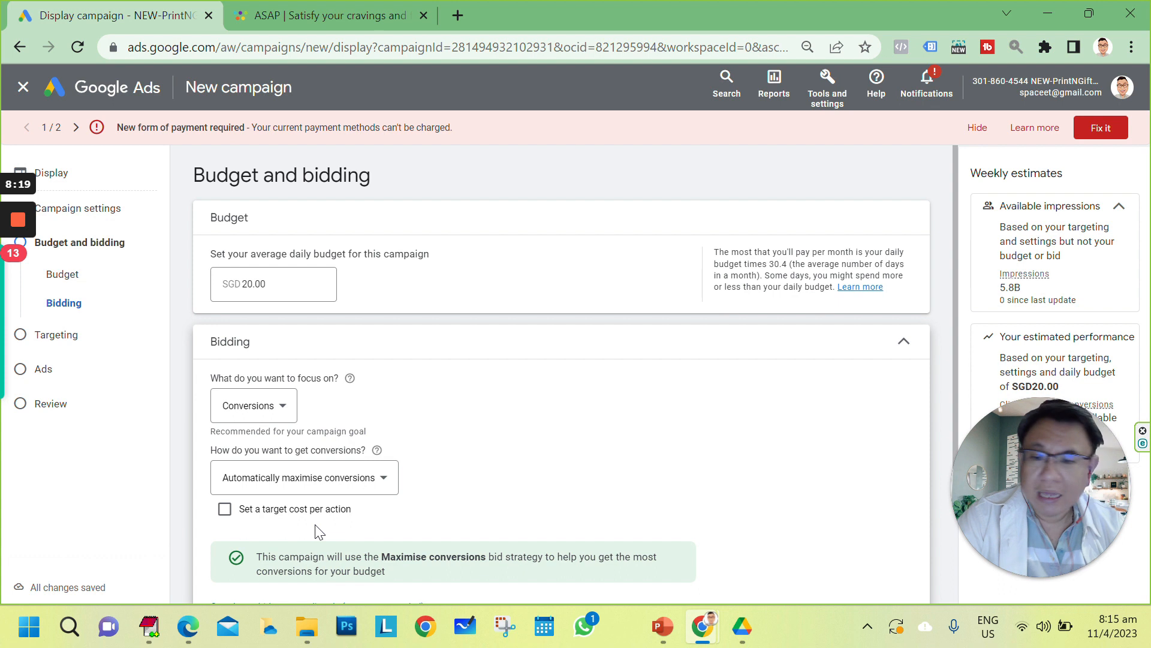
- Enable a target cost per action in the bidding settings and set the target CPA to SGD 2.00
{"action": "left_click", "coordinate": [224, 510]}
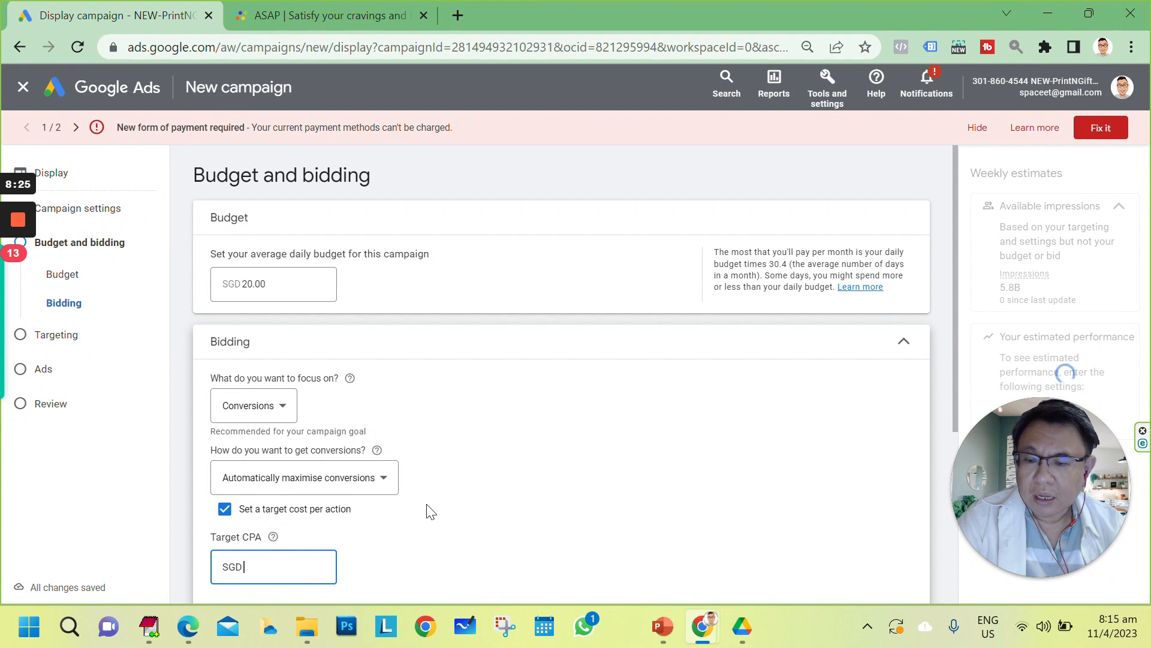
{"action": "type", "text": "2.00"}
{"action": "left_click", "coordinate": [432, 535]}
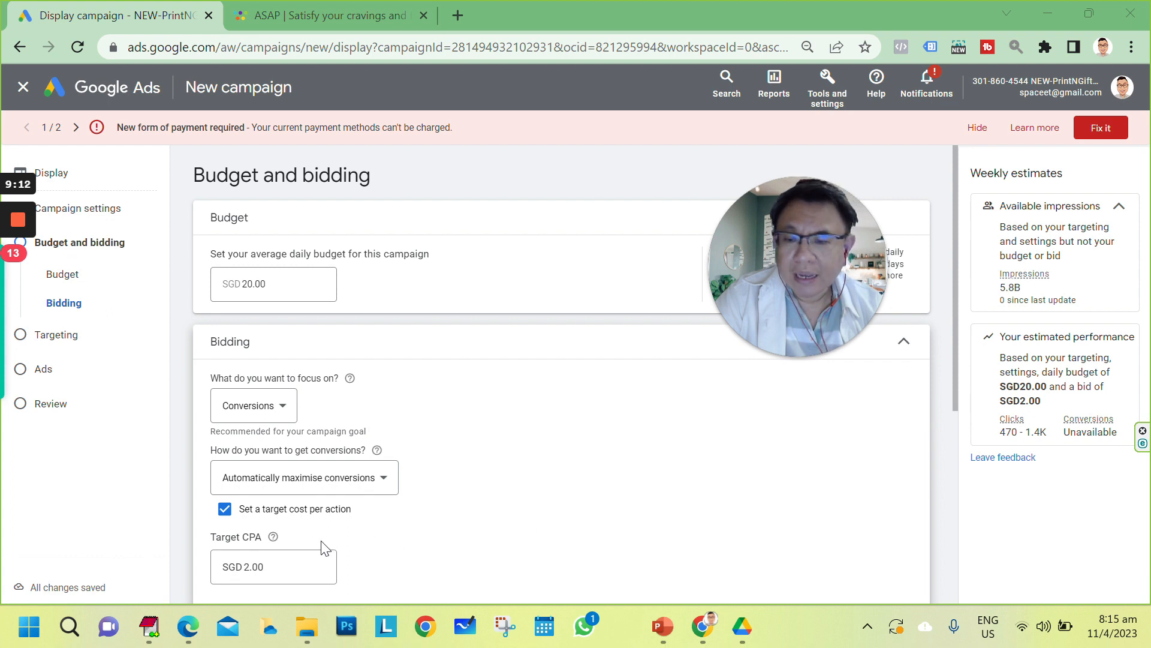
{"action": "mouse_move", "coordinate": [273, 538]}
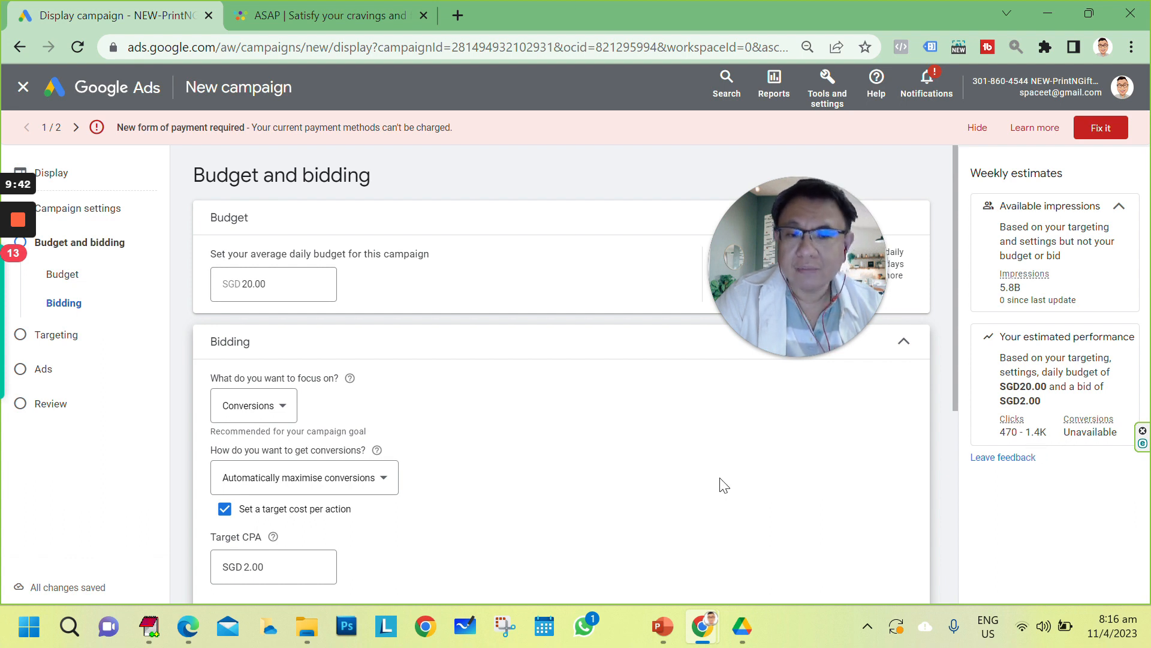
- Check the payment basis options, keep Interactions, and continue to the campaign's targeting
{"action": "scroll", "coordinate": [724, 474], "scroll_direction": "down", "scroll_amount": 5}
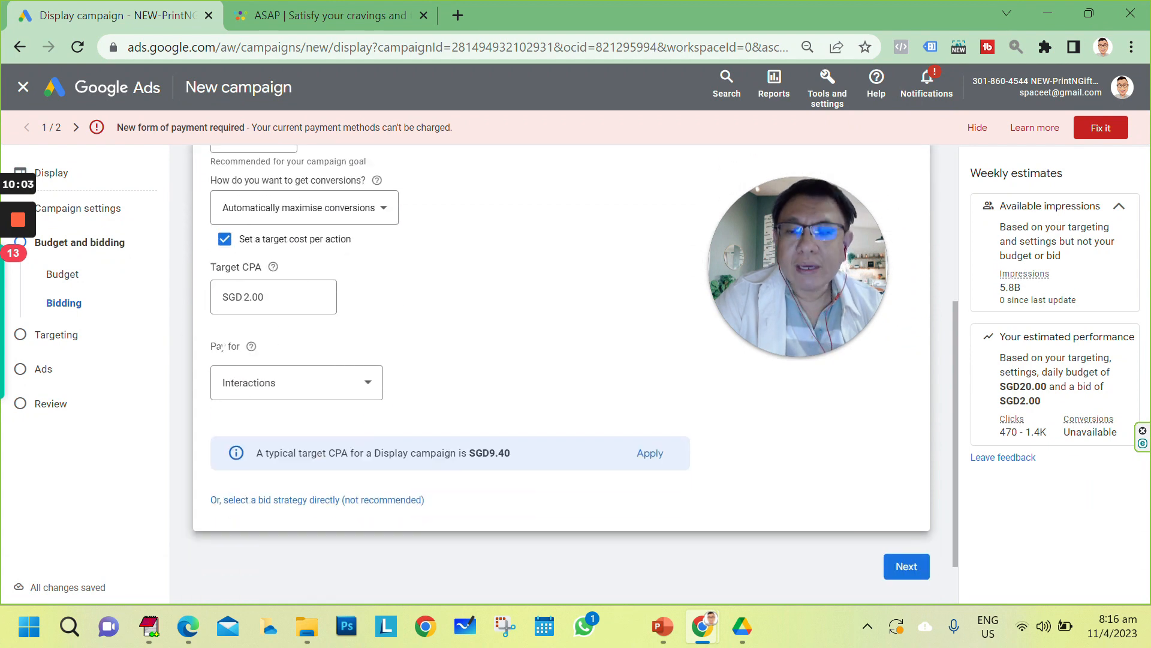
{"action": "left_click", "coordinate": [278, 385]}
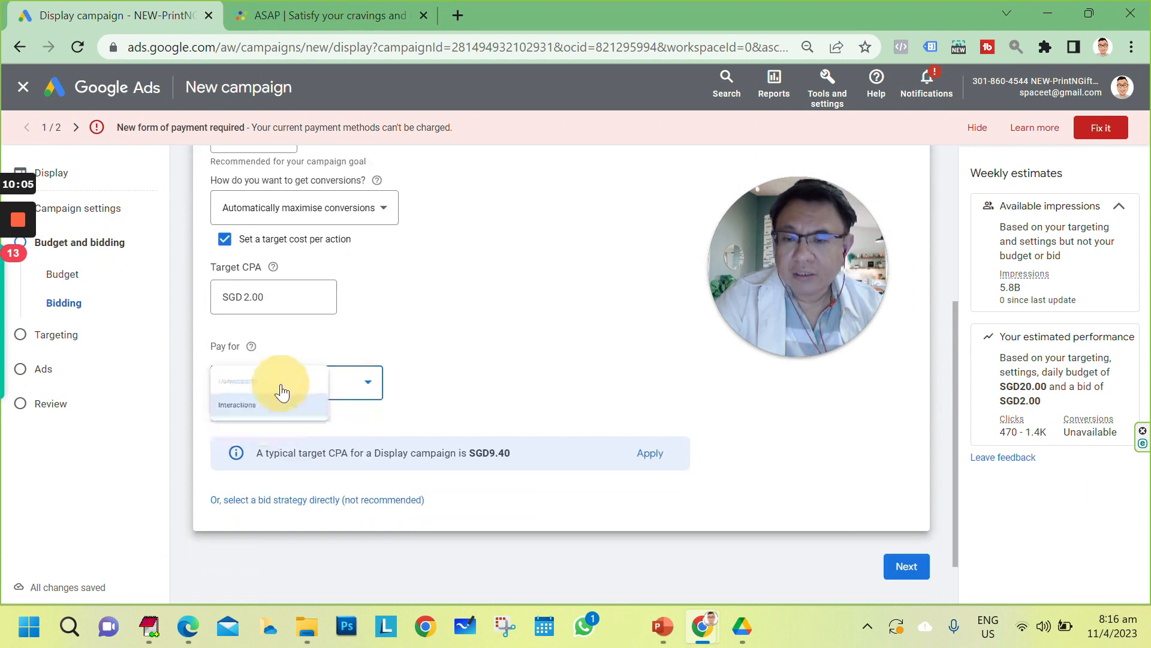
{"action": "left_click", "coordinate": [473, 382]}
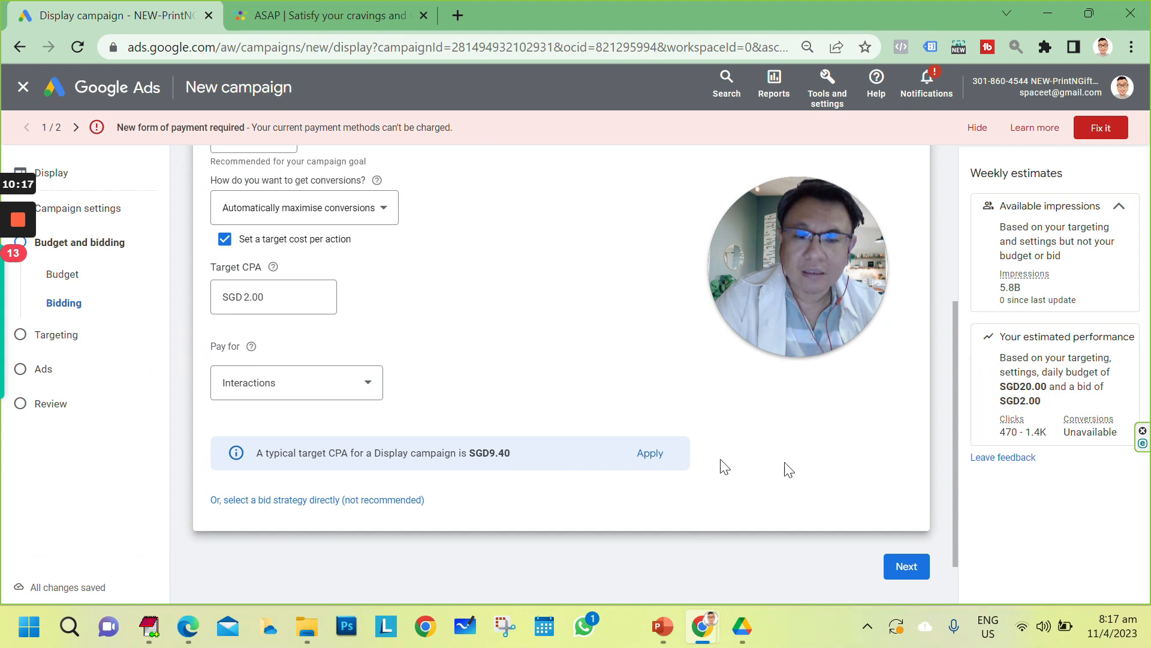
{"action": "left_click", "coordinate": [917, 566]}
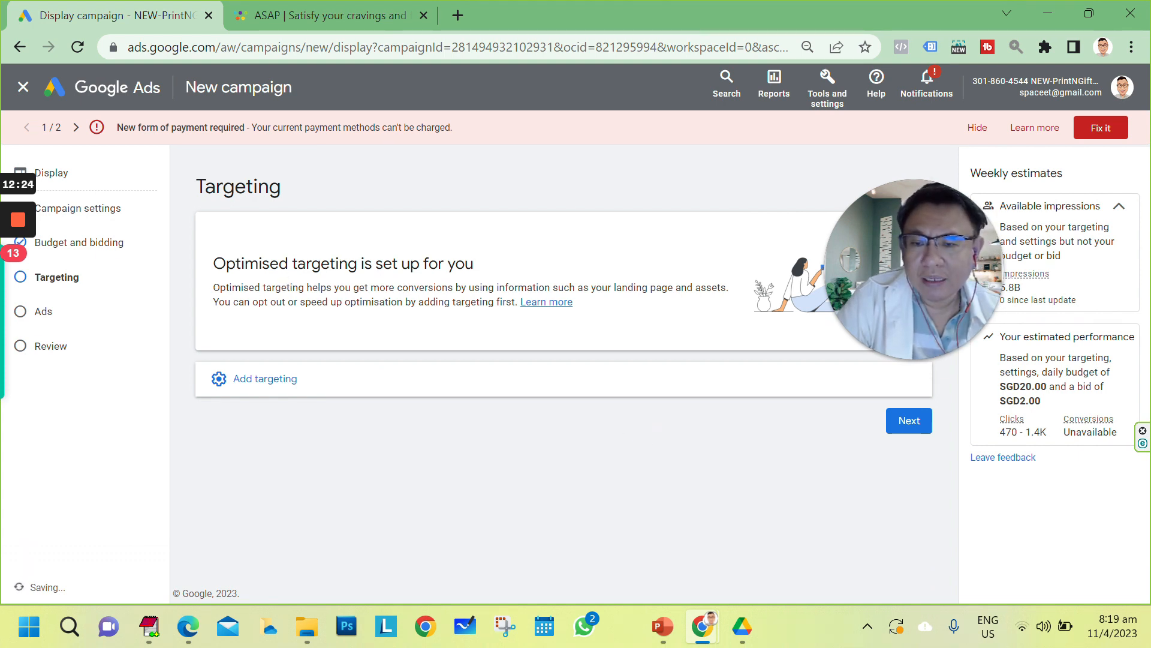
- Add Placements as a targeting type and open its Websites category for browsing
{"action": "left_click", "coordinate": [282, 384]}
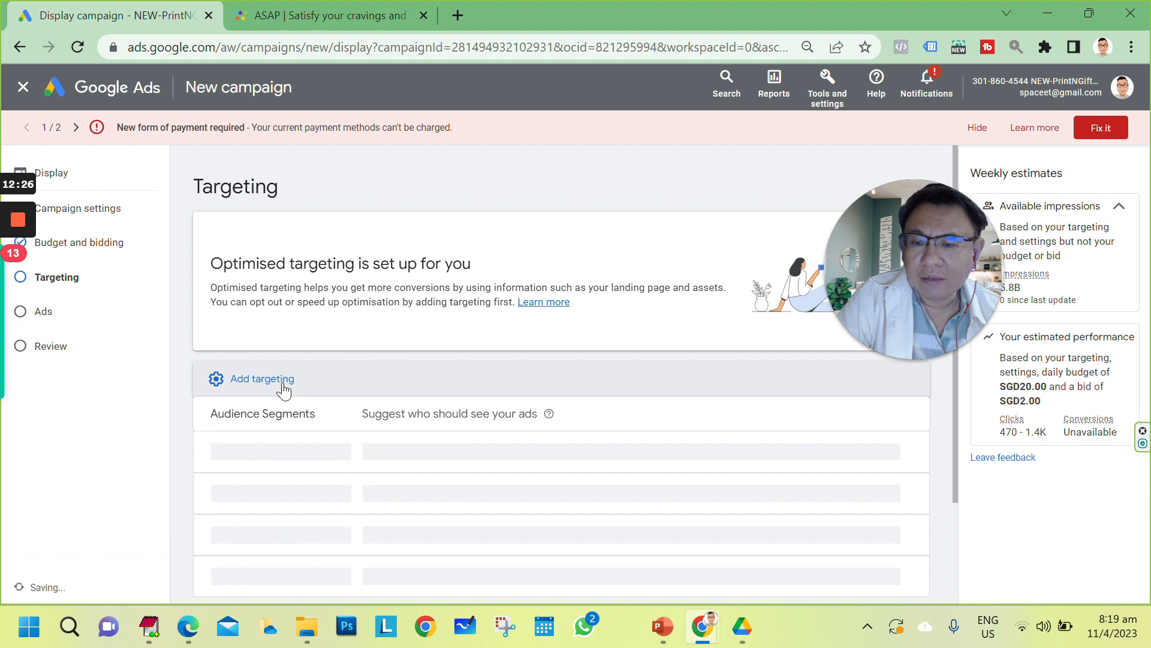
{"action": "scroll", "coordinate": [284, 372], "scroll_direction": "down", "scroll_amount": 2}
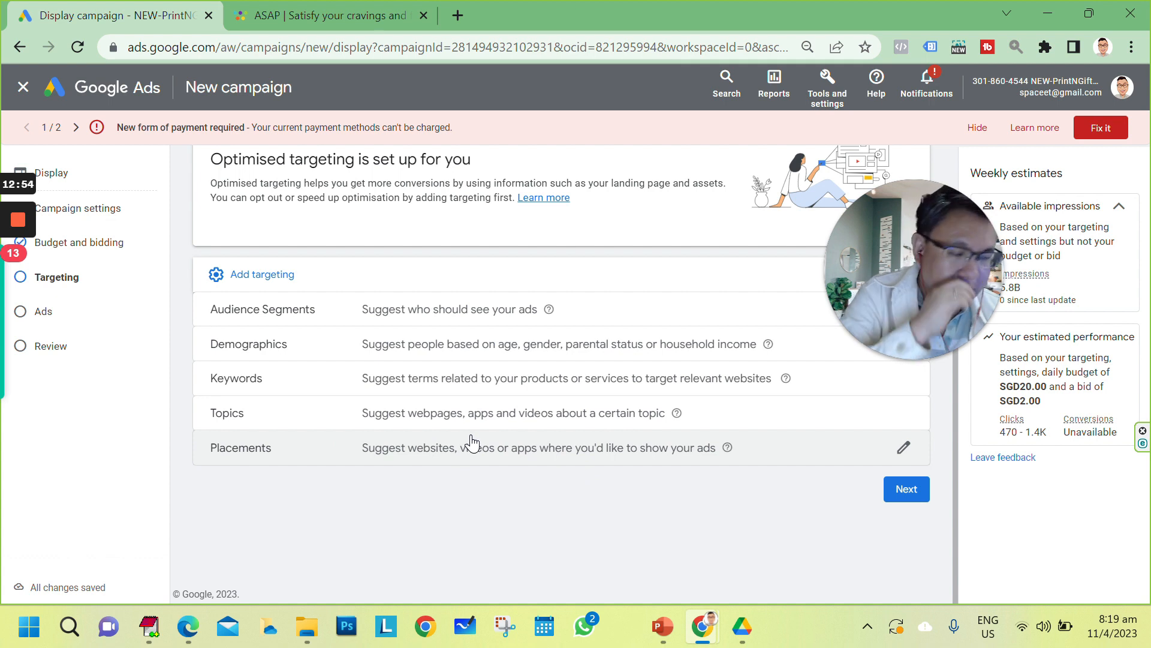
{"action": "left_click", "coordinate": [515, 454]}
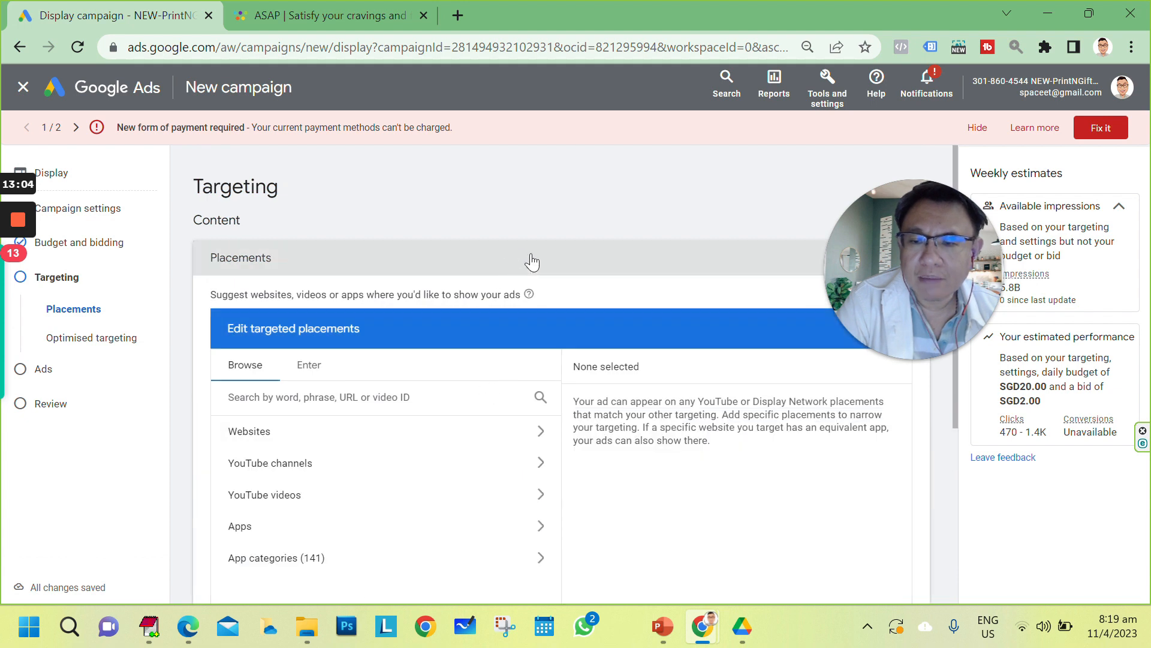
{"action": "scroll", "coordinate": [540, 261], "scroll_direction": "down", "scroll_amount": 3}
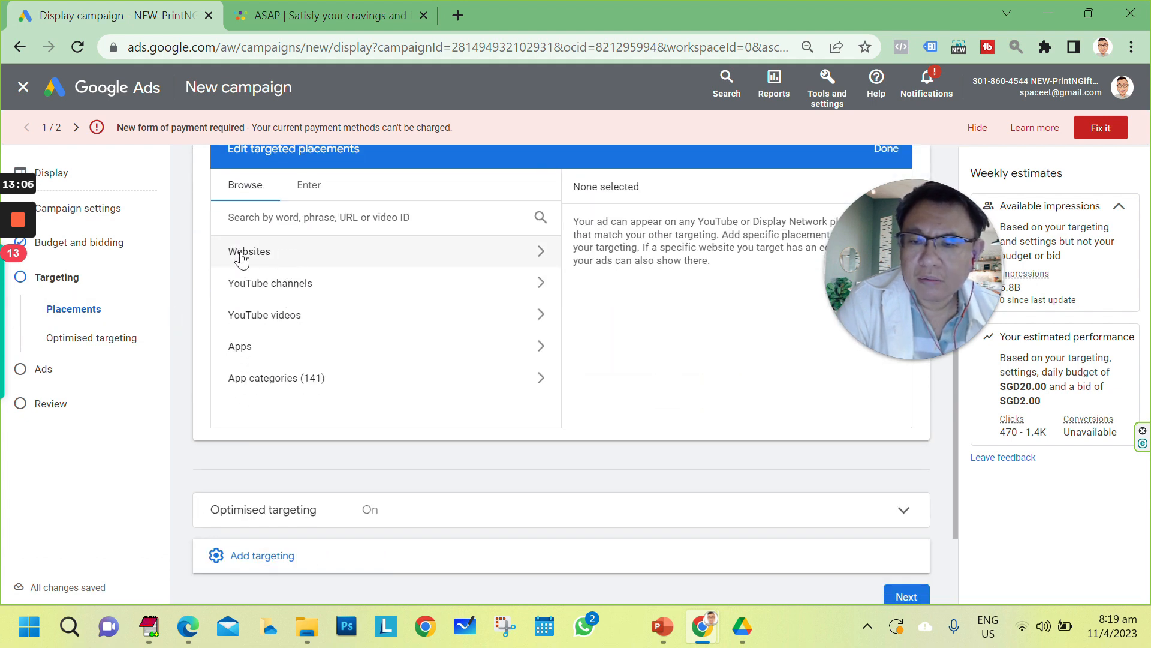
{"action": "left_click", "coordinate": [325, 253]}
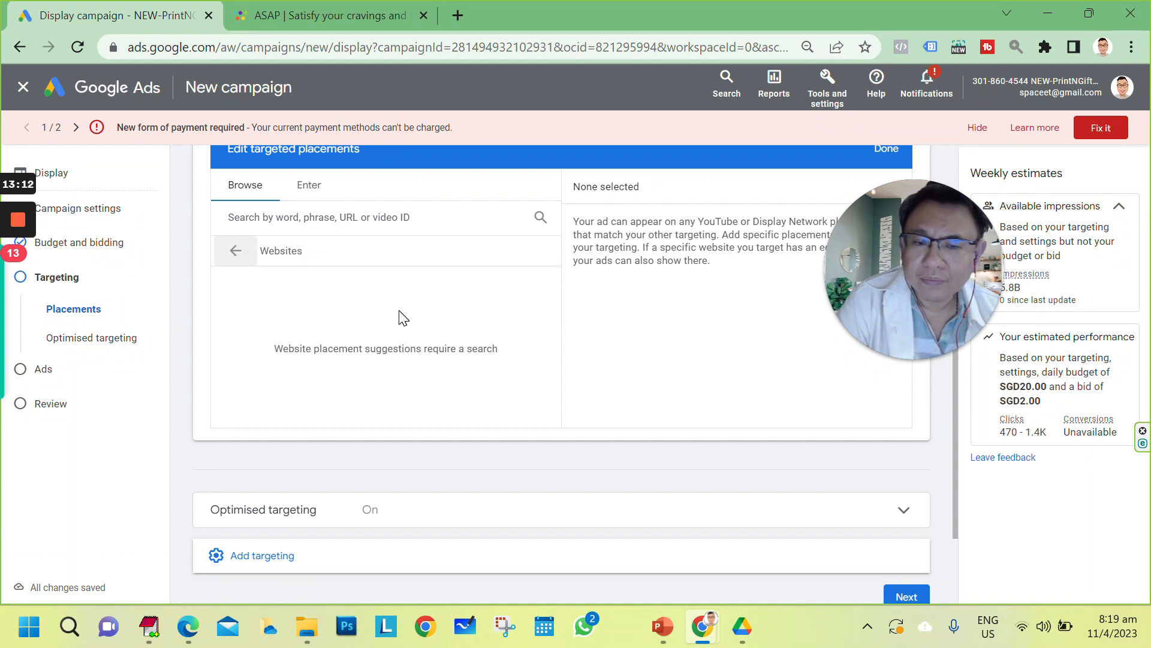
- Review the remaining targeting types without adding any placements and continue to ad creation
{"action": "scroll", "coordinate": [398, 316], "scroll_direction": "down", "scroll_amount": 2}
{"action": "scroll", "coordinate": [400, 311], "scroll_direction": "up", "scroll_amount": 5}
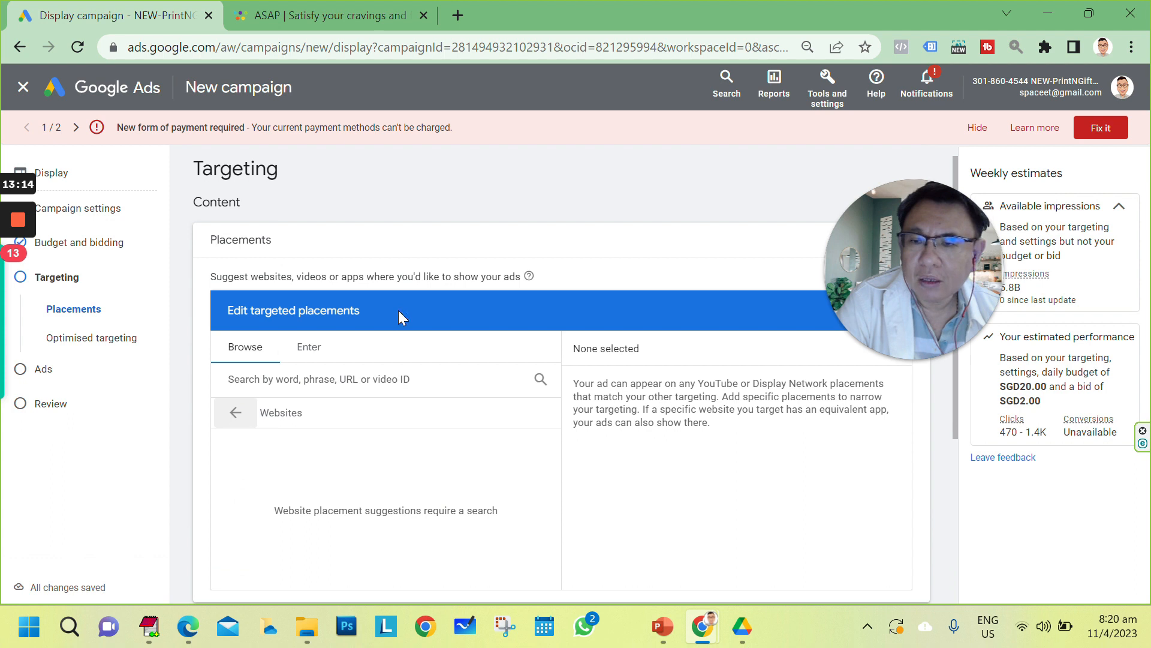
{"action": "scroll", "coordinate": [398, 310], "scroll_direction": "down", "scroll_amount": 4}
{"action": "left_click", "coordinate": [280, 454]}
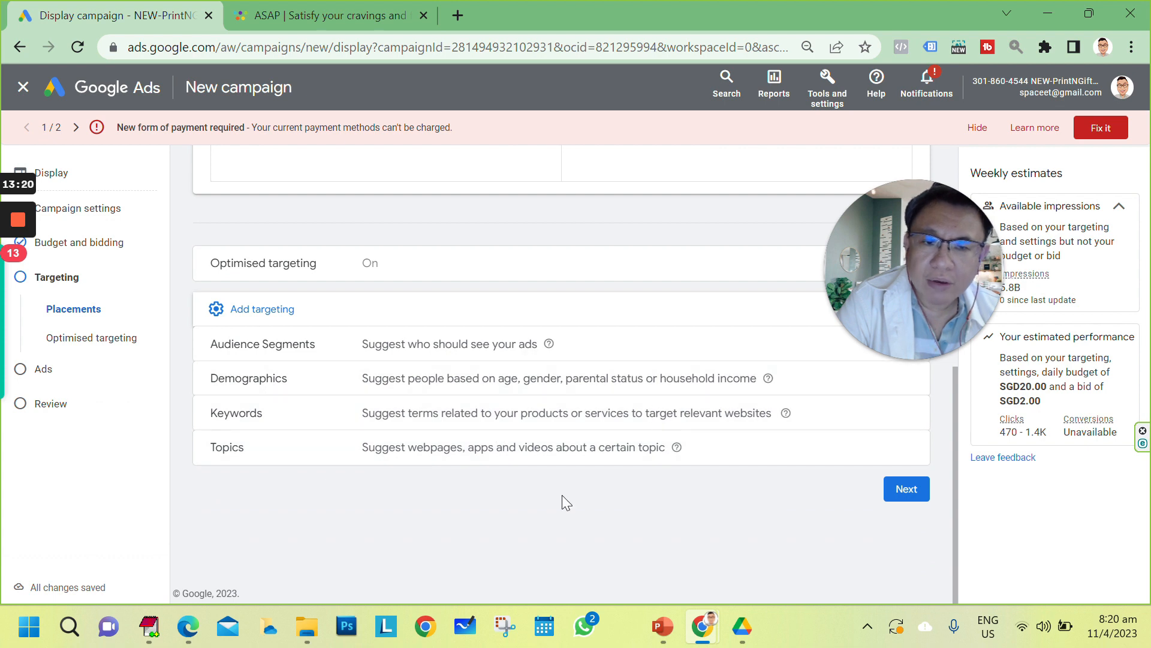
{"action": "left_click", "coordinate": [911, 493]}
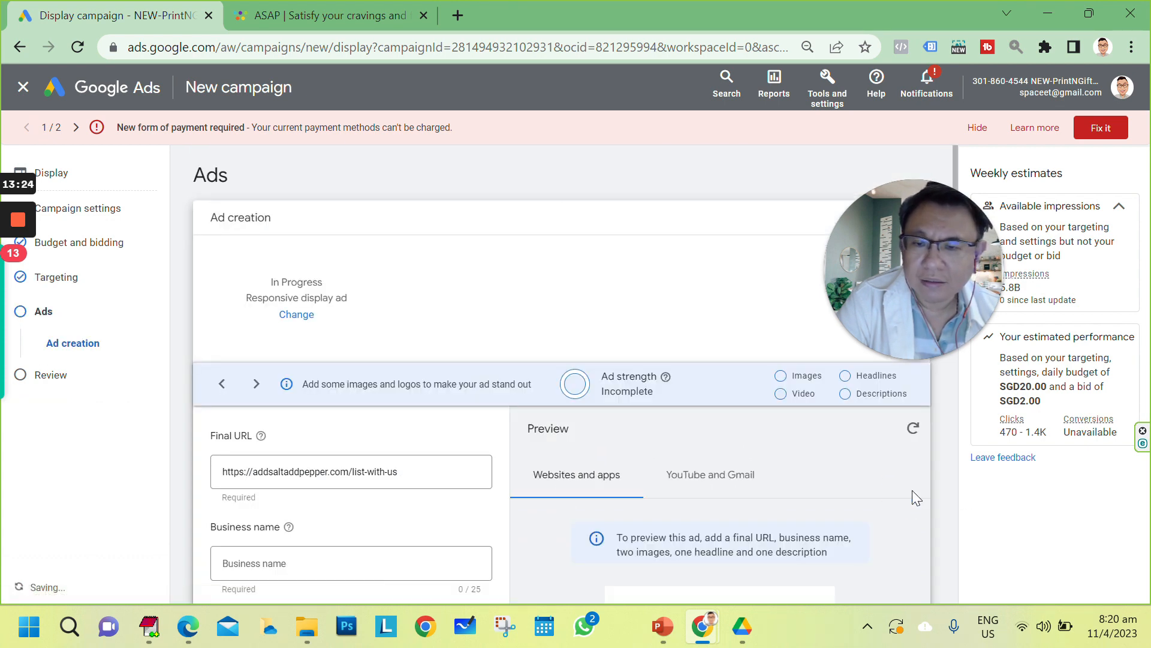
- Check the responsive display ad's final URL and enter "Add Salt Add Pepper" as the business name
{"action": "scroll", "coordinate": [530, 322], "scroll_direction": "down", "scroll_amount": 1}
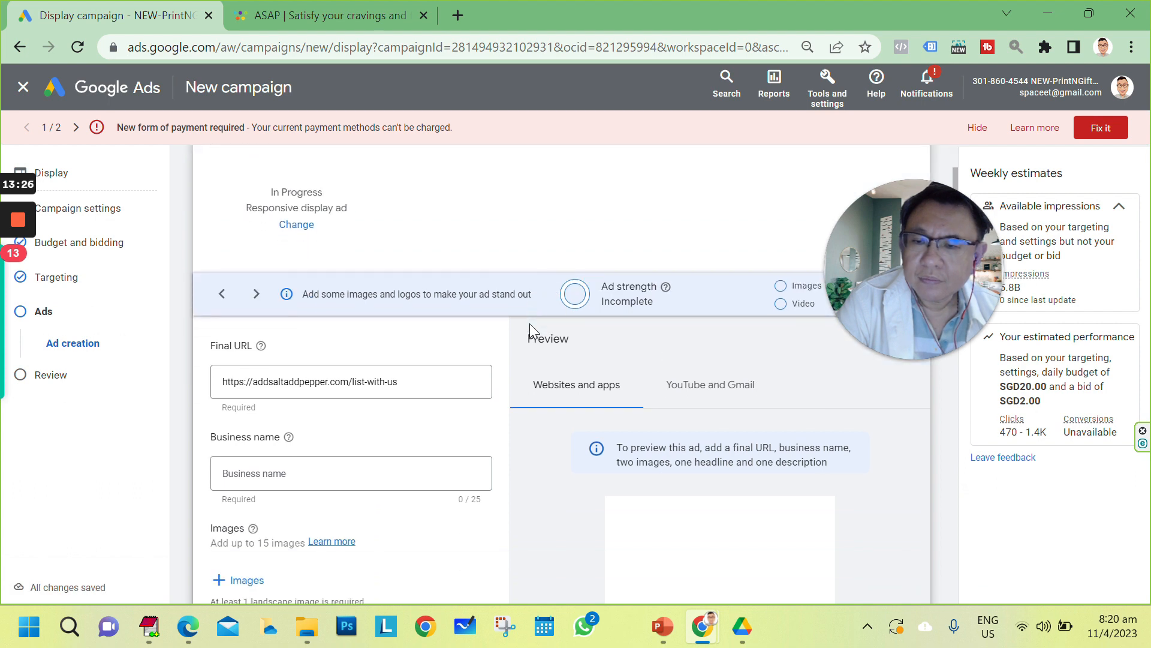
{"action": "left_click_drag", "start_coordinate": [398, 382], "coordinate": [213, 381]}
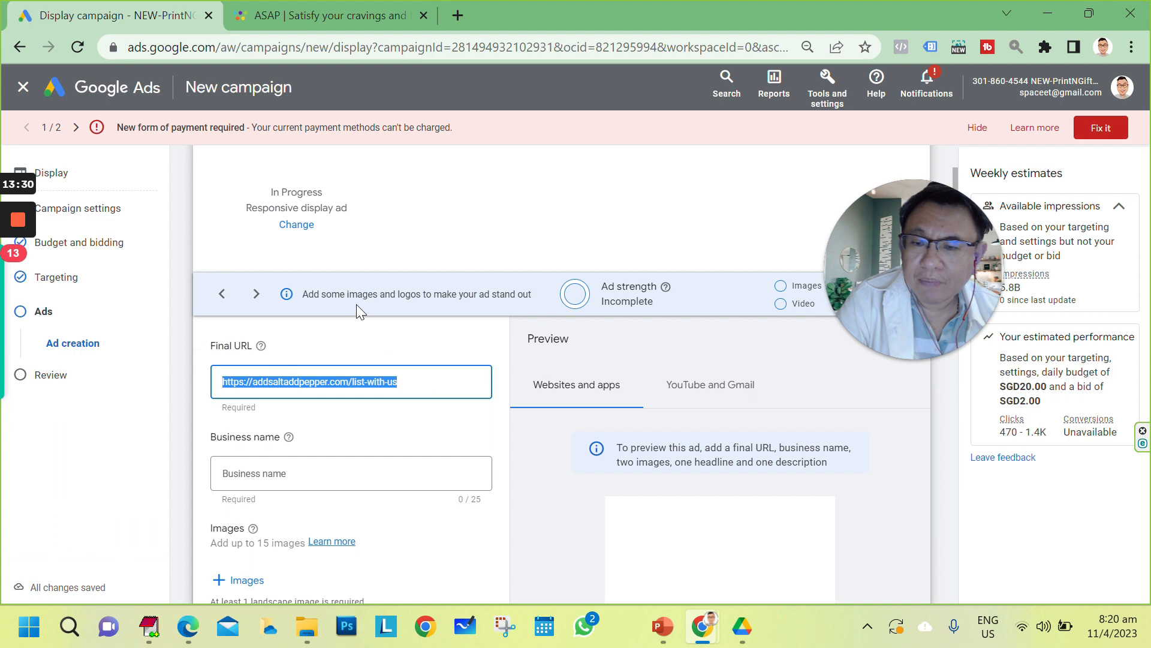
{"action": "scroll", "coordinate": [356, 304], "scroll_direction": "down", "scroll_amount": 1}
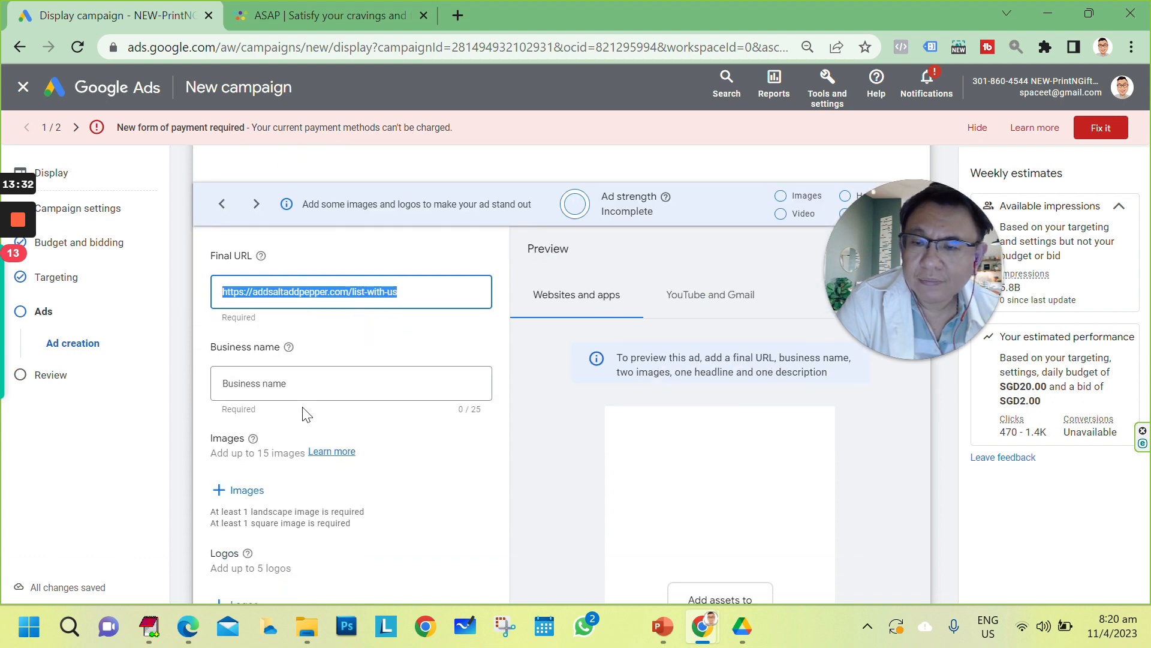
{"action": "left_click", "coordinate": [308, 377]}
{"action": "type", "text": "A"}
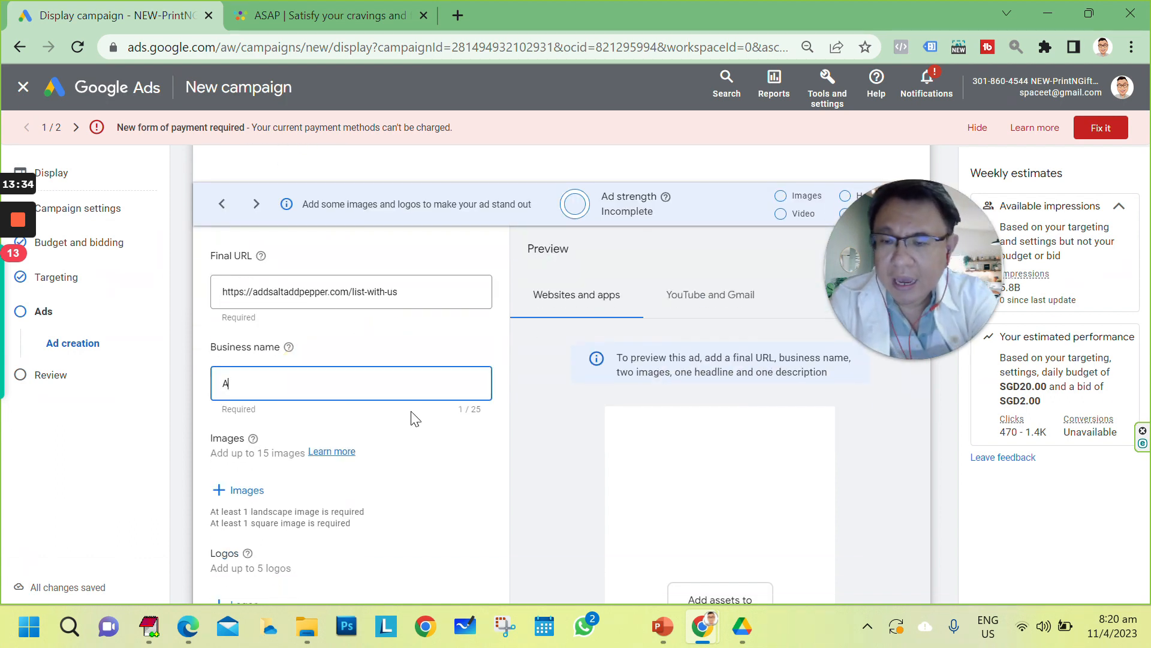
{"action": "type", "text": "dd Salt Add Pe"}
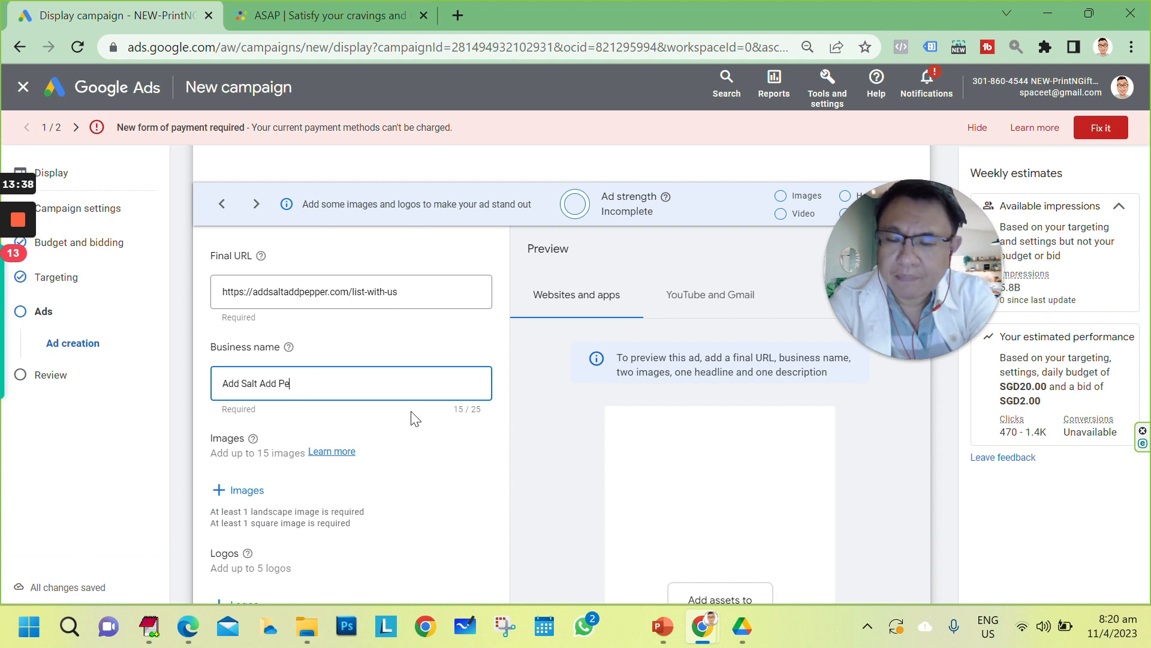
{"action": "type", "text": "pper"}
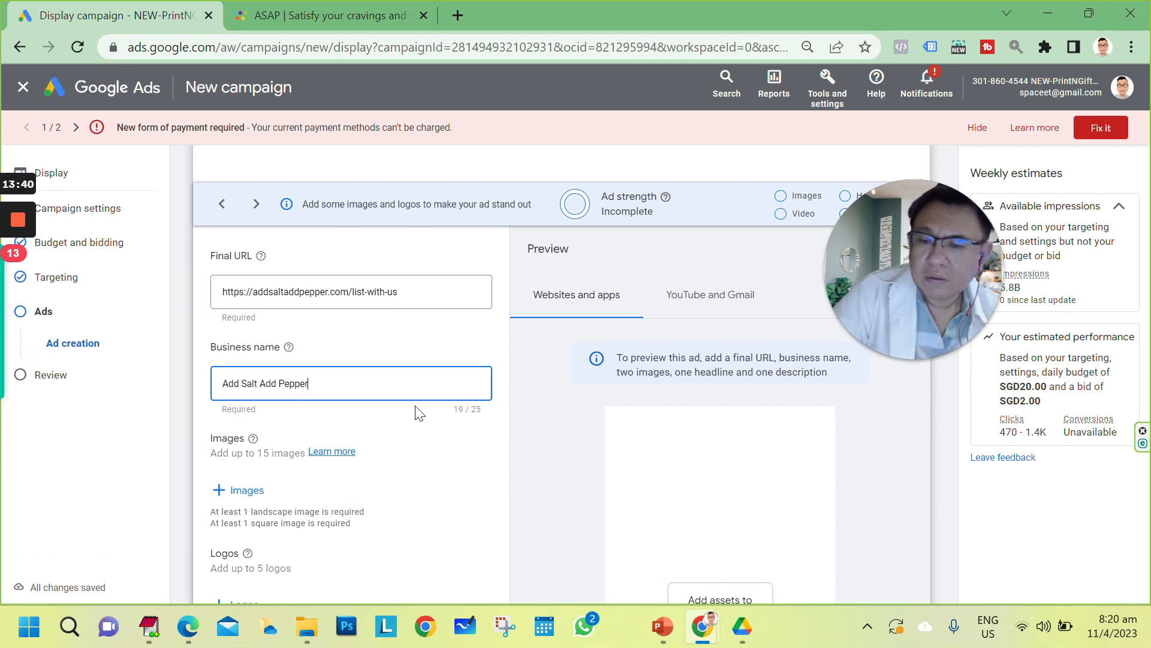
- Open the ad's image selection, look through the website images, and bring up the free stock images
{"action": "scroll", "coordinate": [421, 413], "scroll_direction": "down", "scroll_amount": 1}
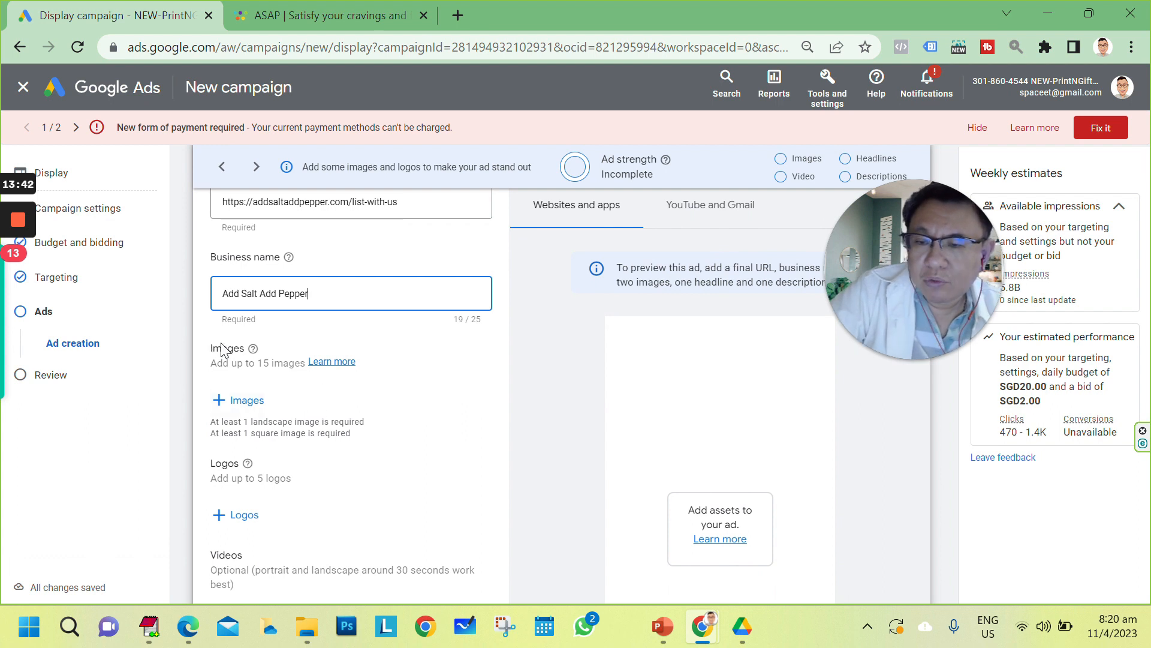
{"action": "left_click", "coordinate": [251, 402]}
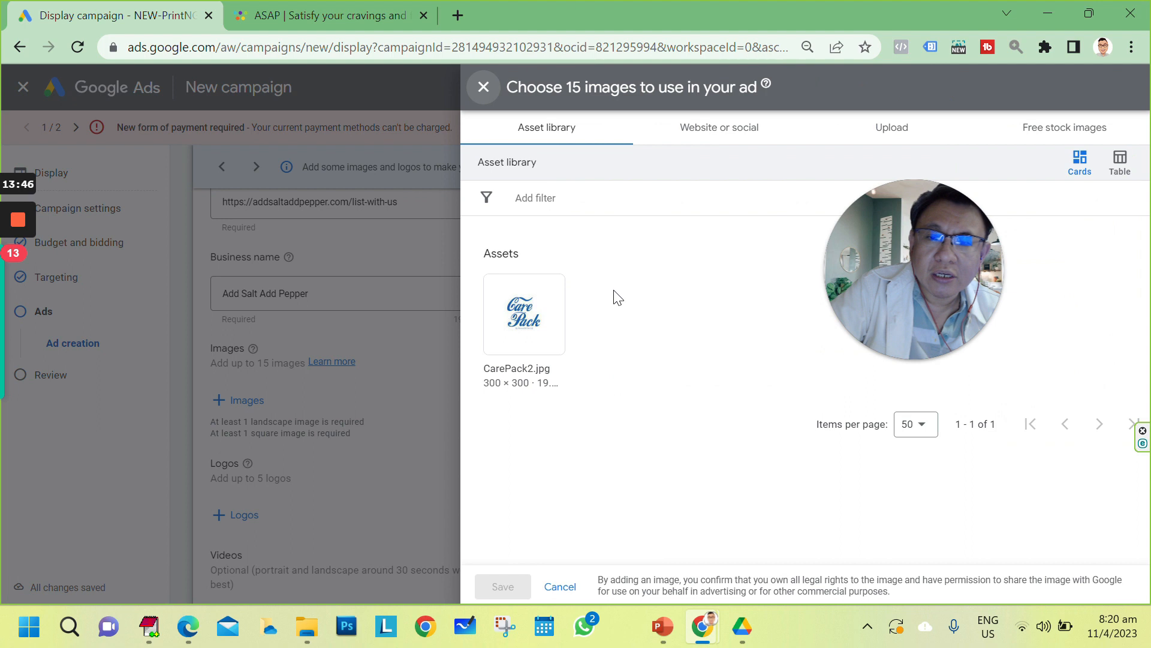
{"action": "left_click", "coordinate": [724, 136]}
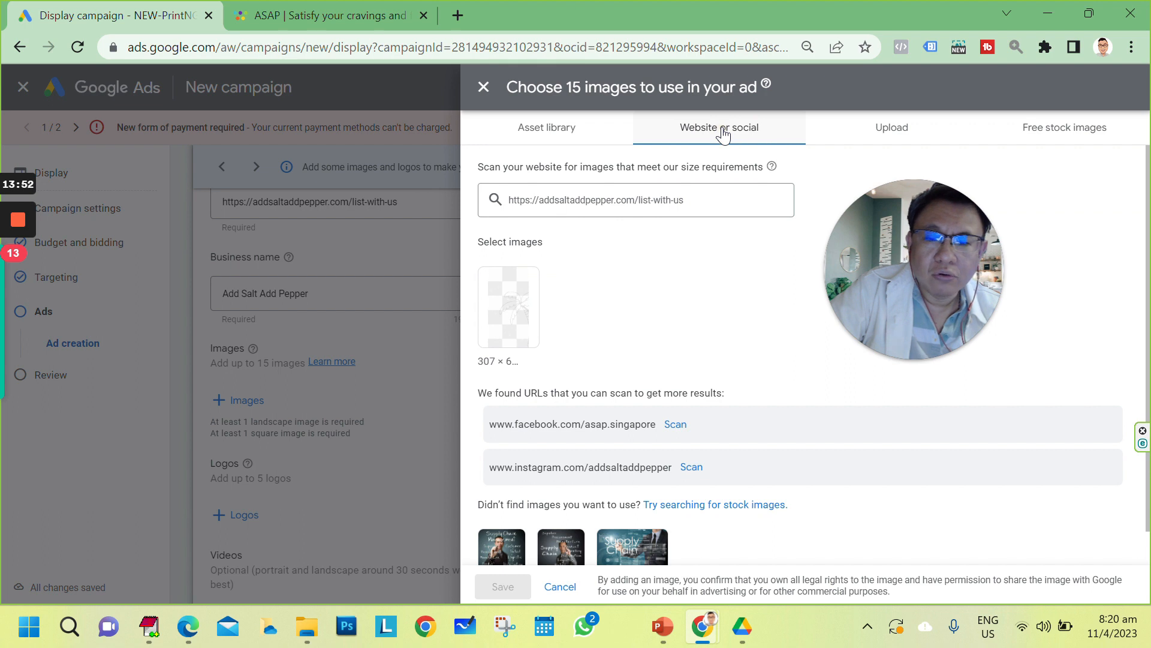
{"action": "left_click", "coordinate": [1066, 134]}
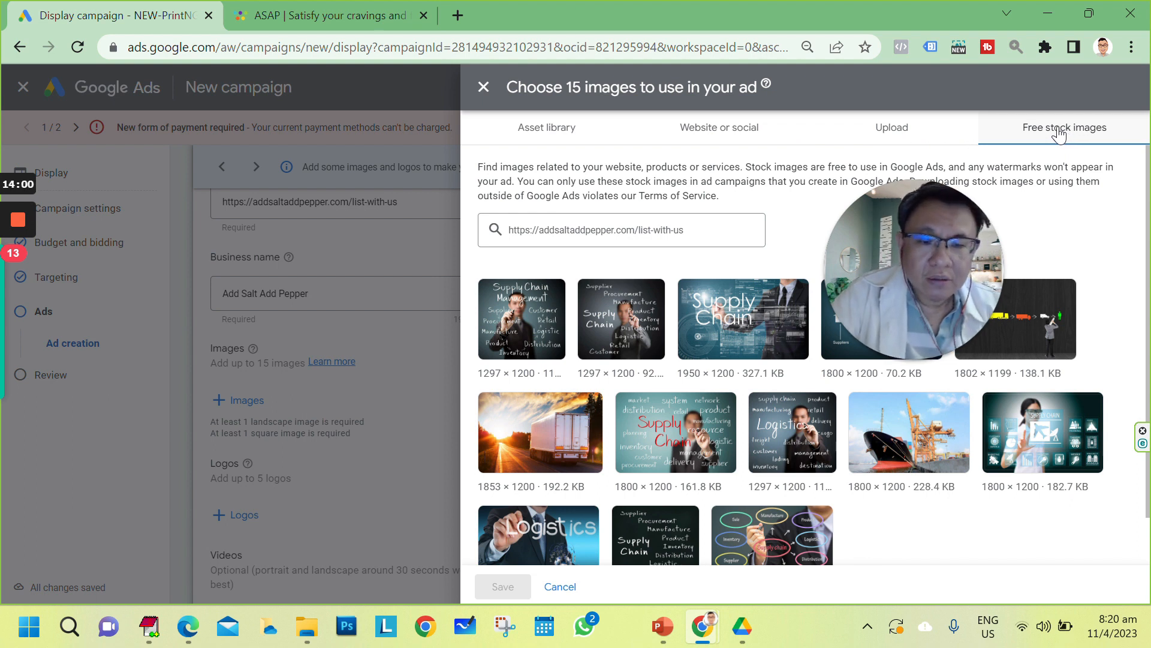
{"action": "left_click_drag", "start_coordinate": [979, 254], "coordinate": [938, 394]}
{"action": "mouse_move", "coordinate": [1008, 338]}
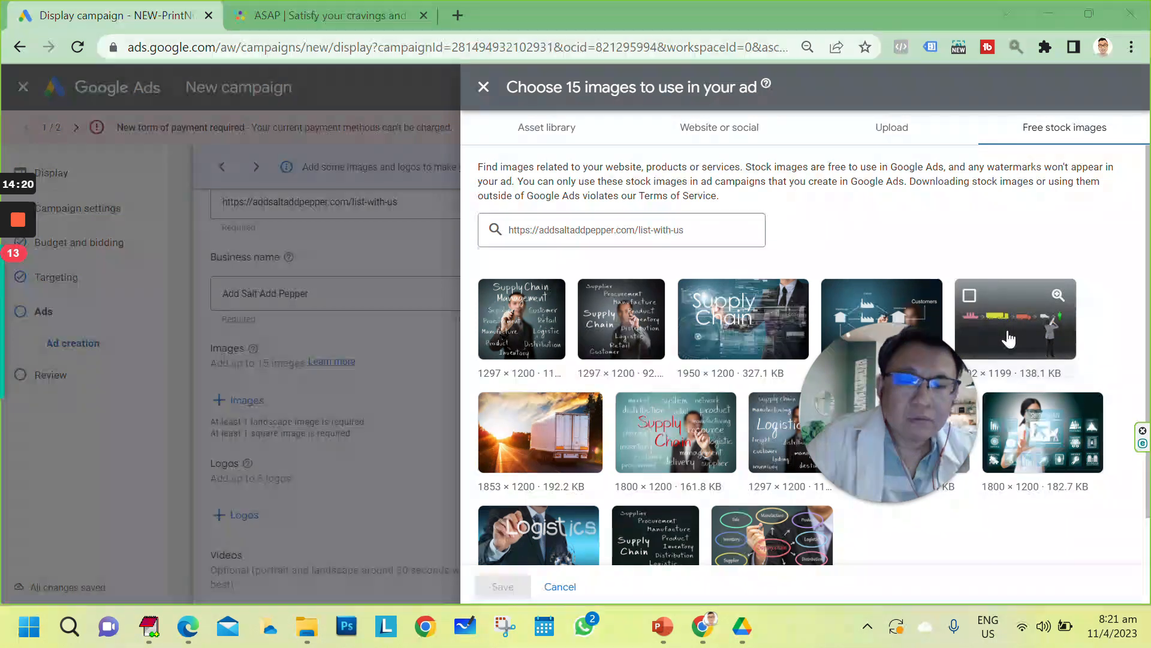
- Add the stock image of the woman touching the Supply Chain display in 1.91:1, 1:1 and 9:16 ratios, and save the image selection
{"action": "left_click", "coordinate": [1061, 458]}
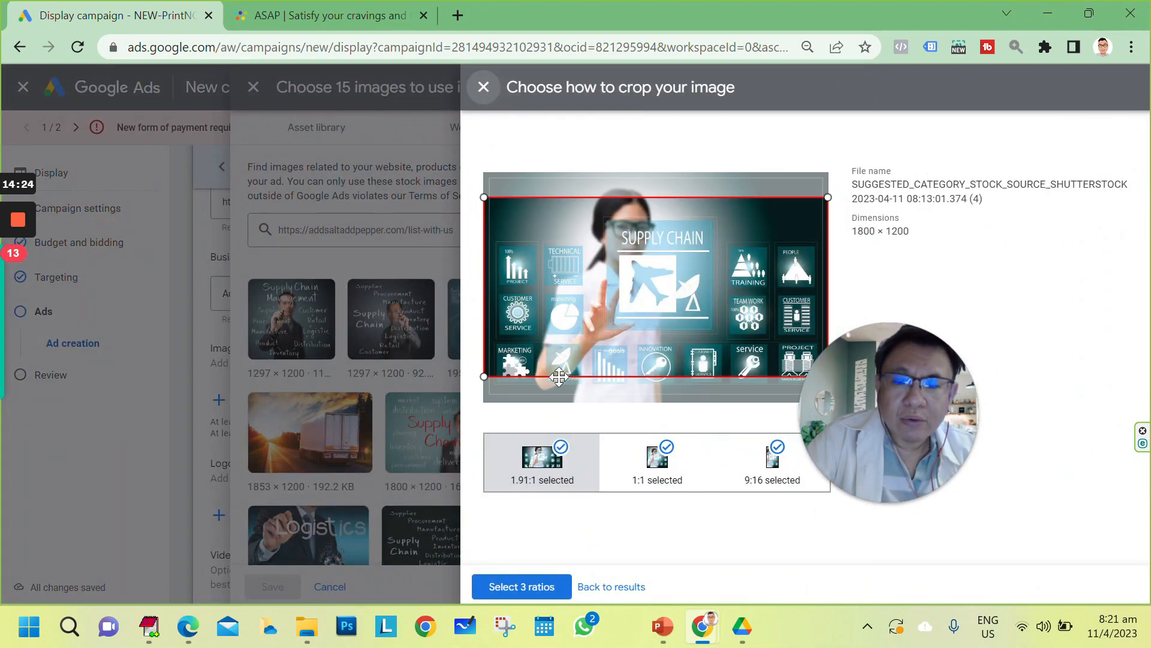
{"action": "left_click_drag", "start_coordinate": [891, 405], "coordinate": [1034, 477]}
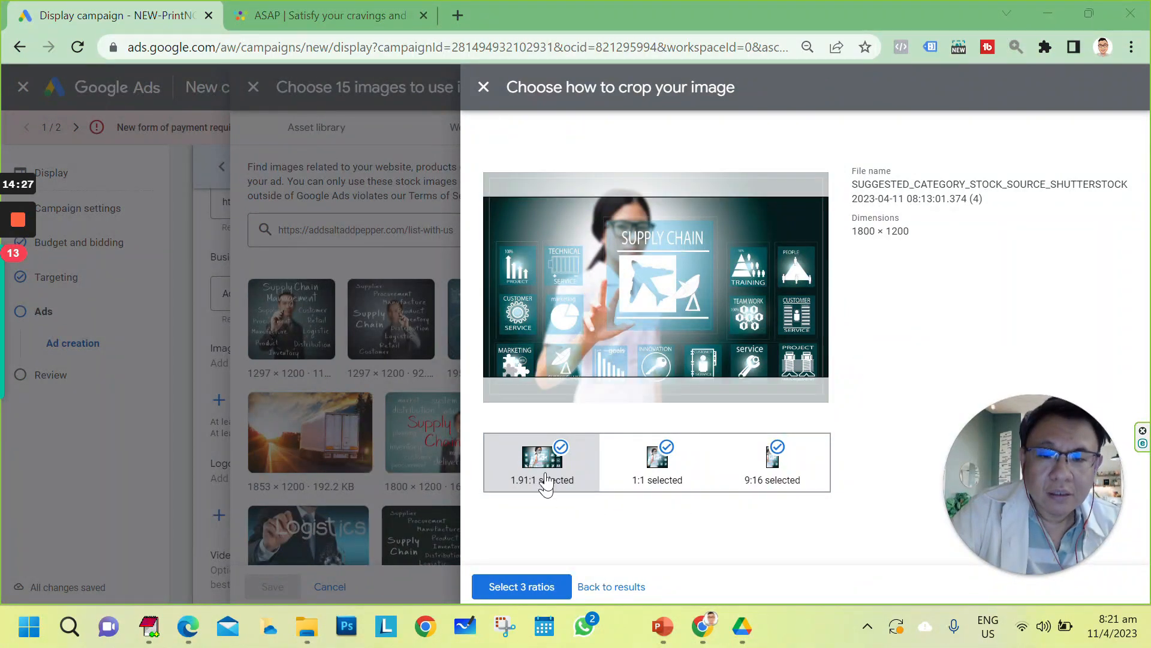
{"action": "left_click", "coordinate": [522, 586]}
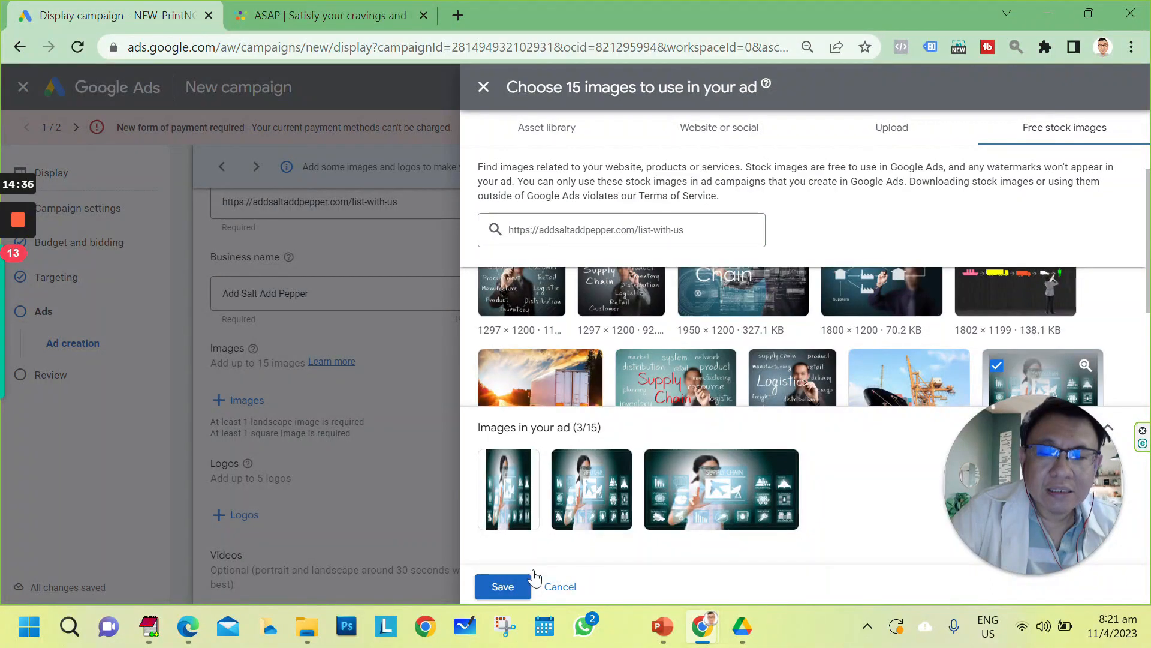
{"action": "left_click", "coordinate": [502, 586]}
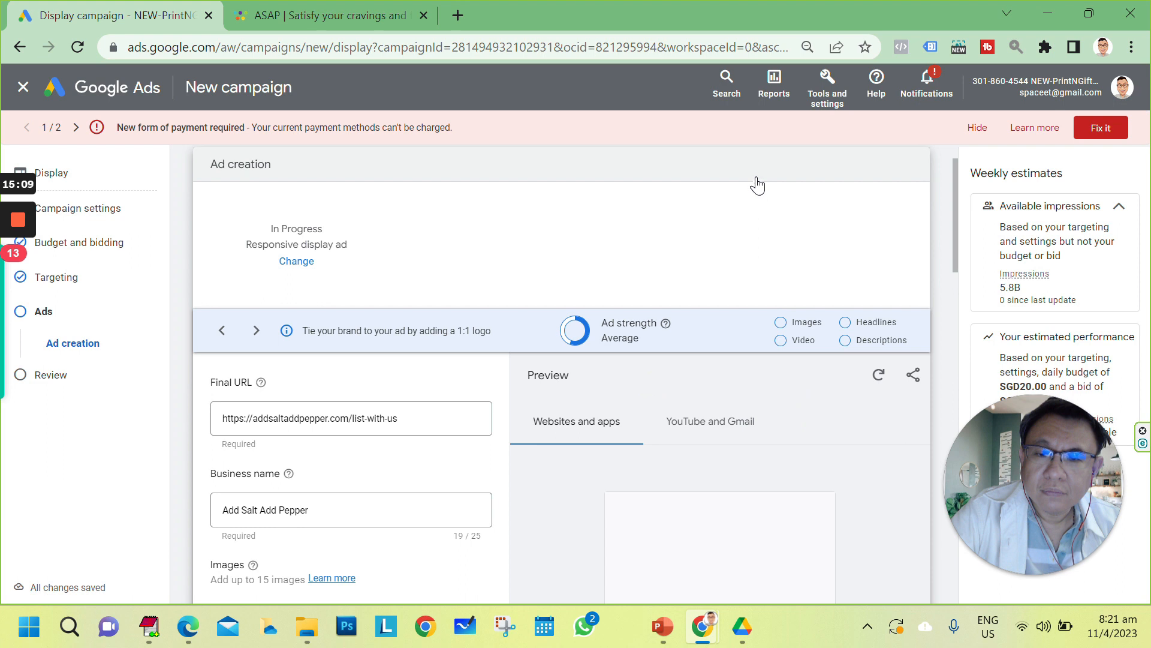
- Add the suggested headline "Islandwide Eats" as the second headline of the responsive display ad
{"action": "scroll", "coordinate": [762, 192], "scroll_direction": "down", "scroll_amount": 2}
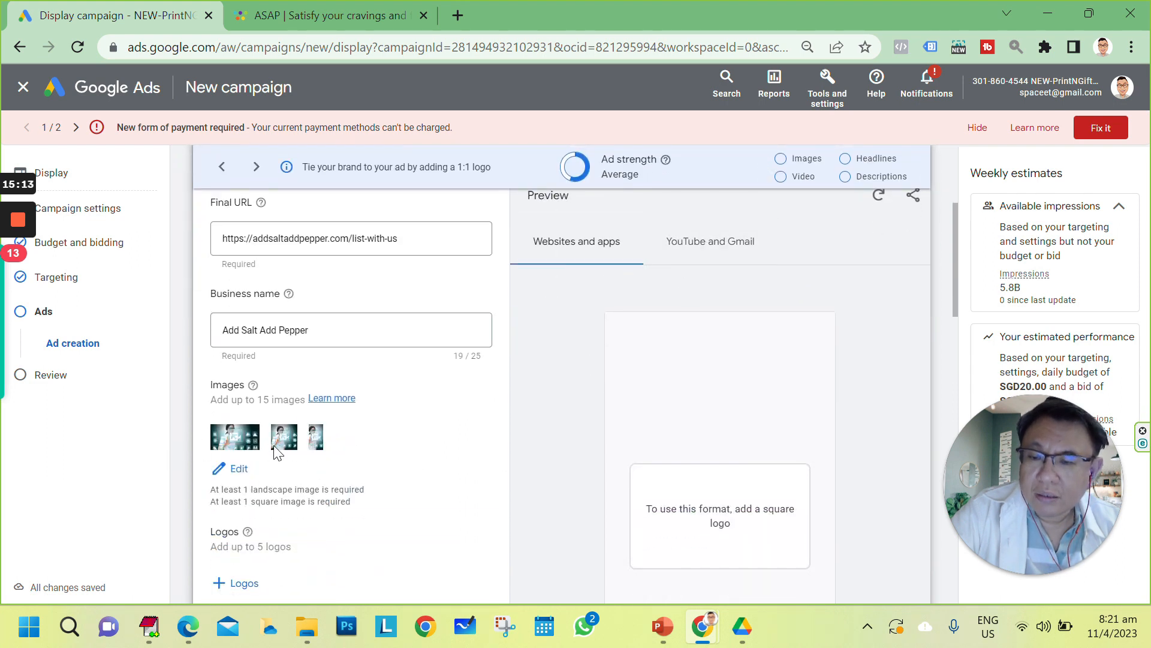
{"action": "scroll", "coordinate": [334, 461], "scroll_direction": "down", "scroll_amount": 1}
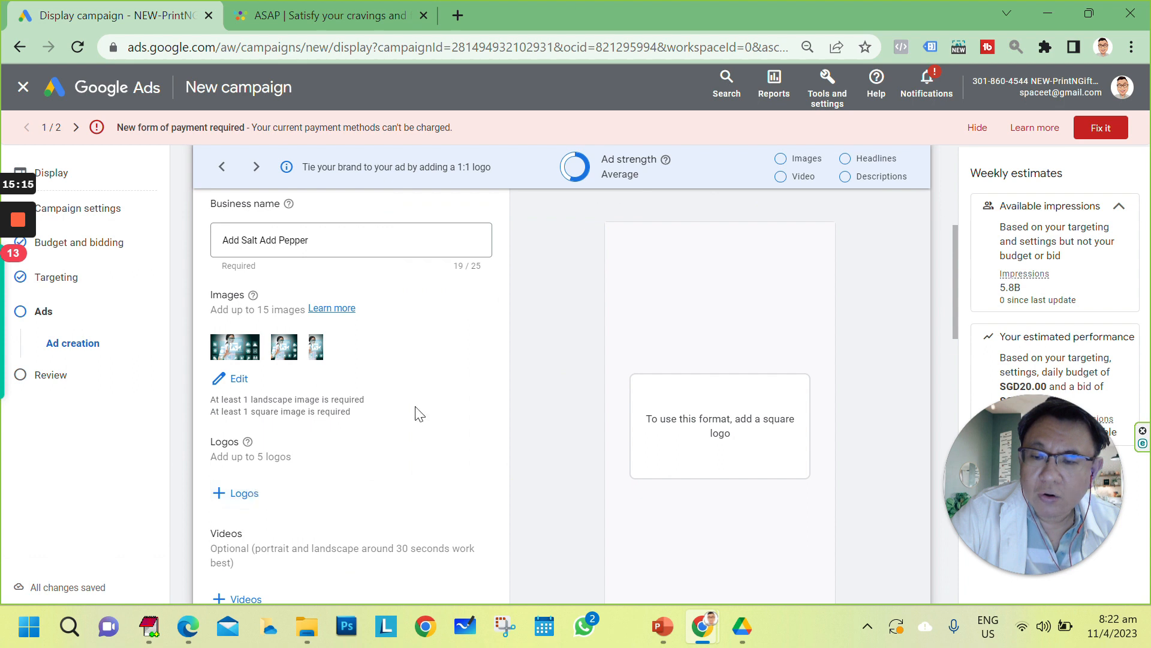
{"action": "scroll", "coordinate": [418, 414], "scroll_direction": "down", "scroll_amount": 1}
{"action": "scroll", "coordinate": [418, 414], "scroll_direction": "down", "scroll_amount": 2}
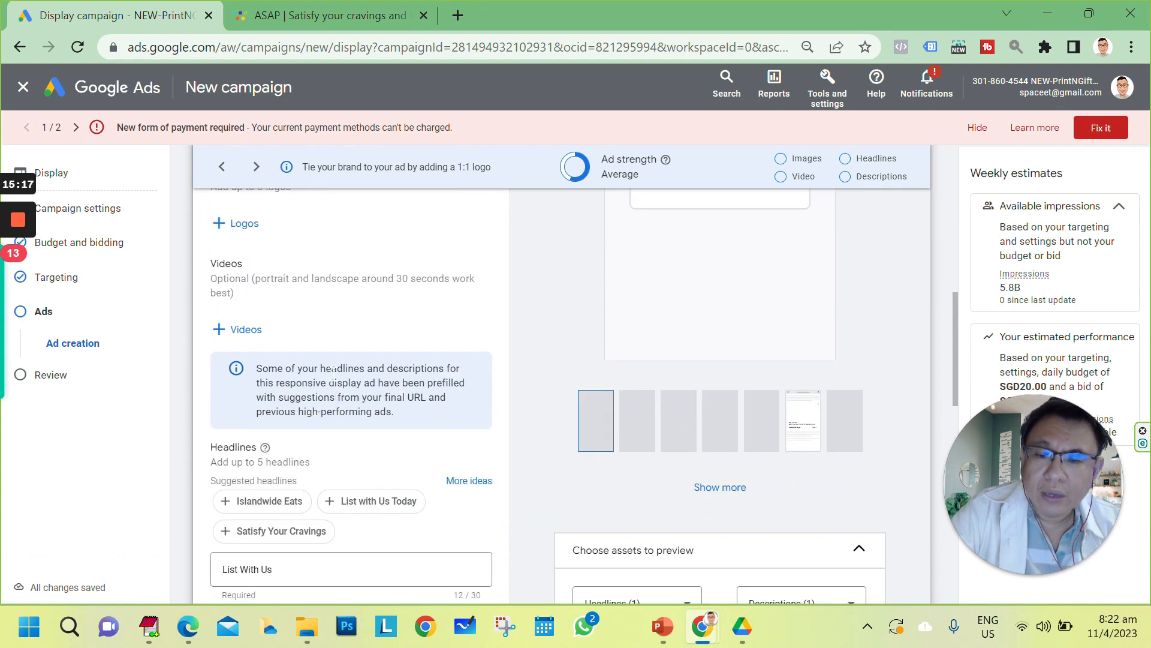
{"action": "scroll", "coordinate": [363, 361], "scroll_direction": "down", "scroll_amount": 1}
{"action": "scroll", "coordinate": [362, 372], "scroll_direction": "down", "scroll_amount": 1}
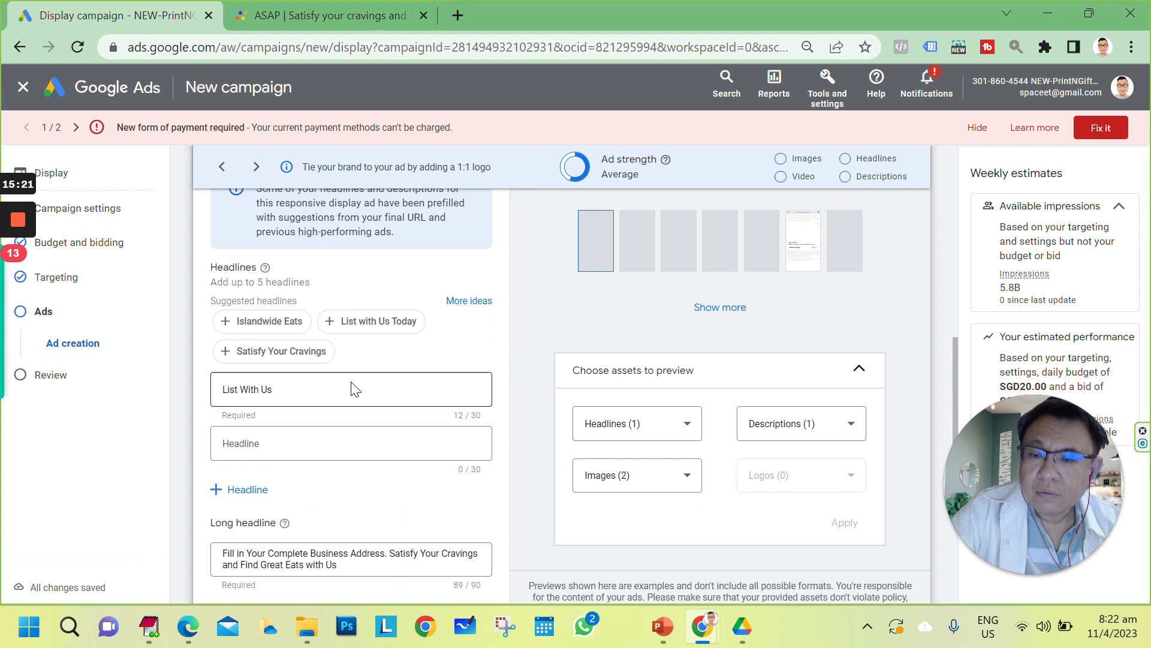
{"action": "left_click", "coordinate": [272, 447]}
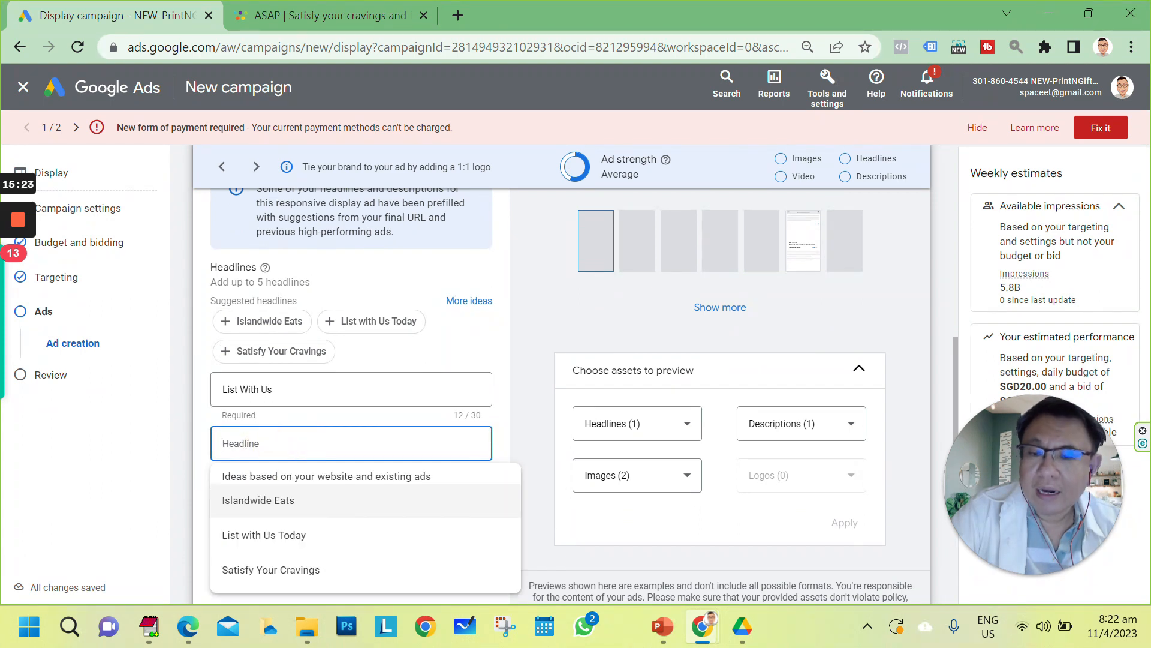
{"action": "left_click", "coordinate": [264, 509]}
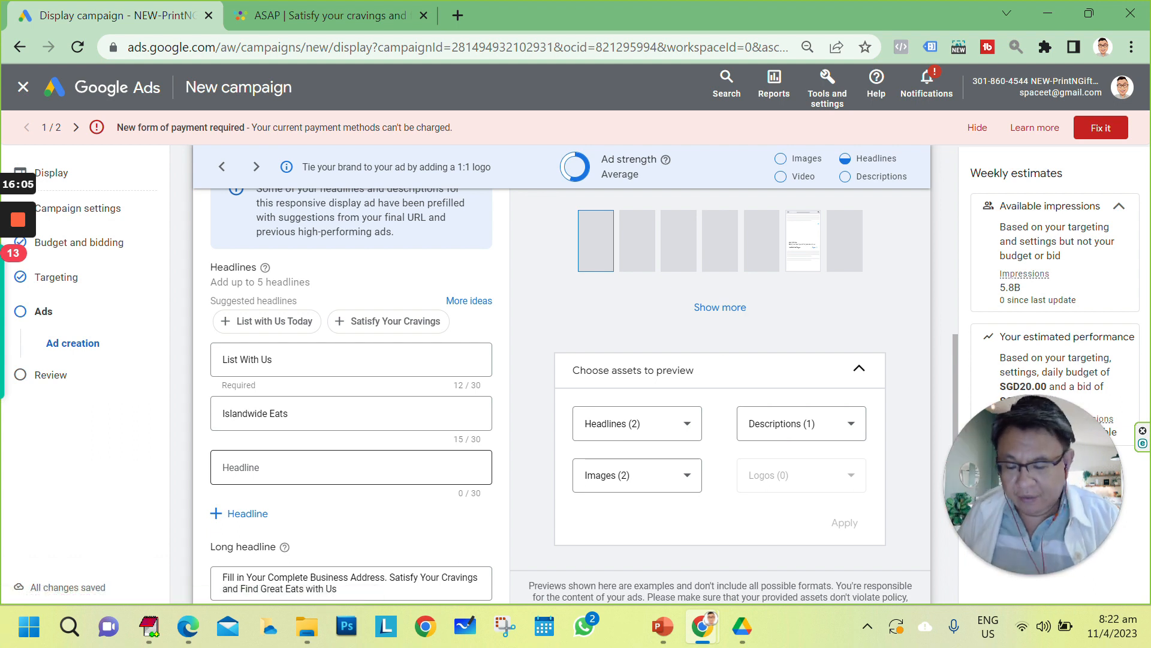
- Examine the ad's headlines, long headline, suggested descriptions, images and preview
{"action": "scroll", "coordinate": [322, 544], "scroll_direction": "down", "scroll_amount": 2}
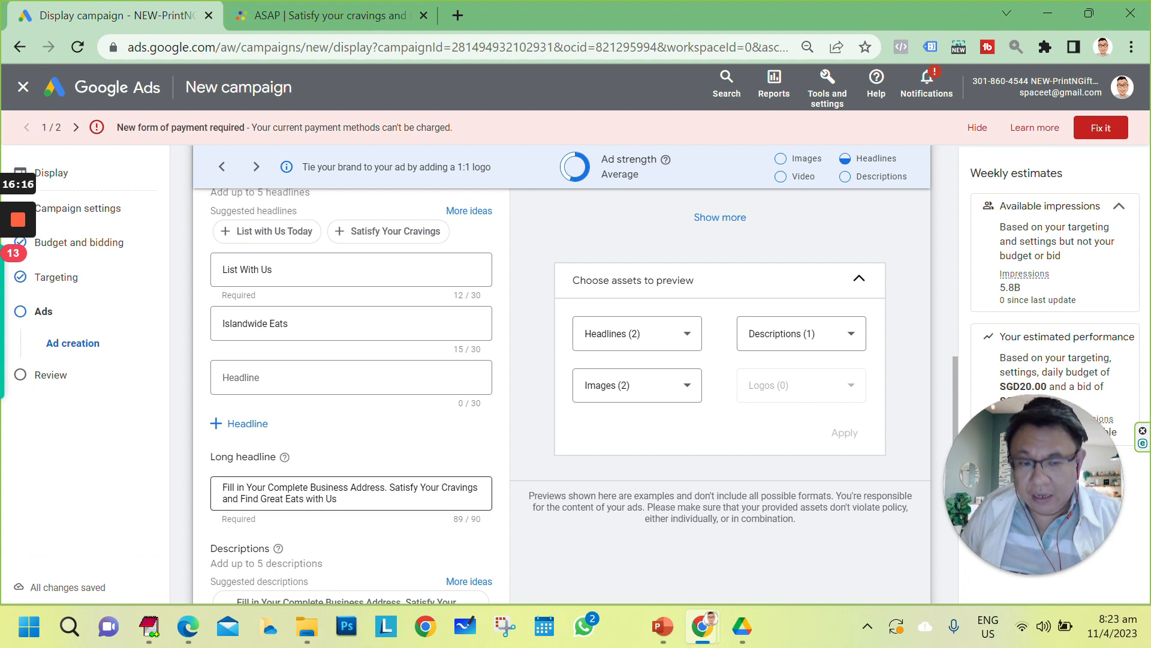
{"action": "scroll", "coordinate": [287, 372], "scroll_direction": "down", "scroll_amount": 3}
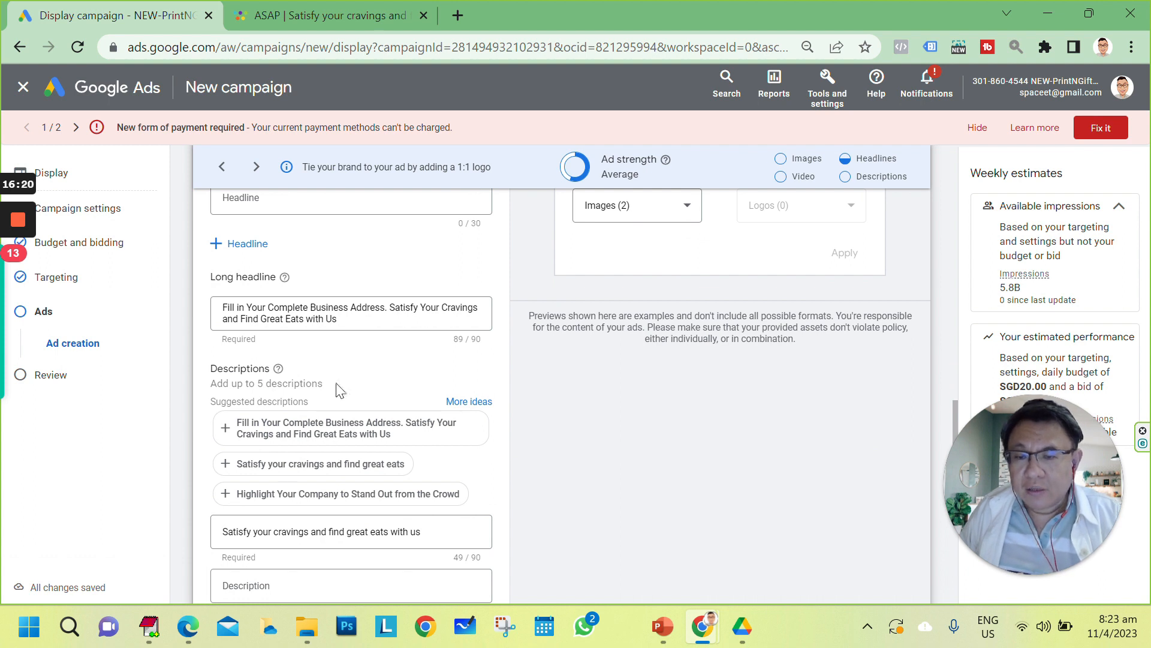
{"action": "scroll", "coordinate": [531, 495], "scroll_direction": "down", "scroll_amount": 2}
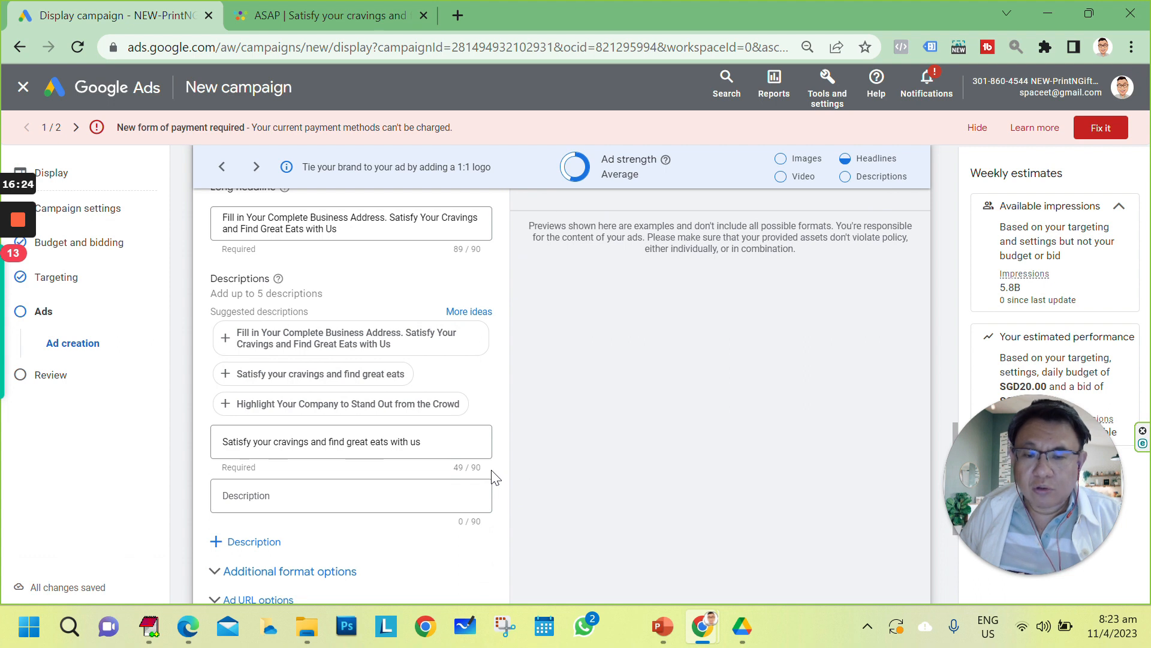
{"action": "scroll", "coordinate": [495, 476], "scroll_direction": "down", "scroll_amount": 3}
{"action": "scroll", "coordinate": [586, 428], "scroll_direction": "up", "scroll_amount": 10}
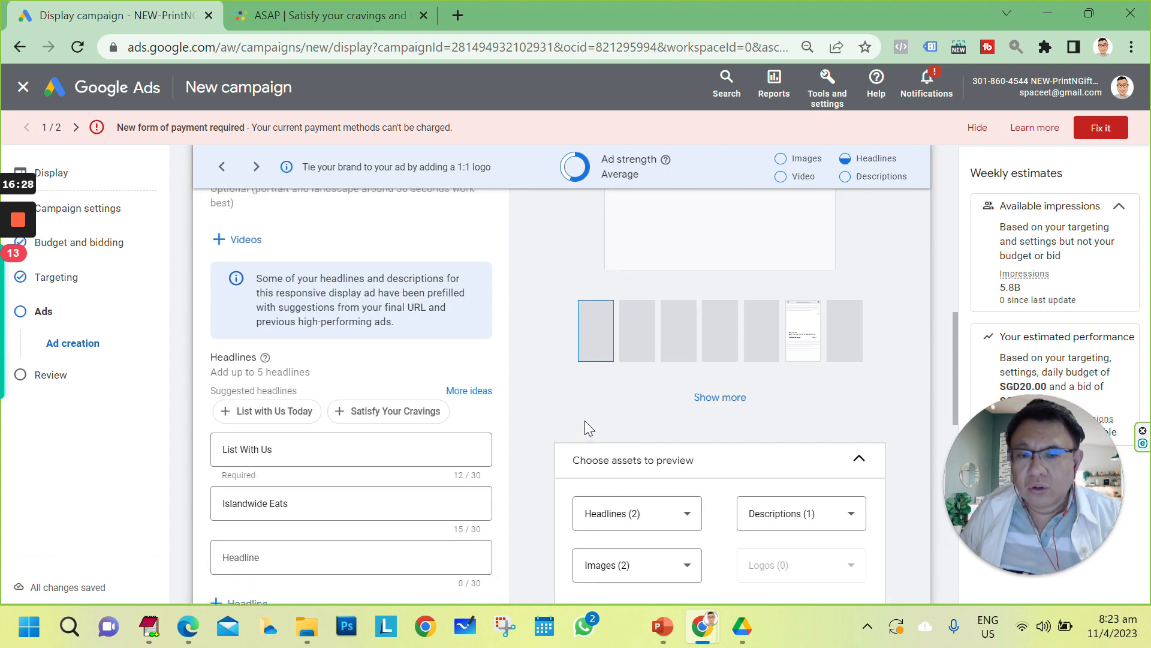
{"action": "scroll", "coordinate": [578, 404], "scroll_direction": "up", "scroll_amount": 6}
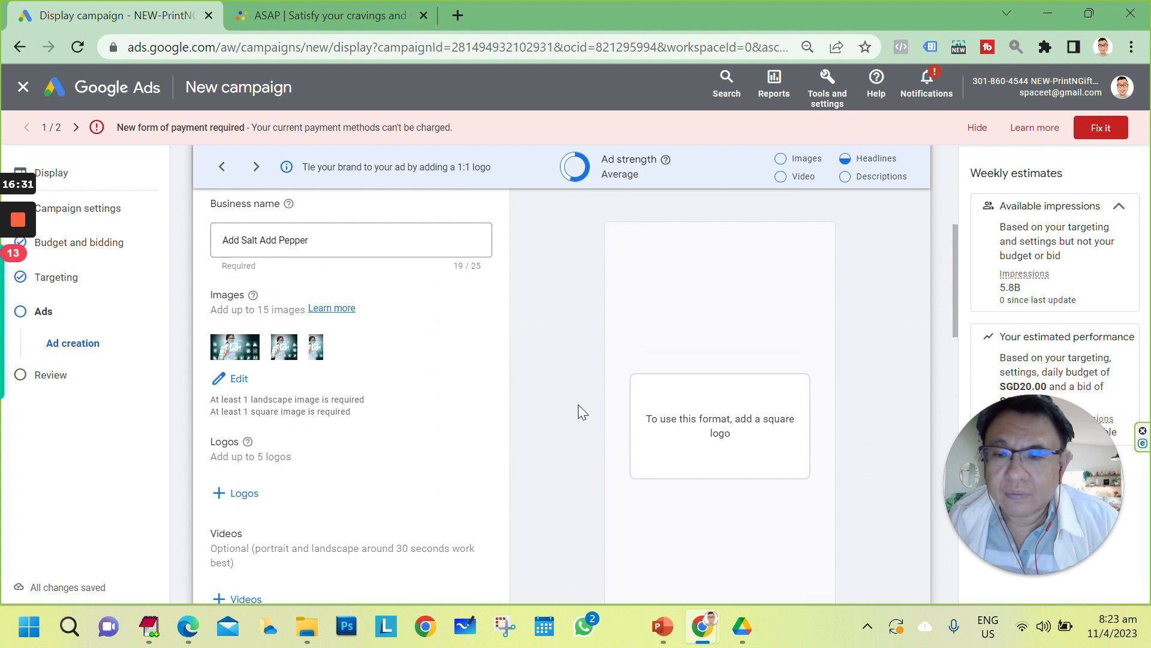
{"action": "scroll", "coordinate": [424, 419], "scroll_direction": "down", "scroll_amount": 6}
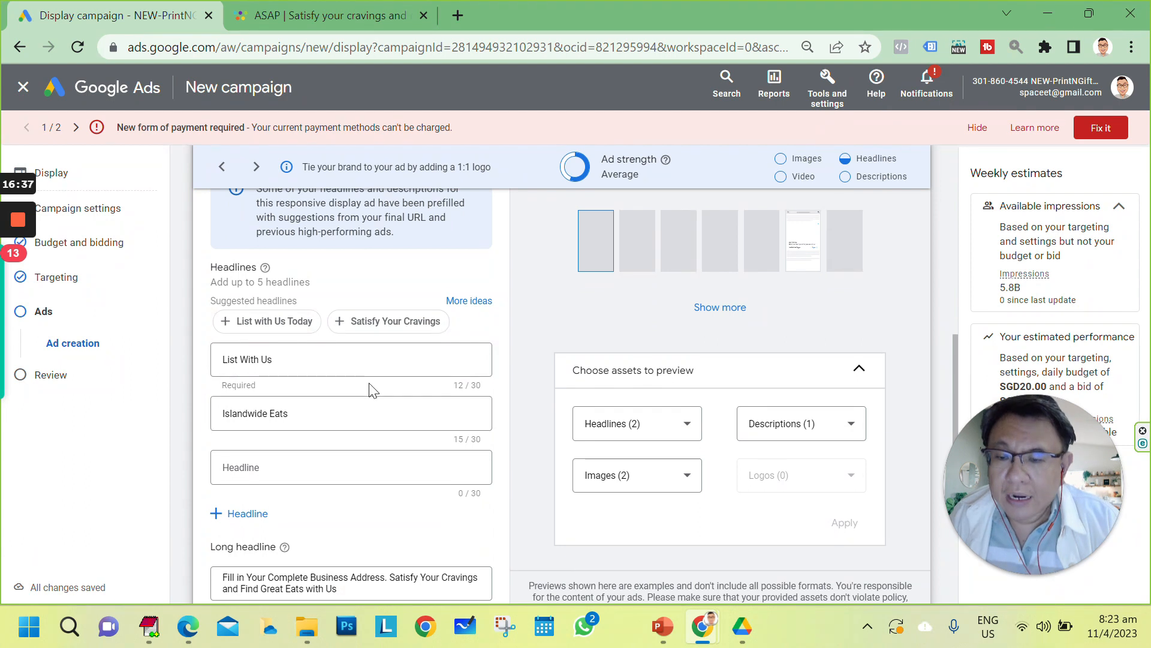
{"action": "scroll", "coordinate": [370, 391], "scroll_direction": "down", "scroll_amount": 3}
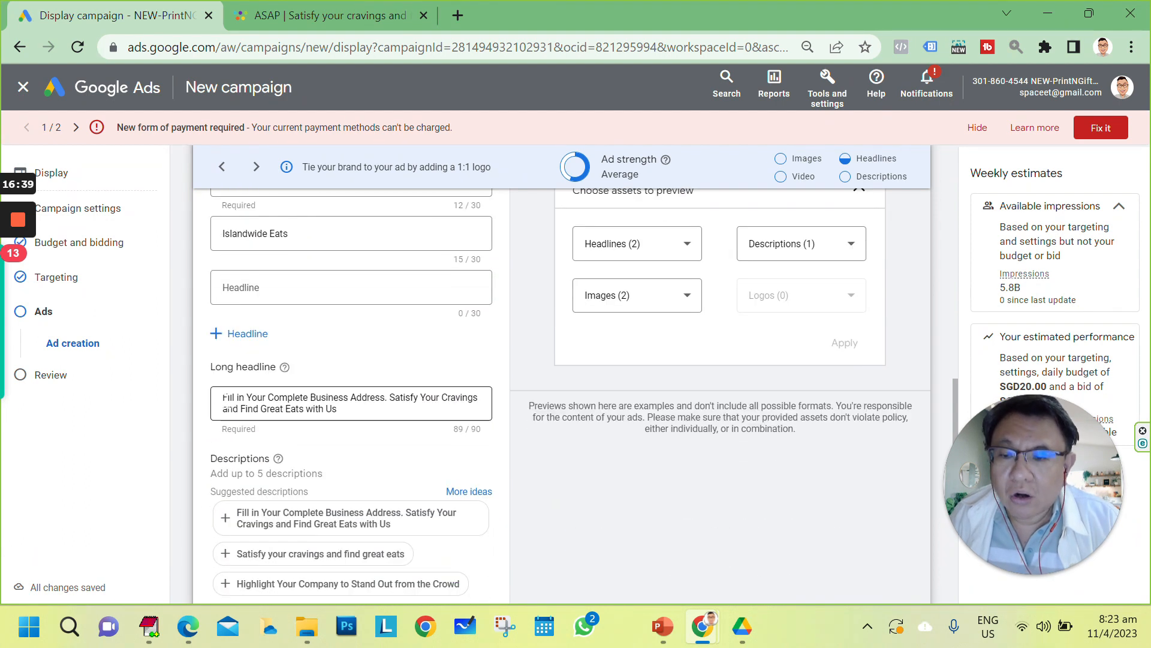
{"action": "left_click_drag", "start_coordinate": [223, 398], "coordinate": [386, 420]}
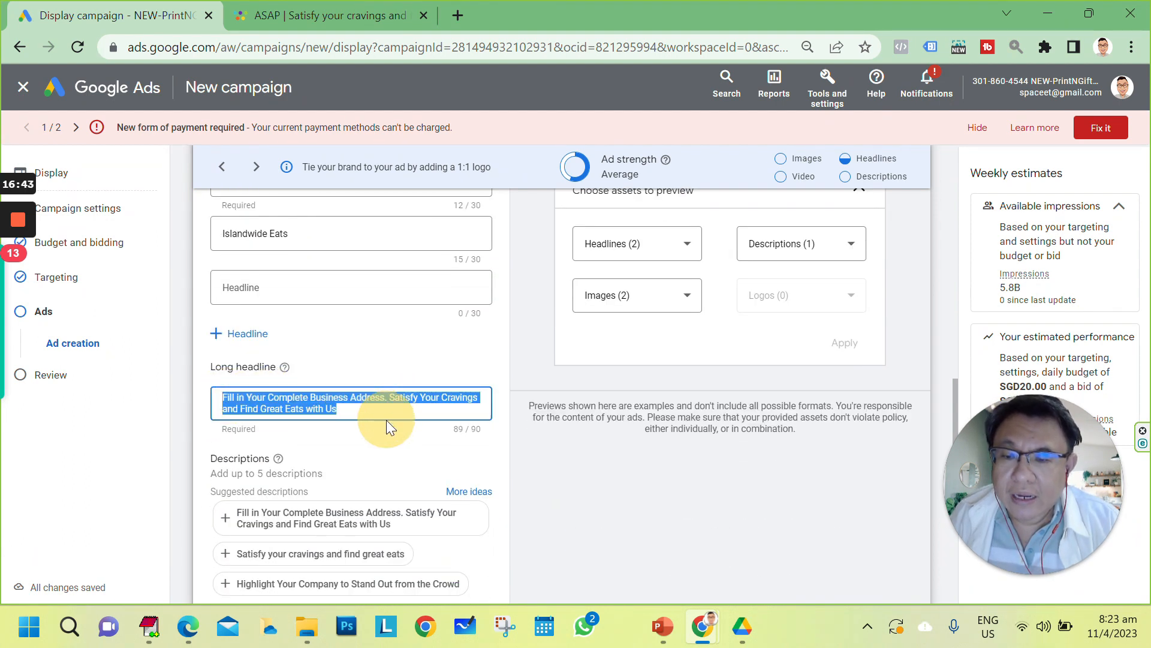
- Add the suggested descriptions "Highlight Your Company to Stand Out from the Crowd" and "We Empower Local Businesses to Stay Relevant, Adapt to Emerging Opportunities & Threats"
{"action": "scroll", "coordinate": [487, 425], "scroll_direction": "down", "scroll_amount": 3}
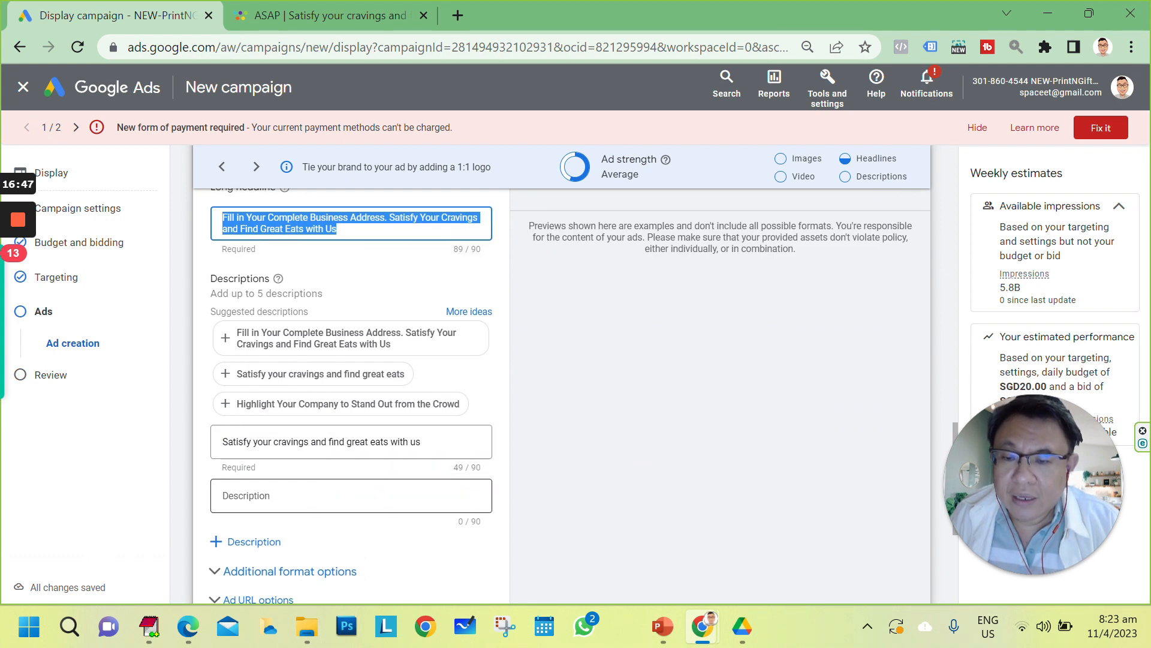
{"action": "left_click", "coordinate": [312, 496]}
{"action": "left_click", "coordinate": [228, 408]}
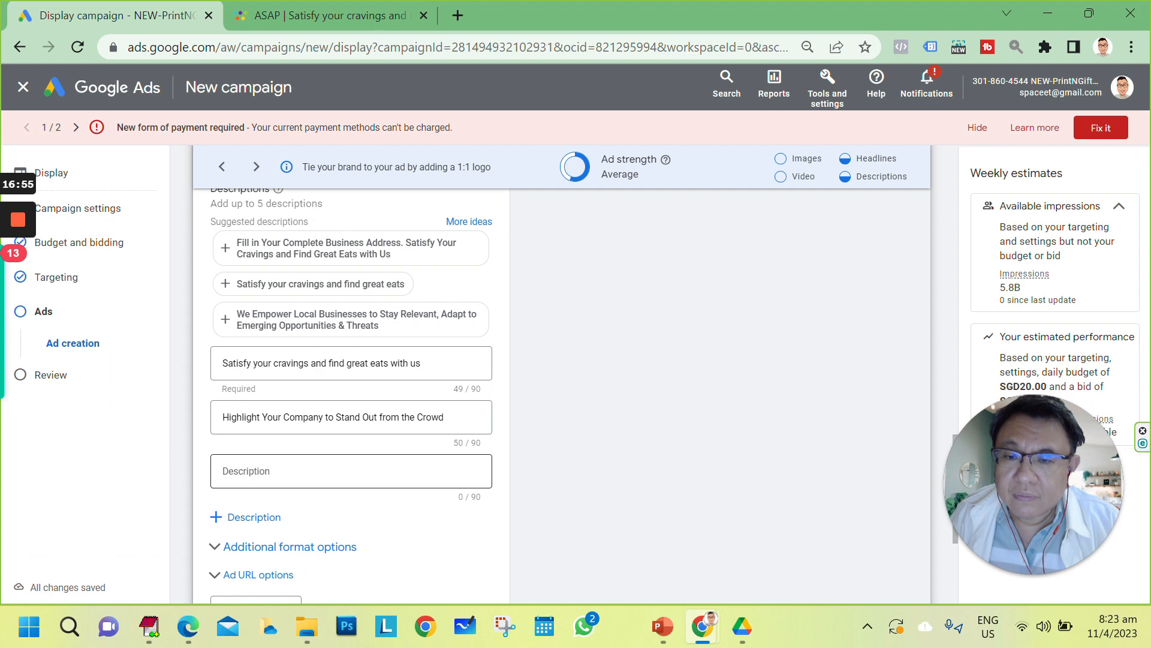
{"action": "left_click", "coordinate": [351, 470]}
{"action": "left_click", "coordinate": [426, 587]}
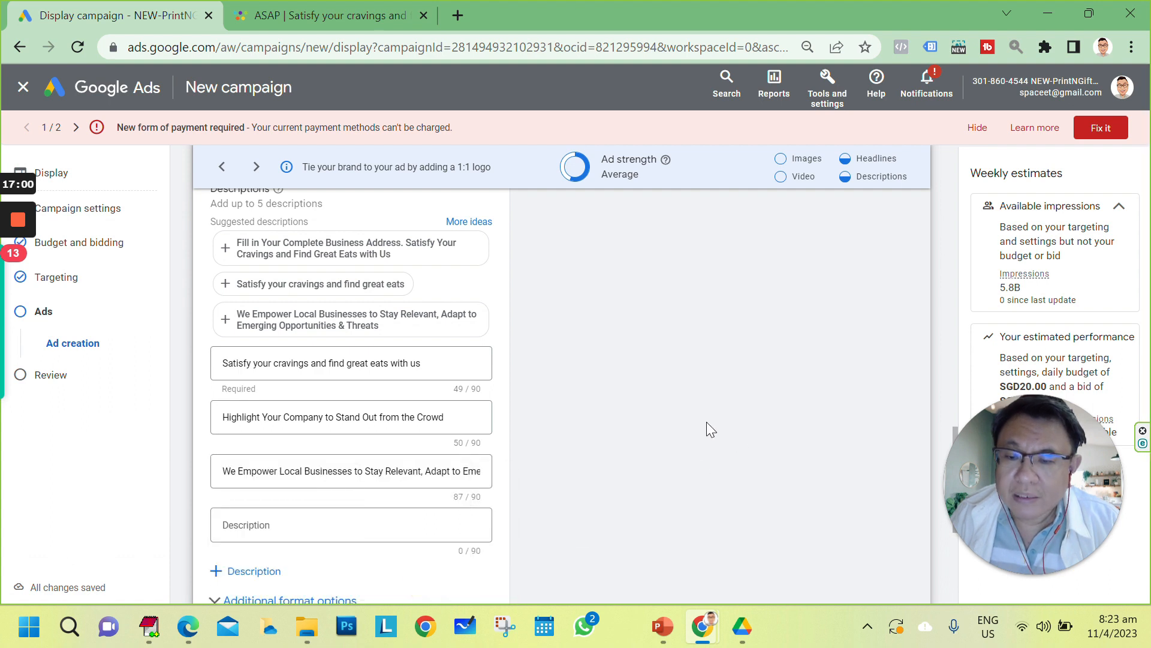
- Check the completed ad assets and preview without adding a logo or video, and continue to the campaign review
{"action": "scroll", "coordinate": [705, 421], "scroll_direction": "down", "scroll_amount": 3}
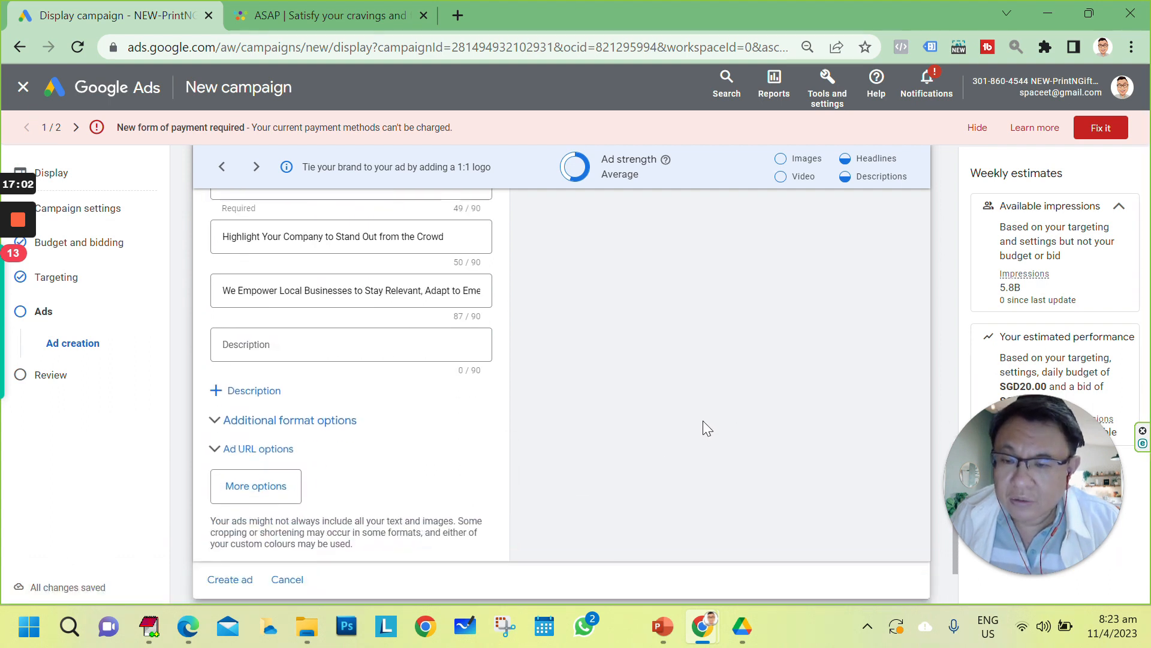
{"action": "scroll", "coordinate": [704, 425], "scroll_direction": "down", "scroll_amount": 2}
{"action": "scroll", "coordinate": [704, 424], "scroll_direction": "up", "scroll_amount": 10}
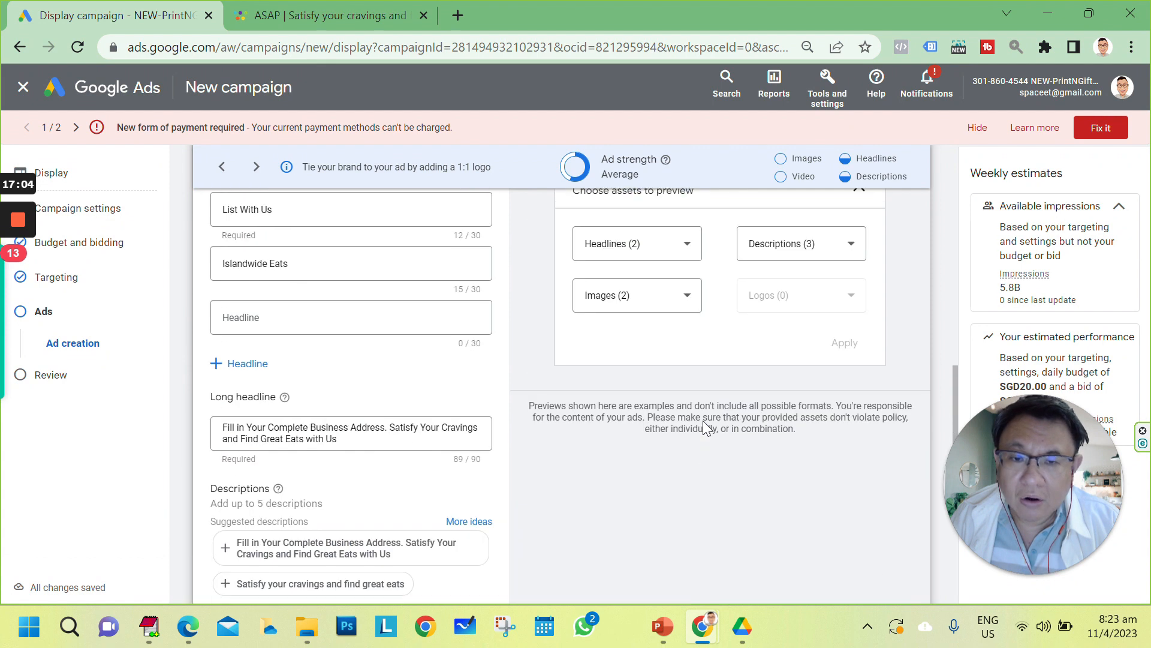
{"action": "scroll", "coordinate": [703, 420], "scroll_direction": "up", "scroll_amount": 4}
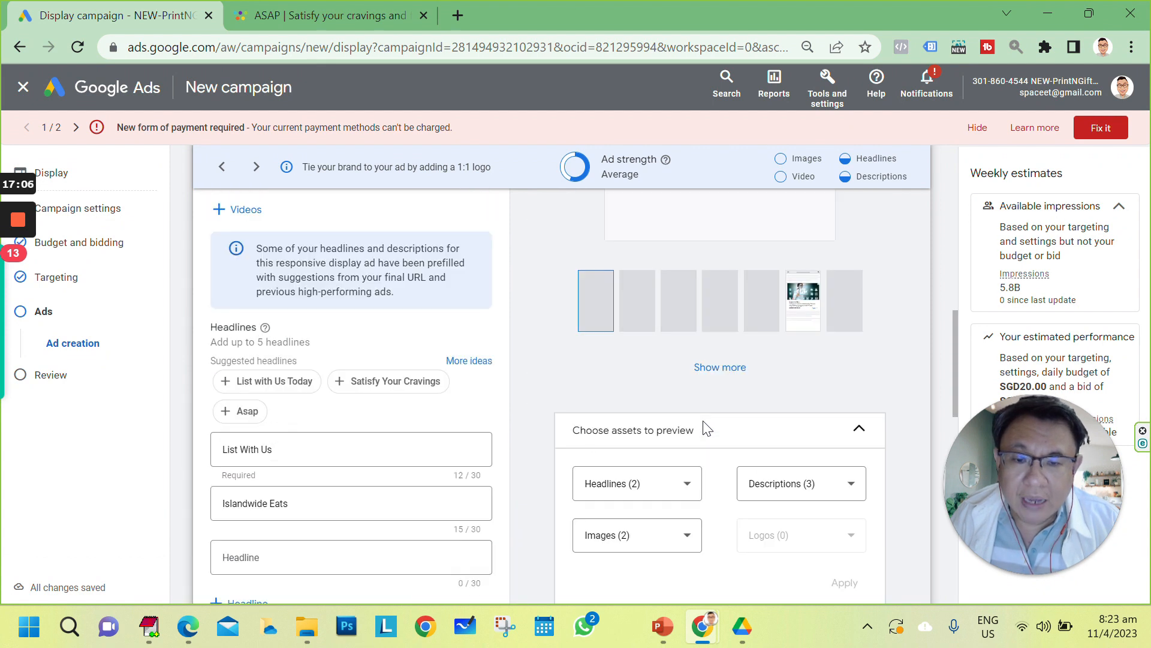
{"action": "scroll", "coordinate": [743, 393], "scroll_direction": "up", "scroll_amount": 4}
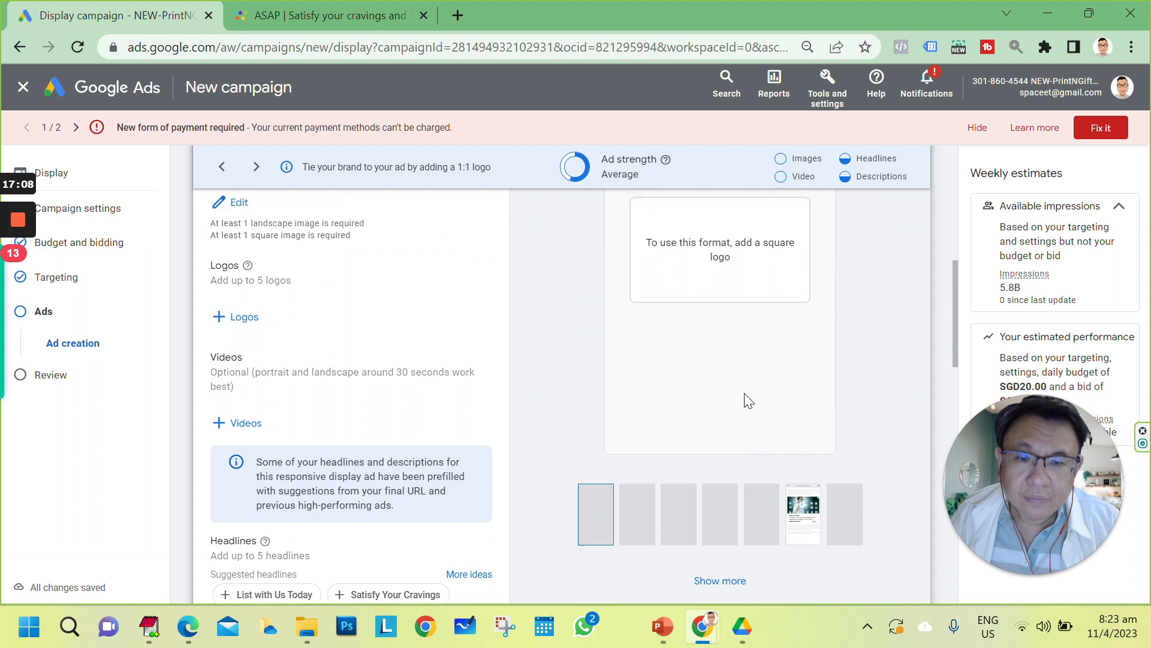
{"action": "scroll", "coordinate": [744, 394], "scroll_direction": "down", "scroll_amount": 15}
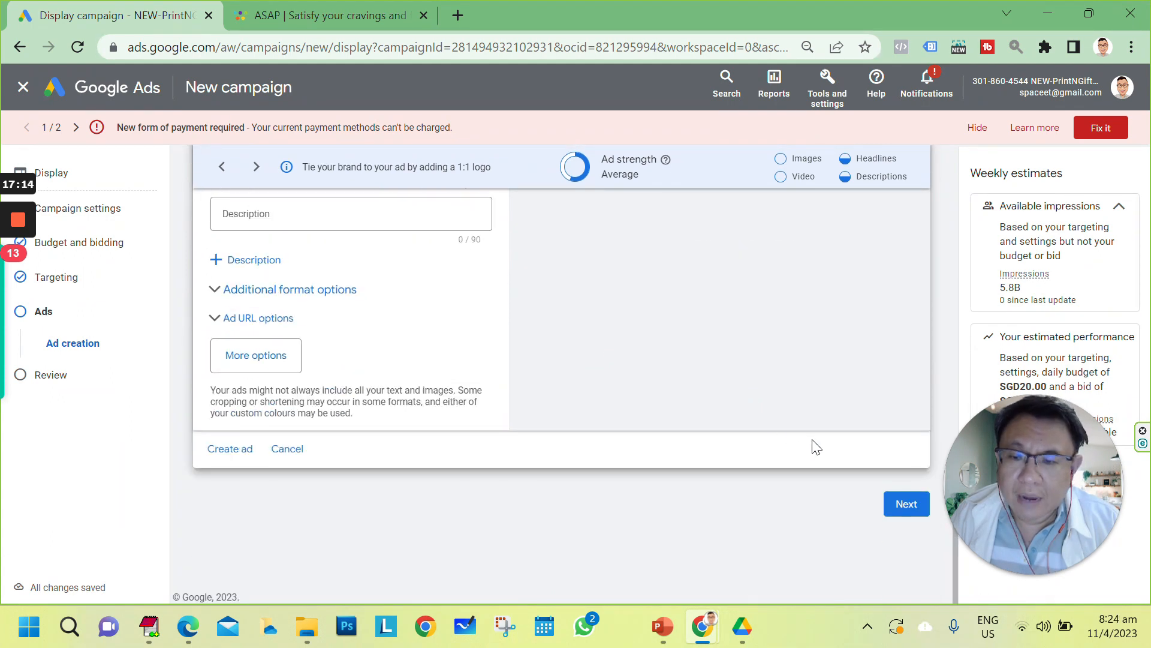
{"action": "left_click", "coordinate": [907, 505]}
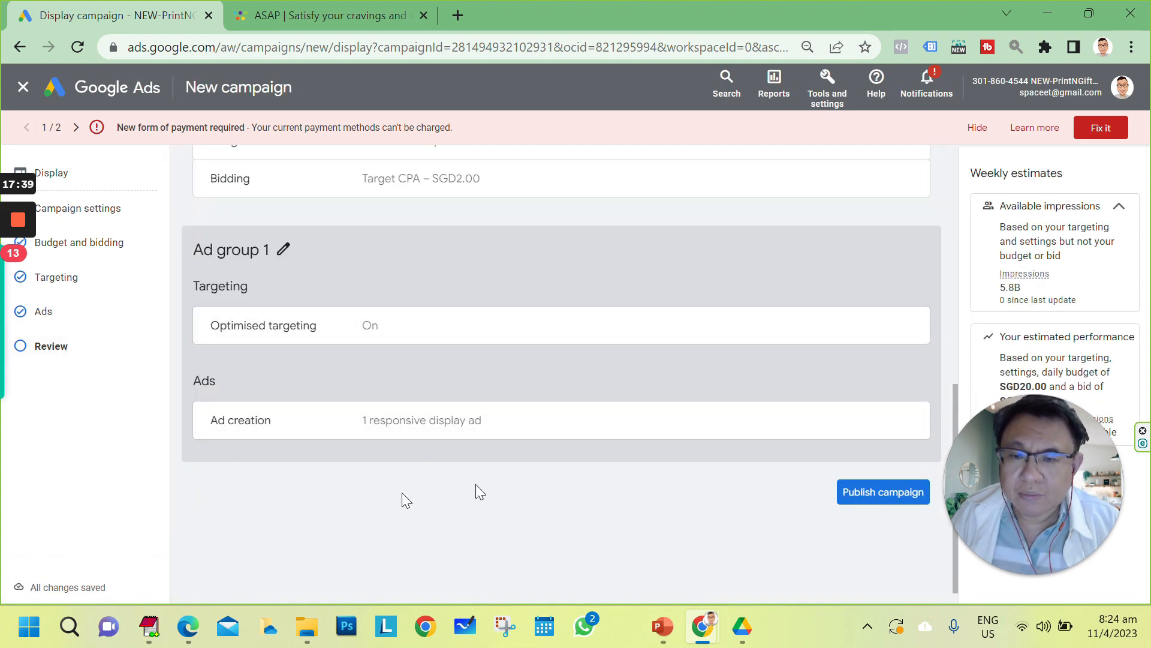
- Check the campaign summary's locations, budget, bidding, targeting and ad, and publish the campaign
{"action": "scroll", "coordinate": [524, 352], "scroll_direction": "up", "scroll_amount": 3}
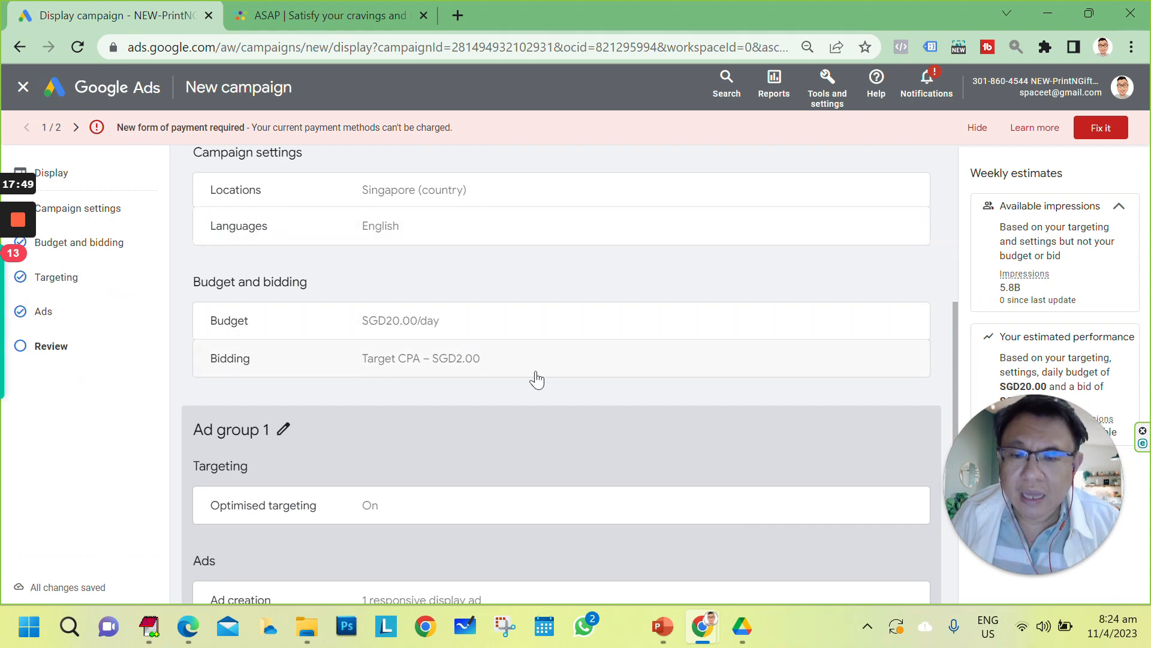
{"action": "scroll", "coordinate": [707, 313], "scroll_direction": "down", "scroll_amount": 4}
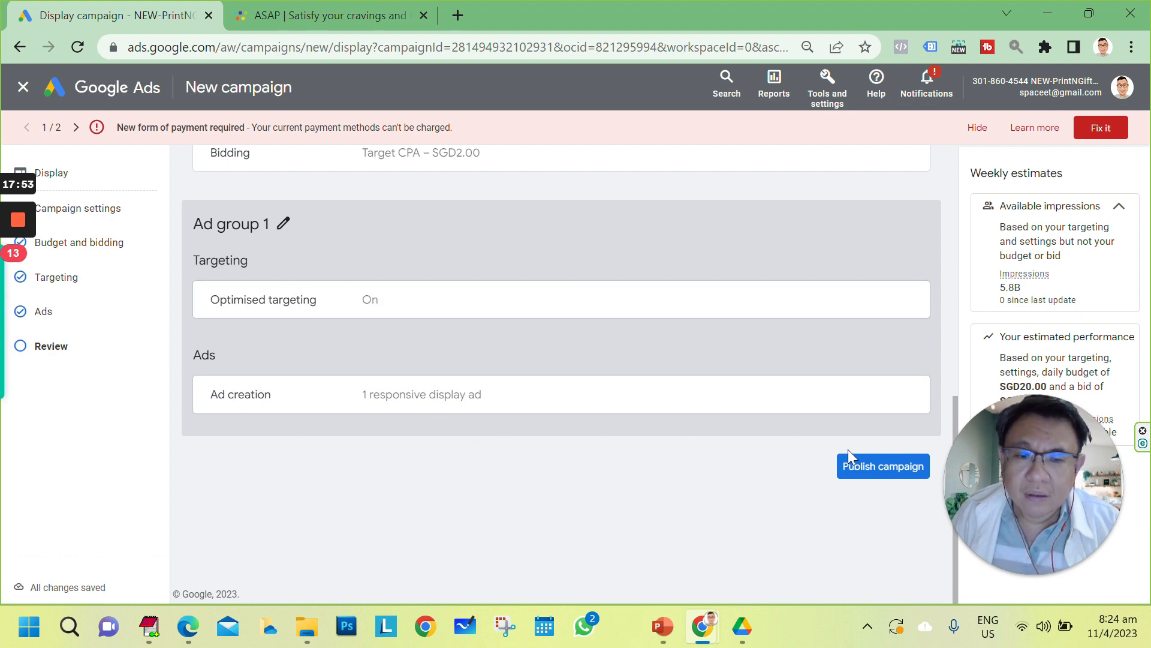
{"action": "left_click", "coordinate": [864, 468]}
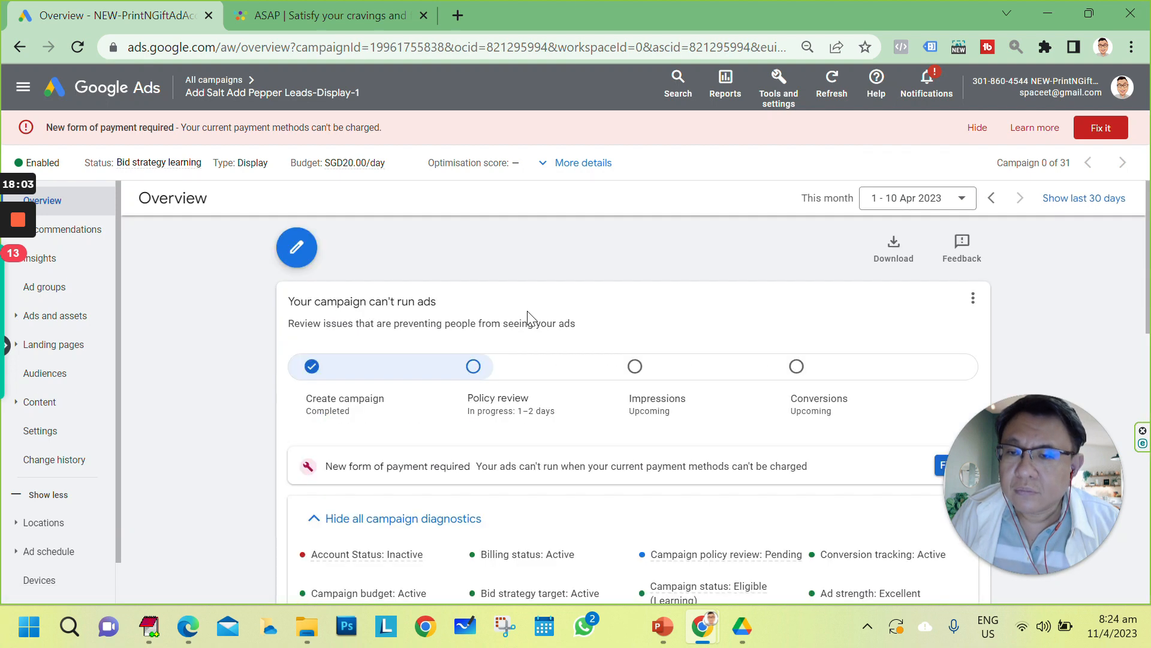
- Open the list of all campaigns and filter it to the campaign status Enabled
{"action": "left_click", "coordinate": [204, 79]}
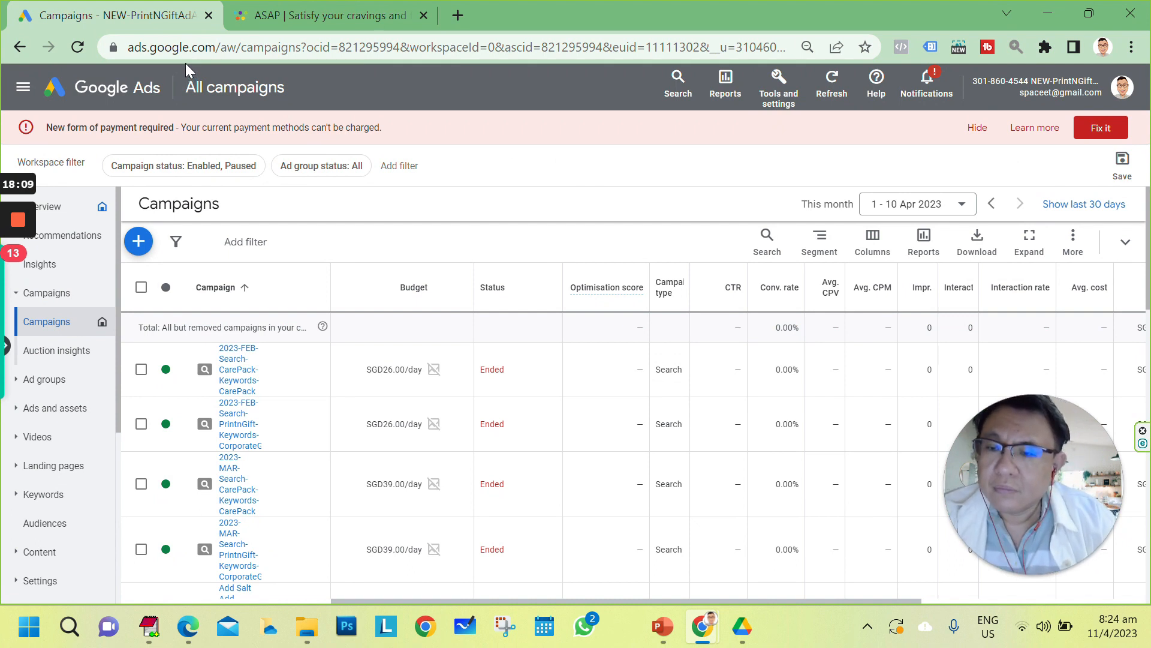
{"action": "left_click", "coordinate": [235, 168]}
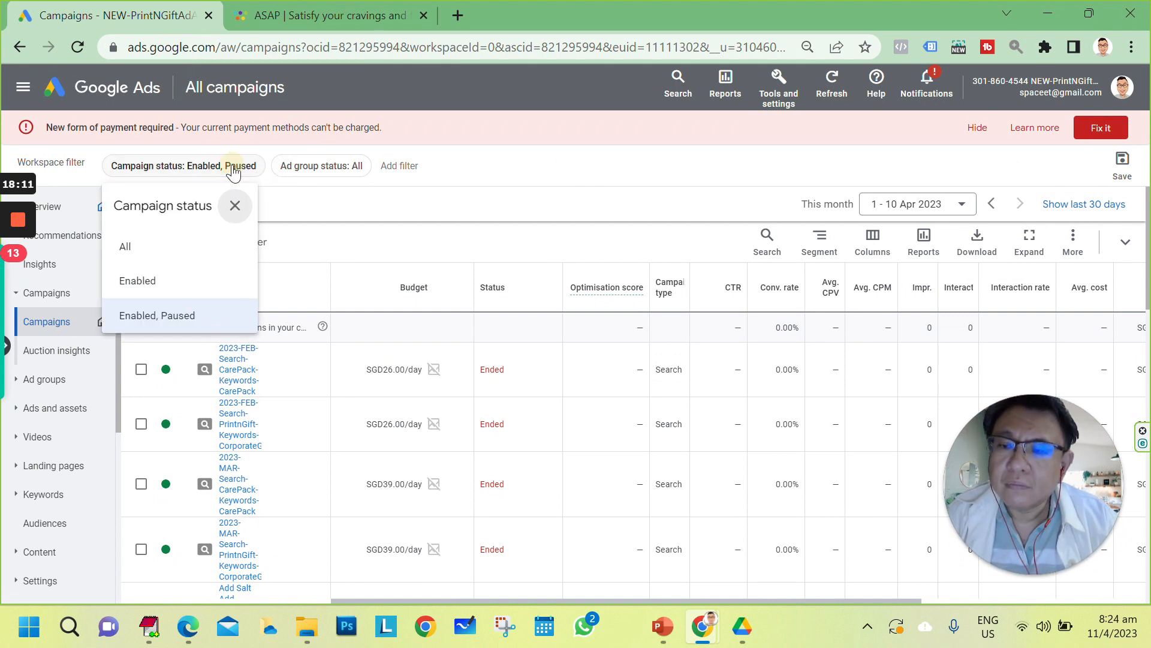
{"action": "left_click", "coordinate": [144, 280]}
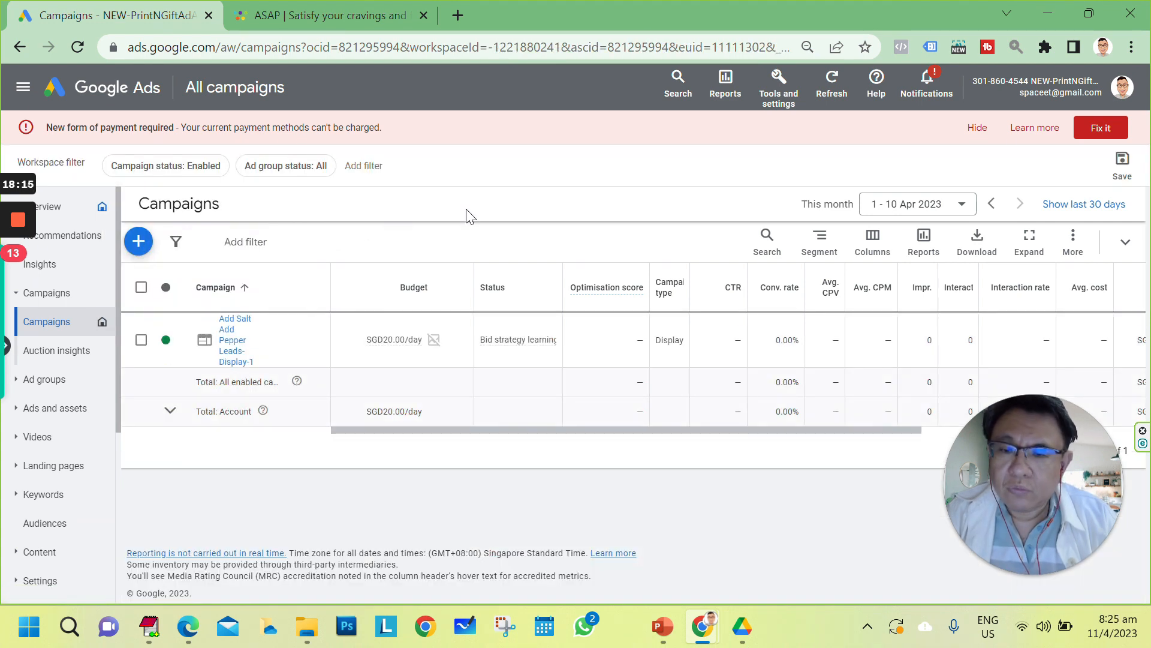
- Capture a rectangular screenshot of the campaign table's header and the Add Salt Add Pepper Leads-Display-1 row
{"action": "left_click_drag", "start_coordinate": [1050, 537], "coordinate": [445, 133]}
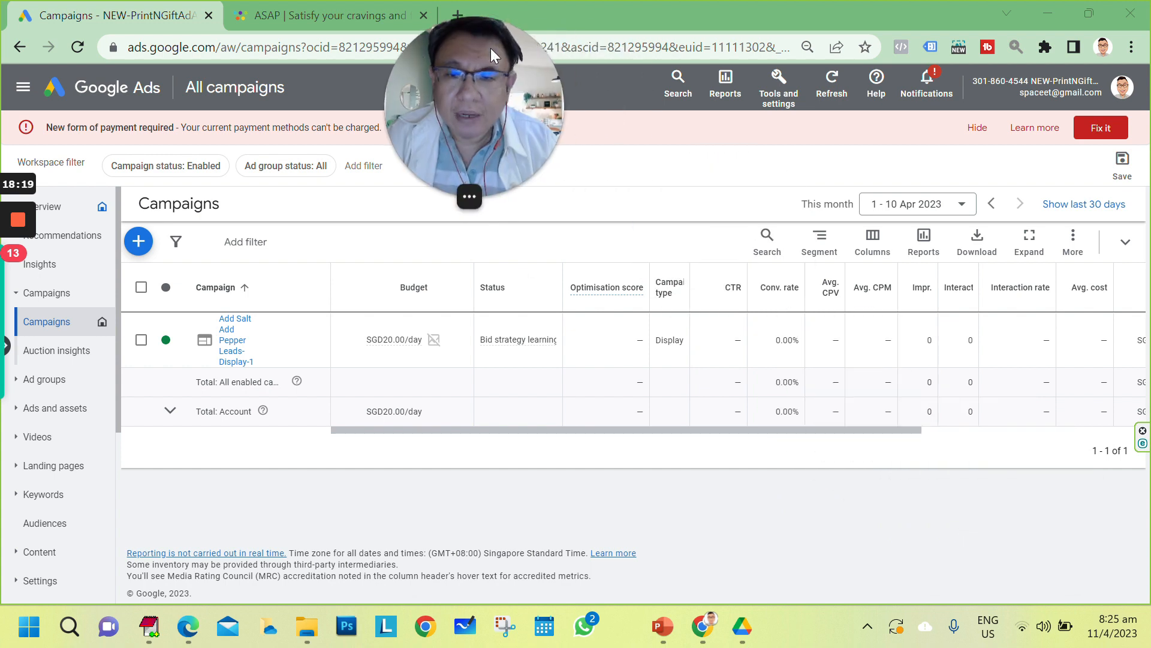
{"action": "left_click", "coordinate": [504, 626]}
{"action": "left_click", "coordinate": [408, 226]}
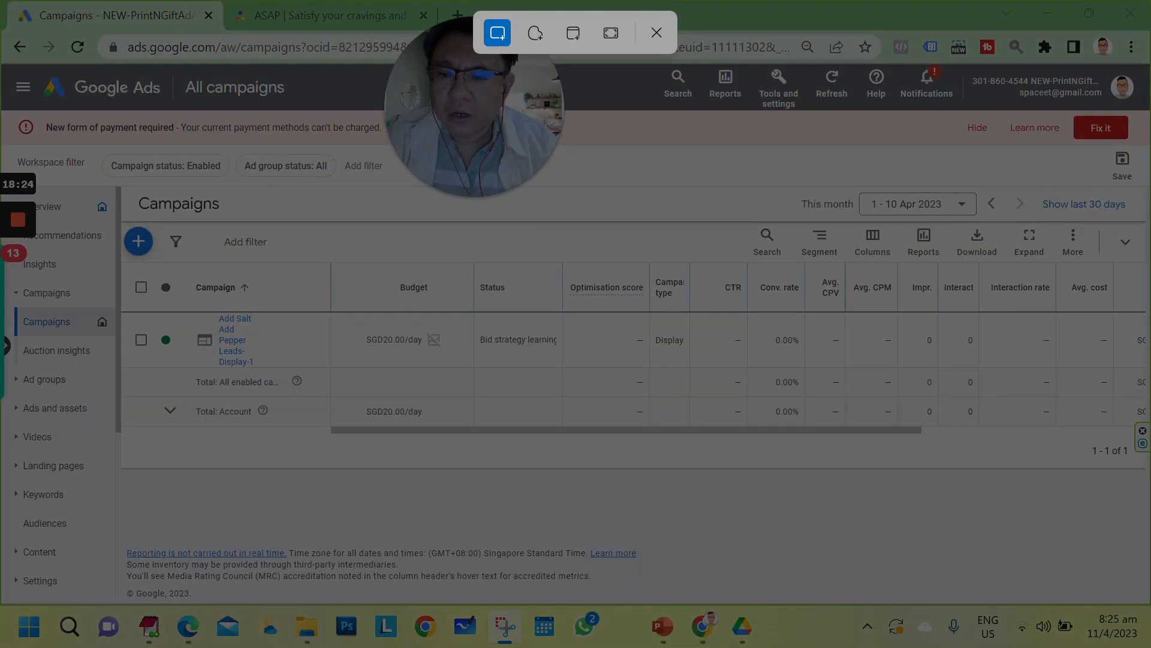
{"action": "left_click_drag", "start_coordinate": [148, 262], "coordinate": [1143, 374]}
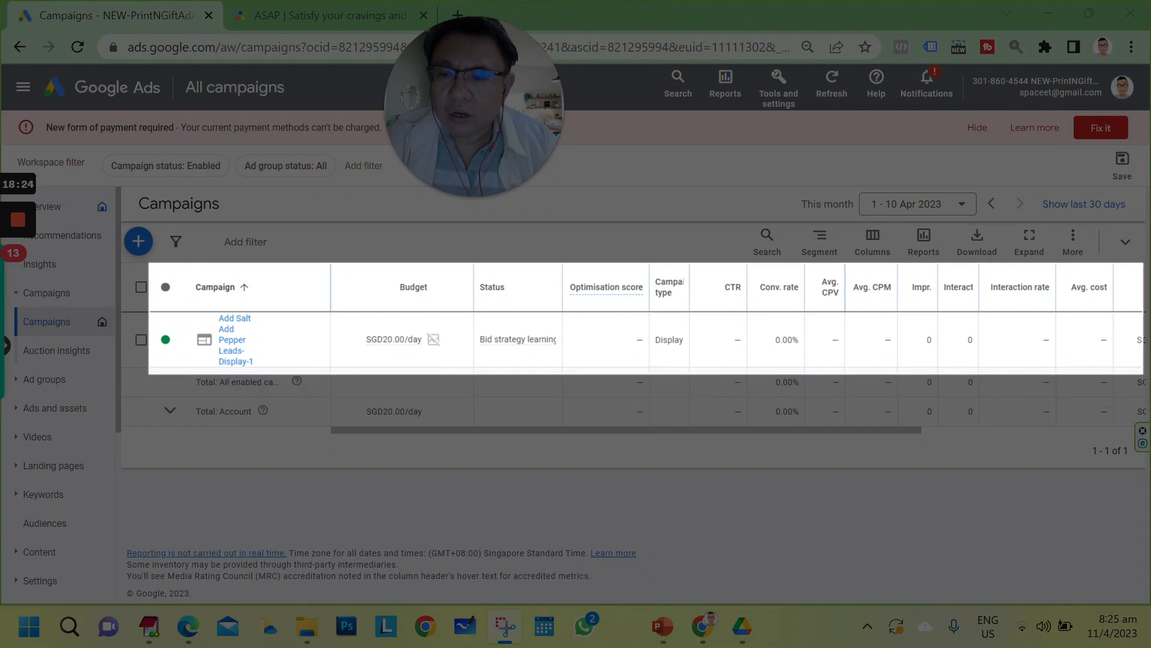
{"action": "left_click_drag", "start_coordinate": [1143, 373], "coordinate": [1142, 373]}
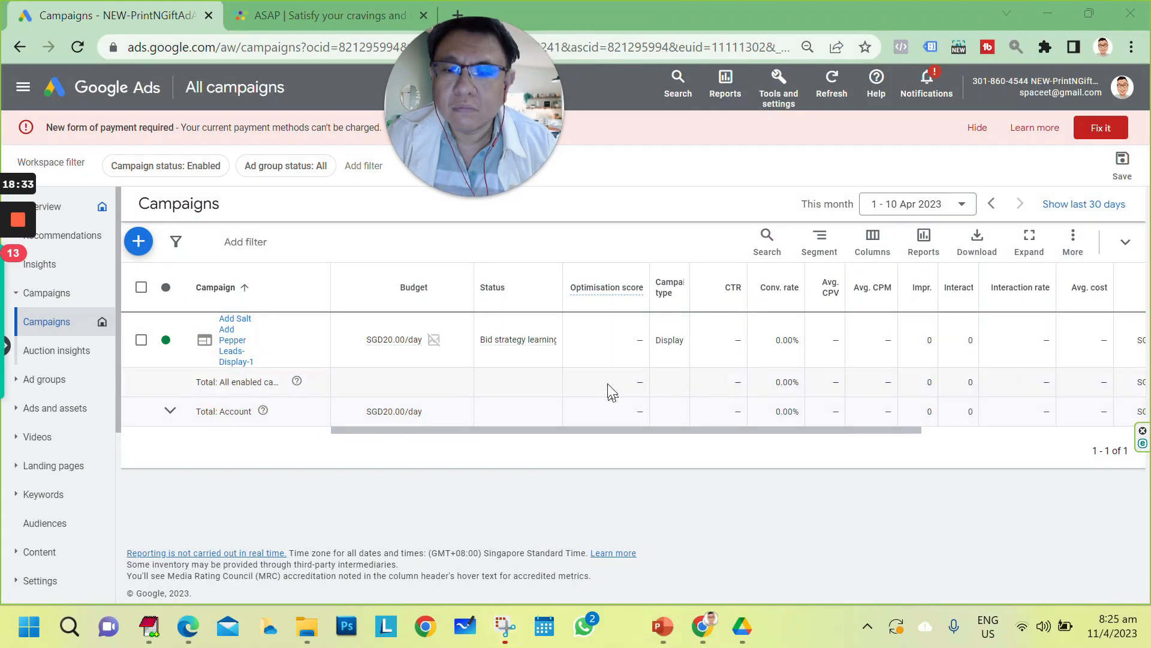
- In Snipping Tool, underline the campaign name and the SGD20.00/day budget in red on the captured table, and copy the annotated screenshot
{"action": "left_click", "coordinate": [503, 640]}
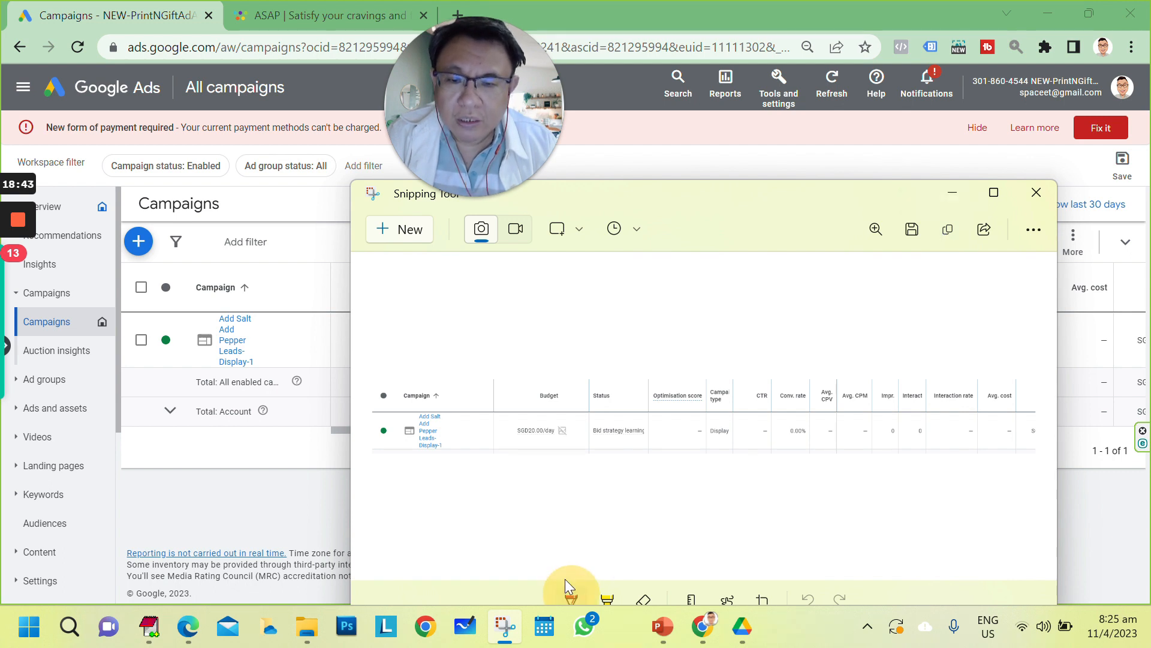
{"action": "left_click", "coordinate": [572, 595]}
{"action": "left_click", "coordinate": [791, 487]}
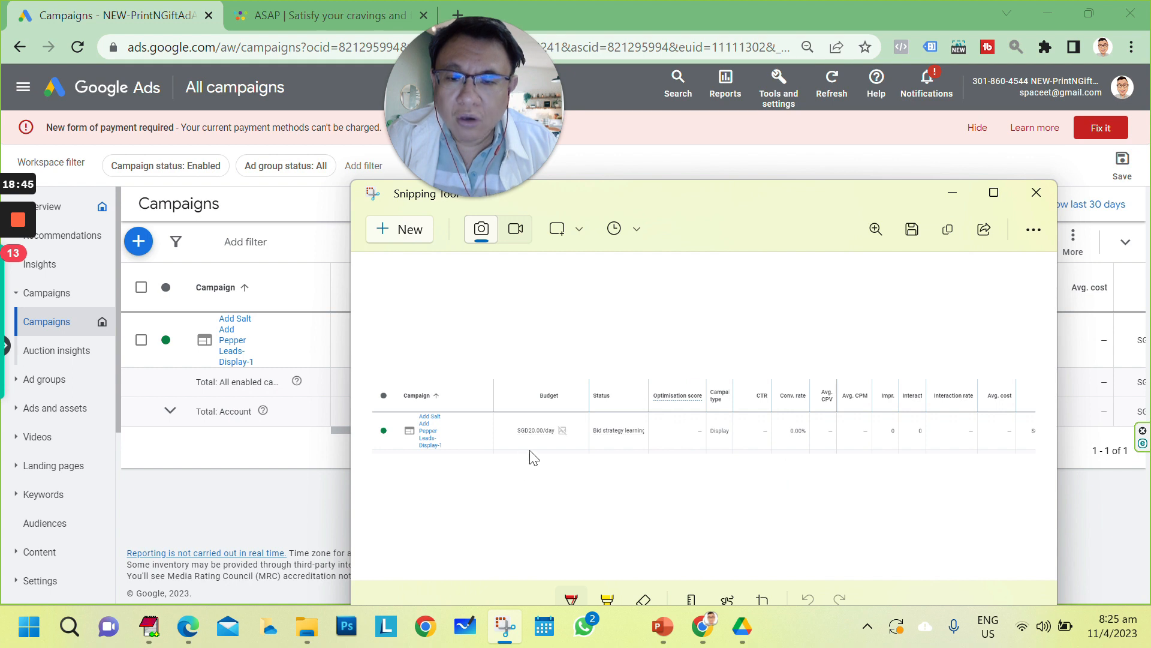
{"action": "left_click_drag", "start_coordinate": [574, 454], "coordinate": [574, 454]}
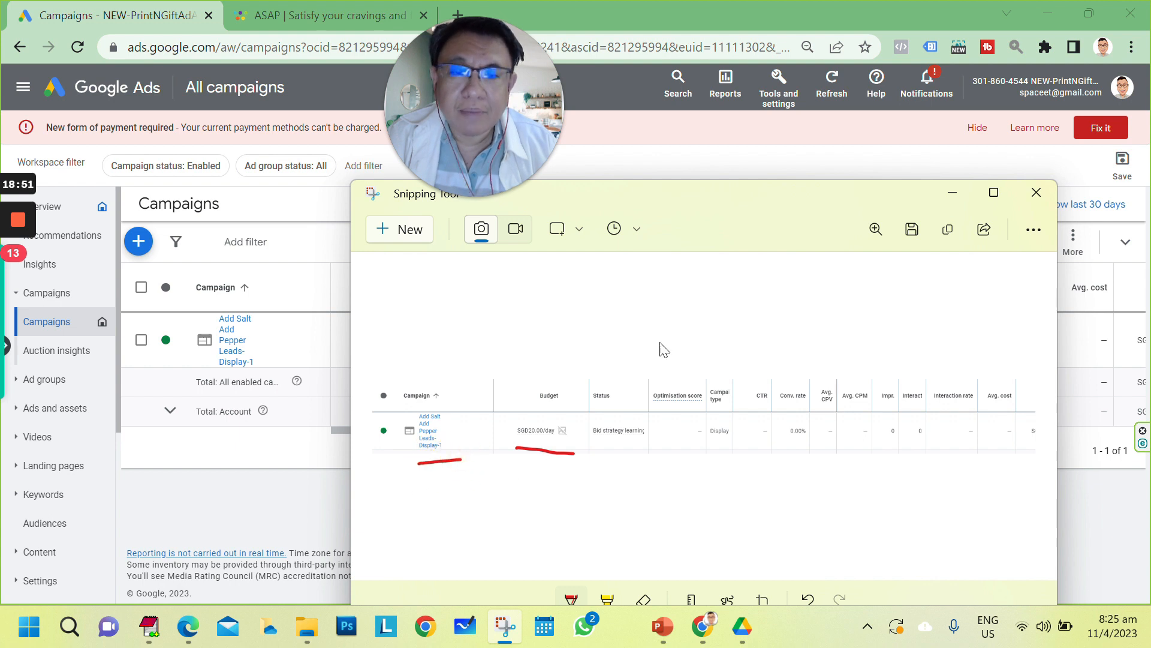
{"action": "left_click", "coordinate": [947, 231]}
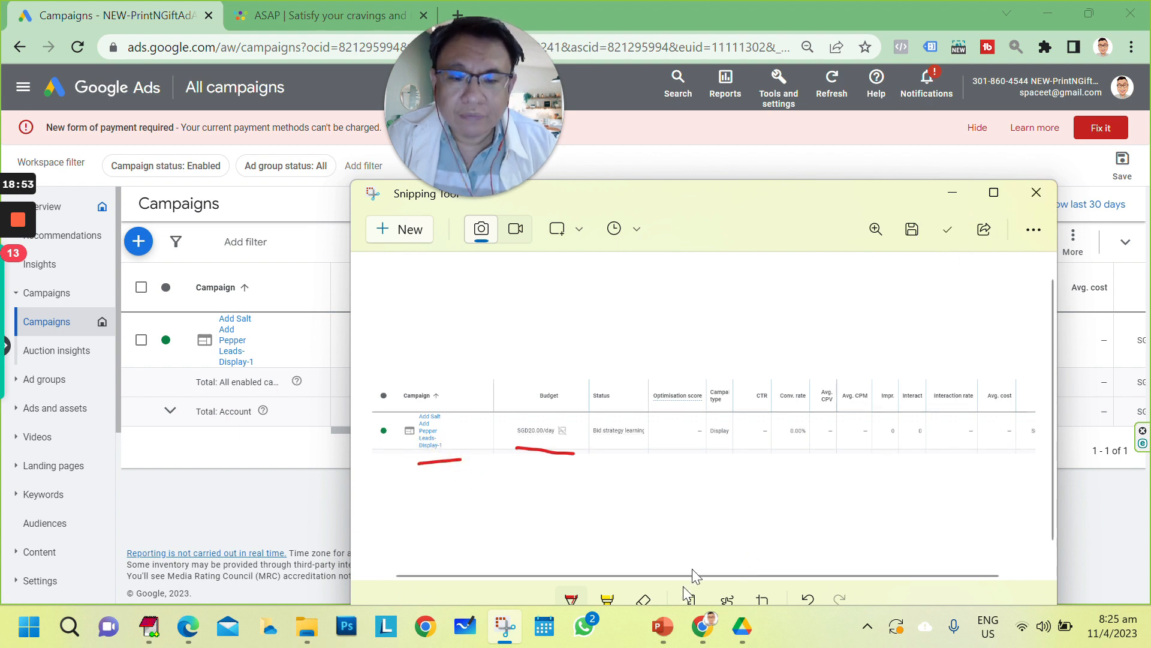
- Switch to PowerPoint and paste the annotated screenshot on slide 17, placing it below the heading "Screenshot of the Google Display ads in Google Campaign"
{"action": "mouse_move", "coordinate": [662, 626]}
{"action": "left_click", "coordinate": [750, 541]}
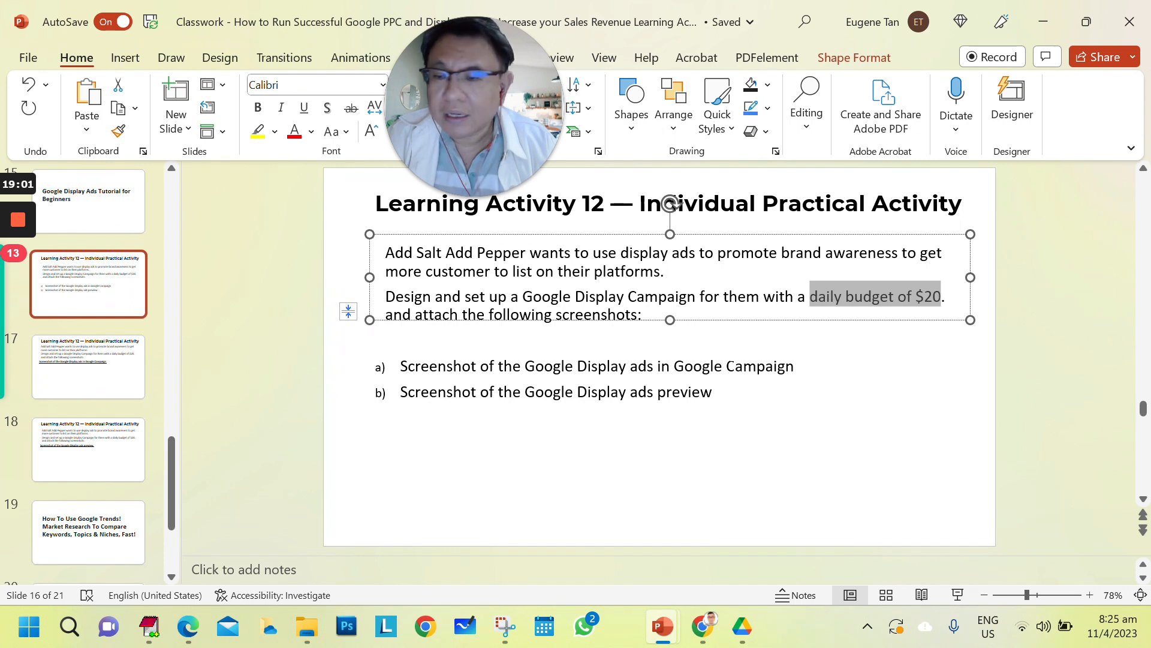
{"action": "left_click", "coordinate": [110, 383]}
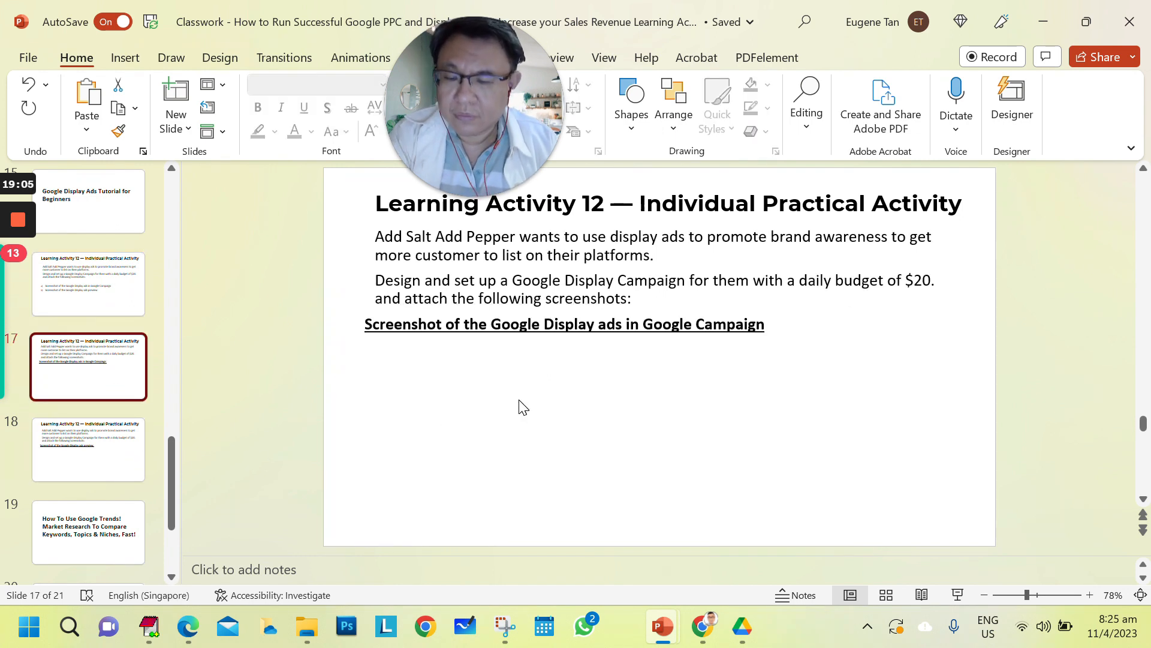
{"action": "key", "text": "ctrl+v"}
{"action": "left_click_drag", "start_coordinate": [527, 354], "coordinate": [528, 394]}
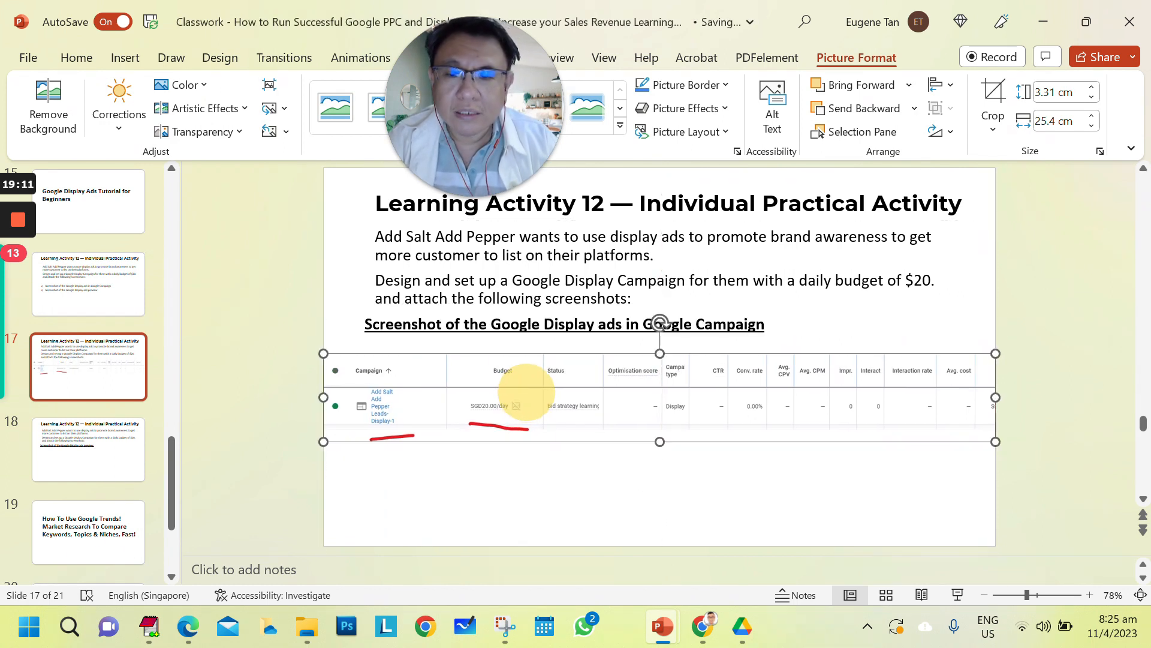
- View slide 17 as a full-screen slide show to check the pasted campaign screenshot, and return to editing
{"action": "left_click", "coordinate": [958, 594]}
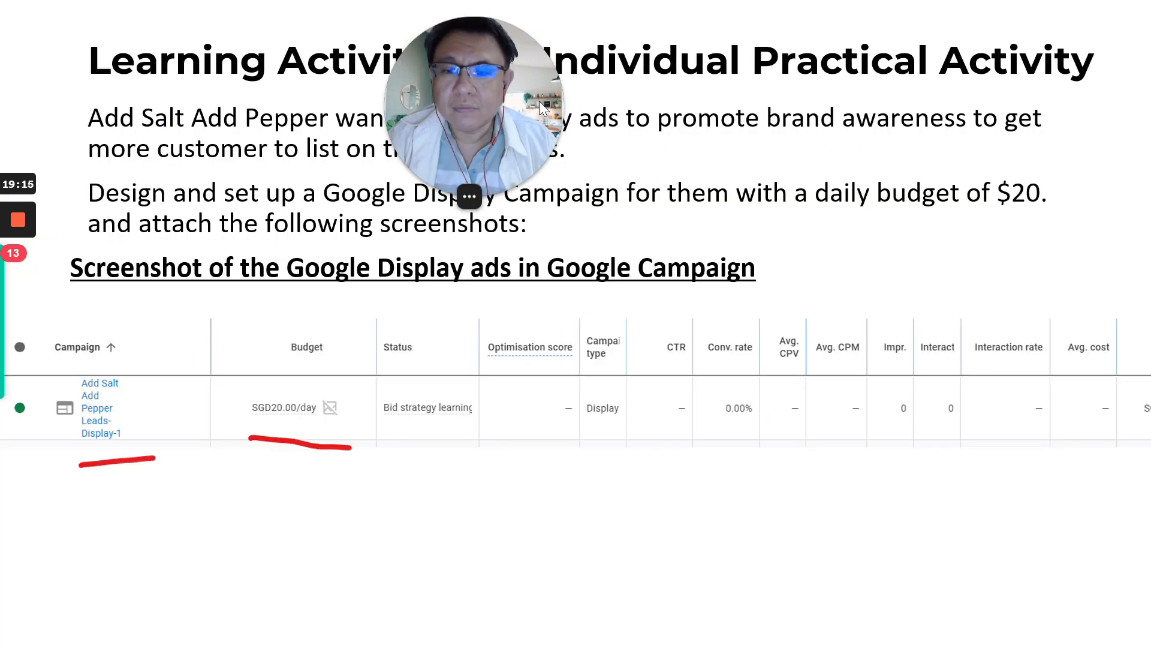
{"action": "left_click_drag", "start_coordinate": [570, 95], "coordinate": [789, 224]}
{"action": "left_click_drag", "start_coordinate": [737, 303], "coordinate": [1076, 576]}
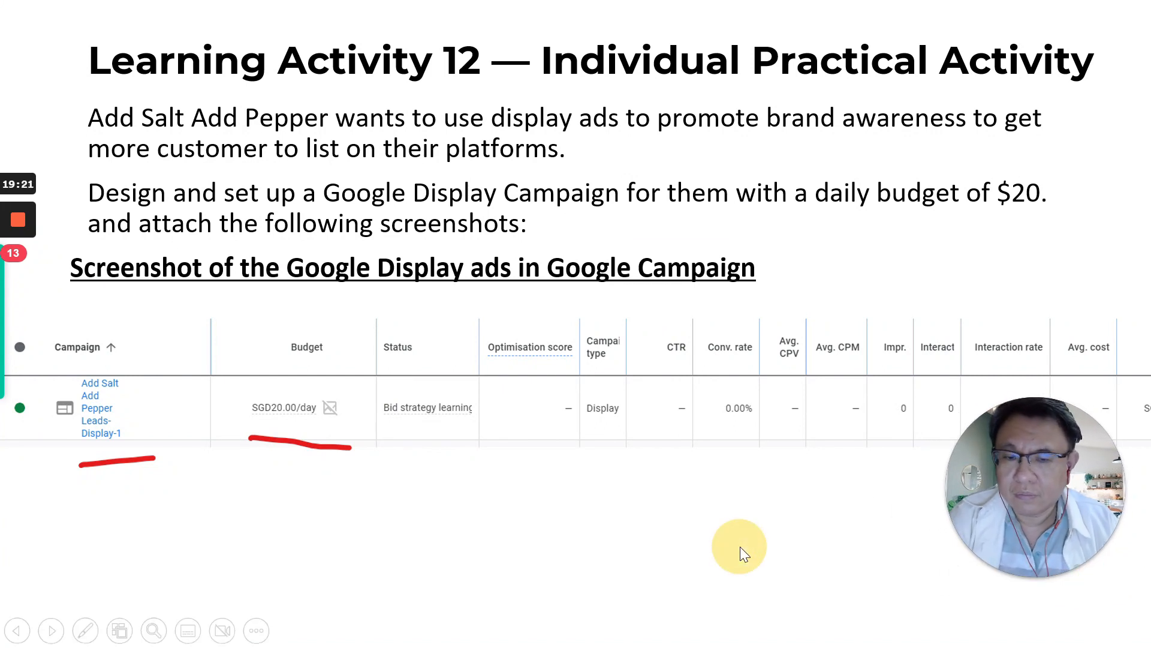
{"action": "key", "text": "Escape"}
- Go to slide 18 for the ads preview, switch back to Google Ads, and open the Add Salt Add Pepper responsive display ad's preview
{"action": "left_click", "coordinate": [73, 469]}
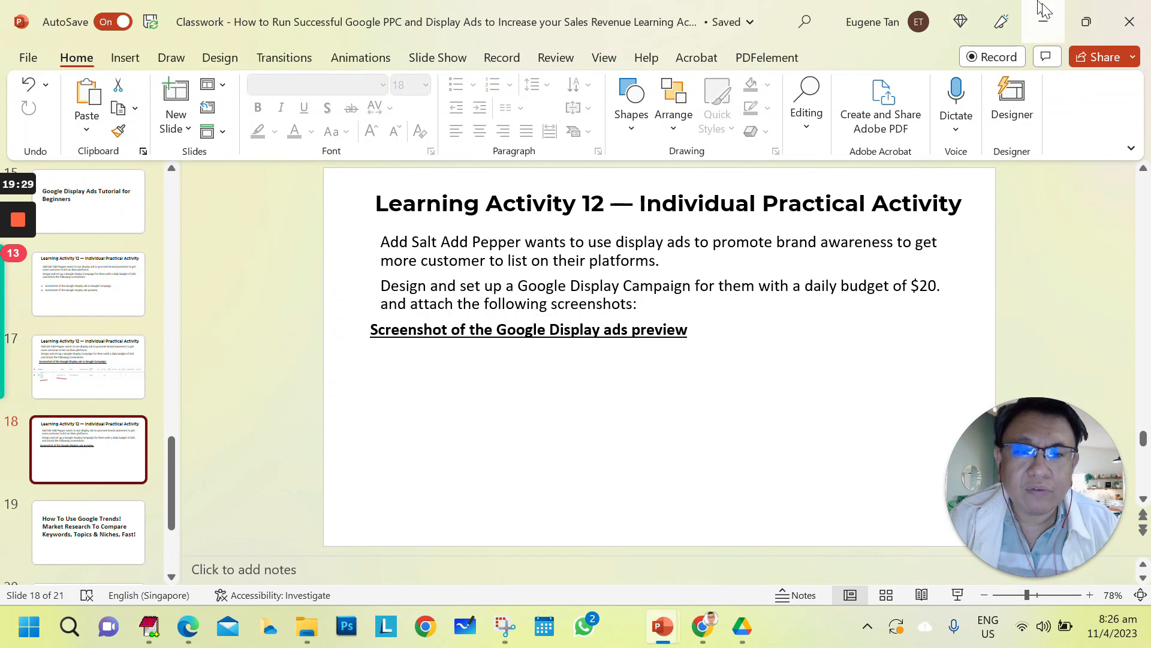
{"action": "left_click", "coordinate": [1048, 22]}
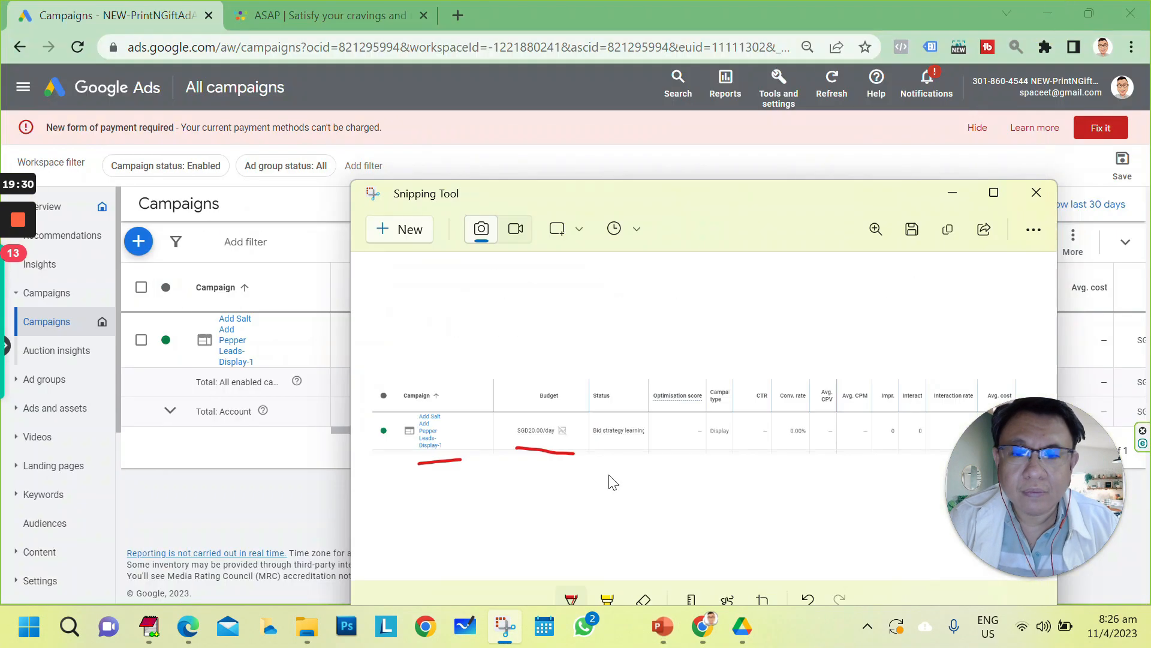
{"action": "left_click", "coordinate": [246, 498]}
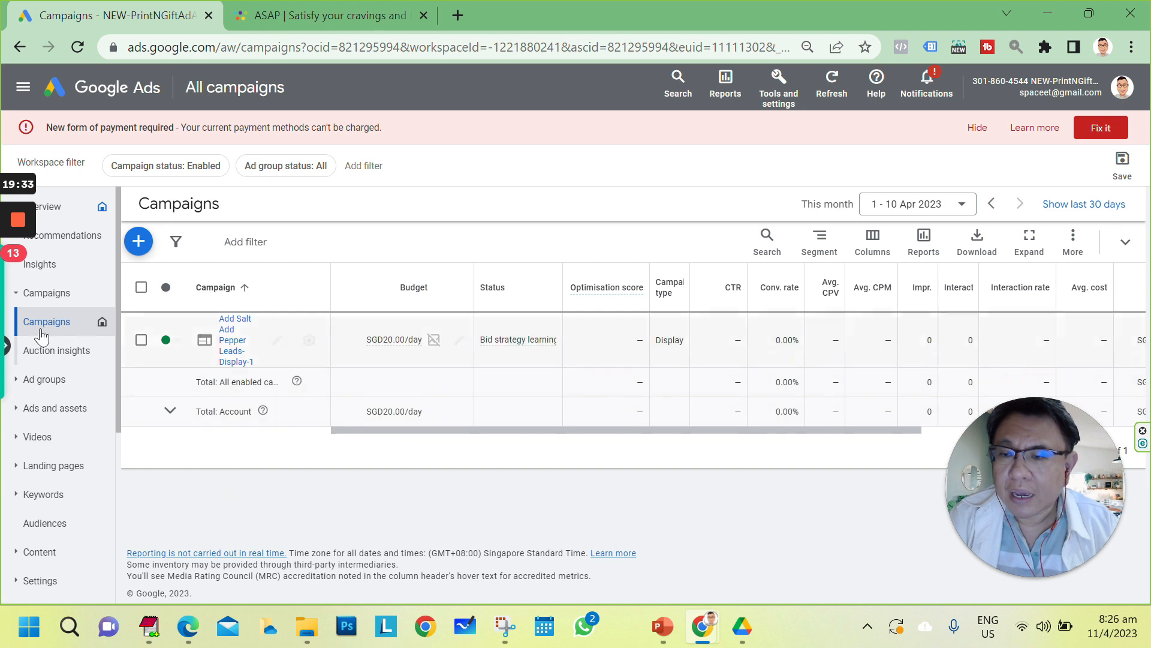
{"action": "left_click", "coordinate": [80, 414]}
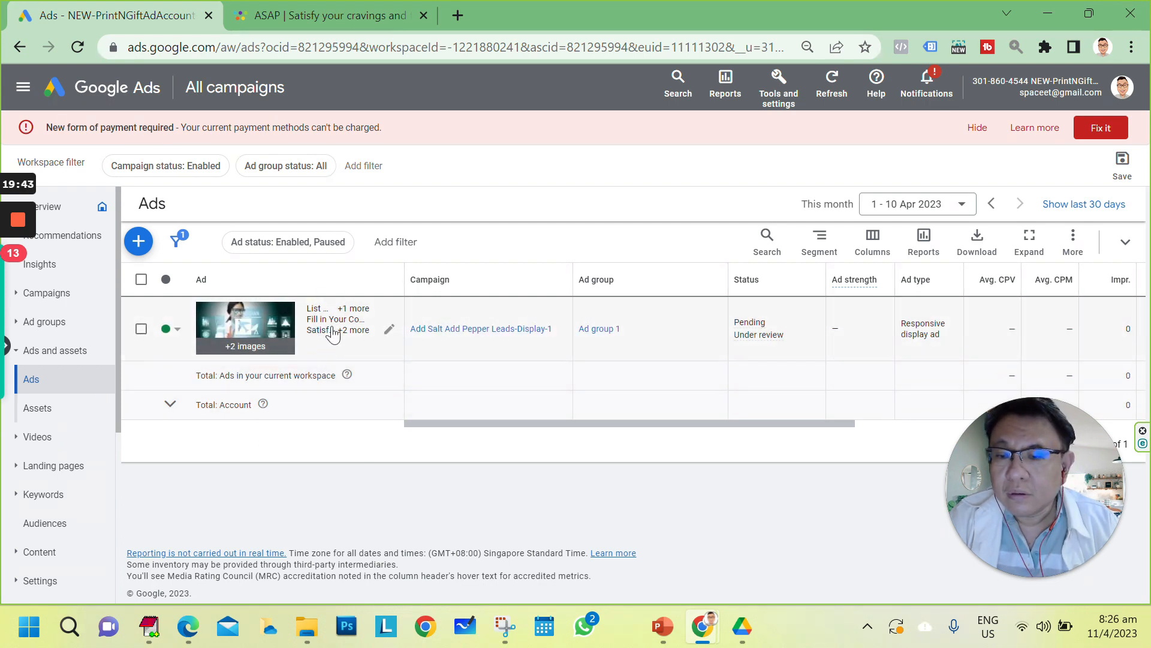
{"action": "left_click", "coordinate": [263, 327]}
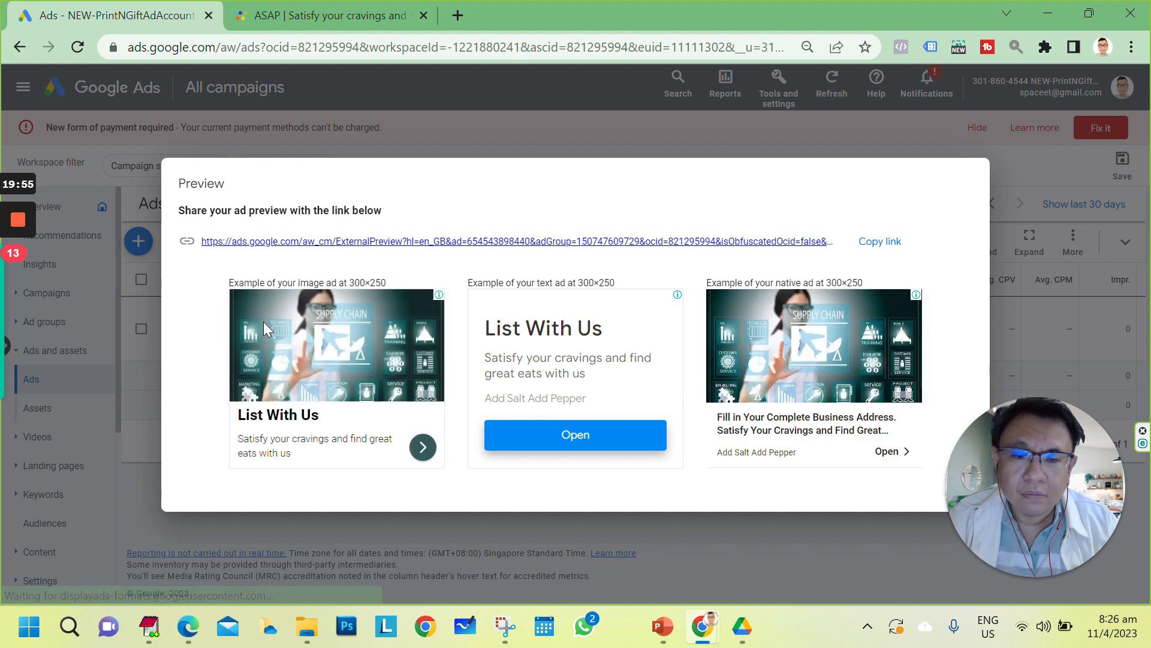
{"action": "left_click_drag", "start_coordinate": [1091, 494], "coordinate": [1096, 494]}
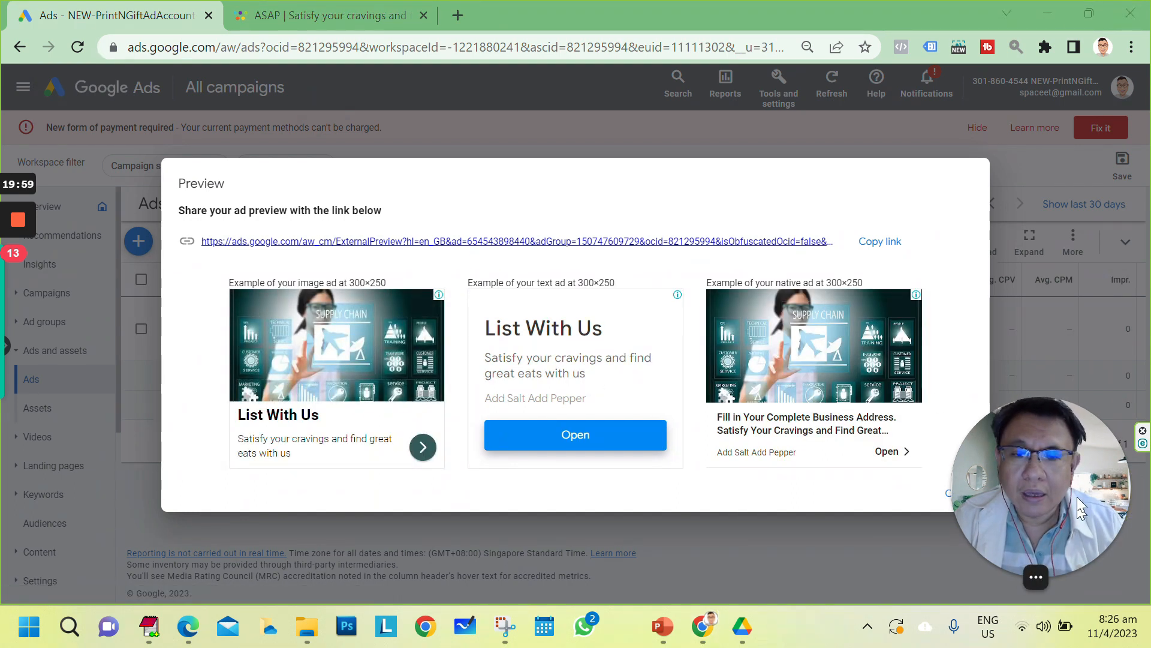
{"action": "left_click_drag", "start_coordinate": [1077, 505], "coordinate": [1086, 408]}
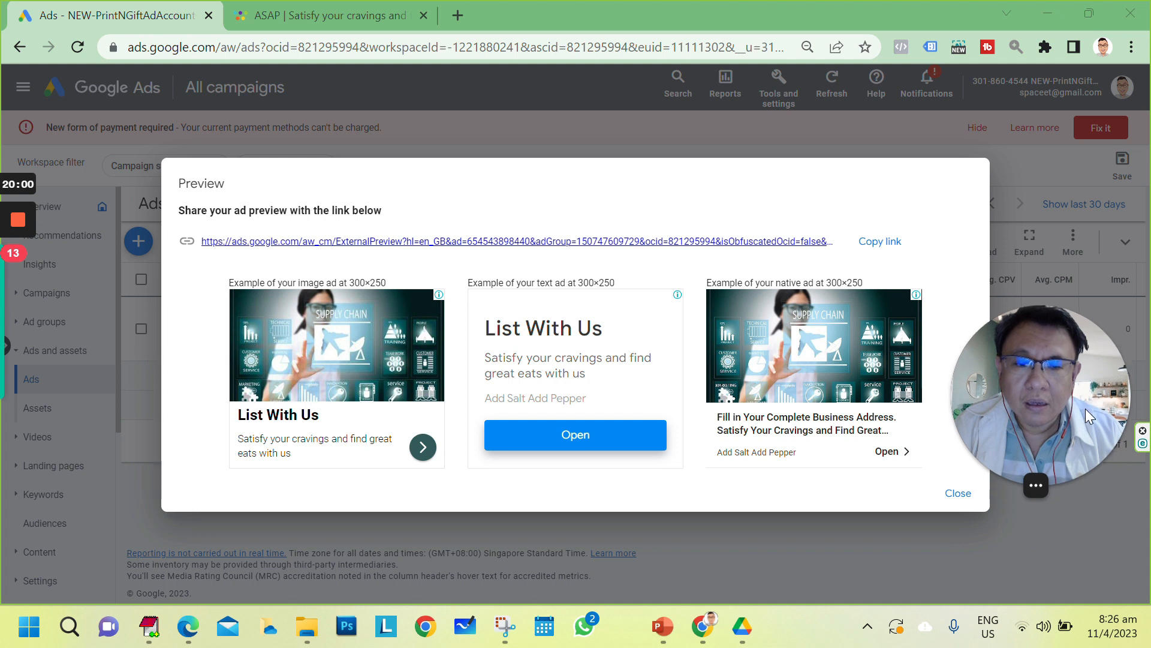
- Capture a rectangular screenshot of the ad preview with its image, text and native examples using Snipping Tool, and copy it
{"action": "left_click", "coordinate": [499, 633]}
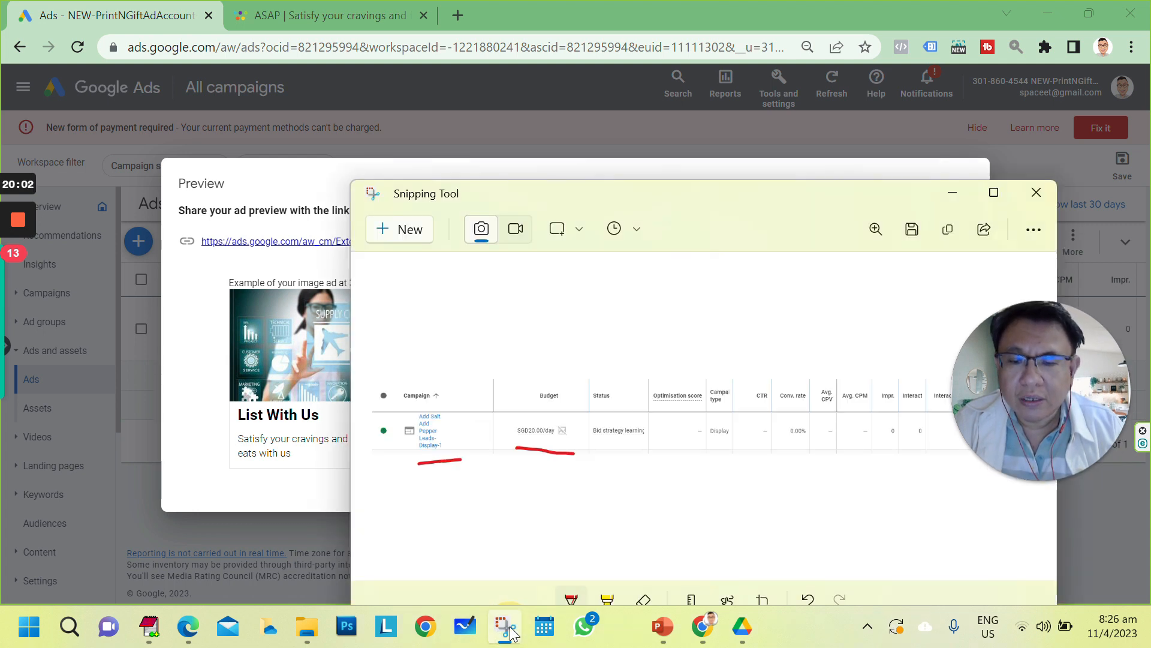
{"action": "left_click", "coordinate": [415, 239]}
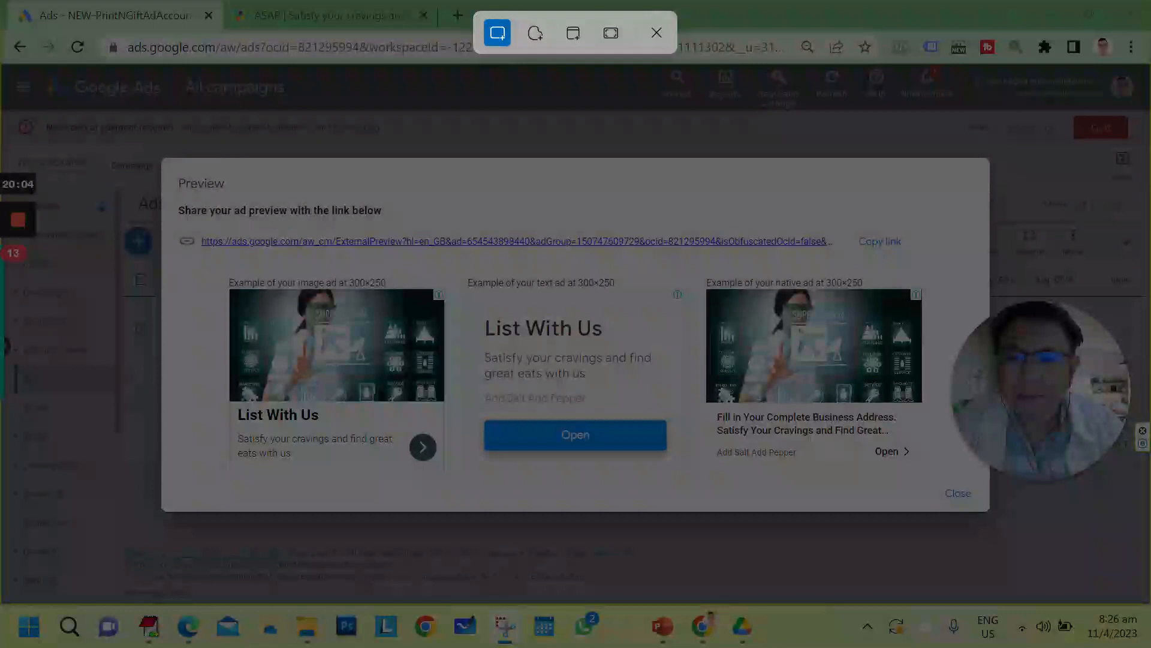
{"action": "left_click_drag", "start_coordinate": [121, 121], "coordinate": [1104, 552]}
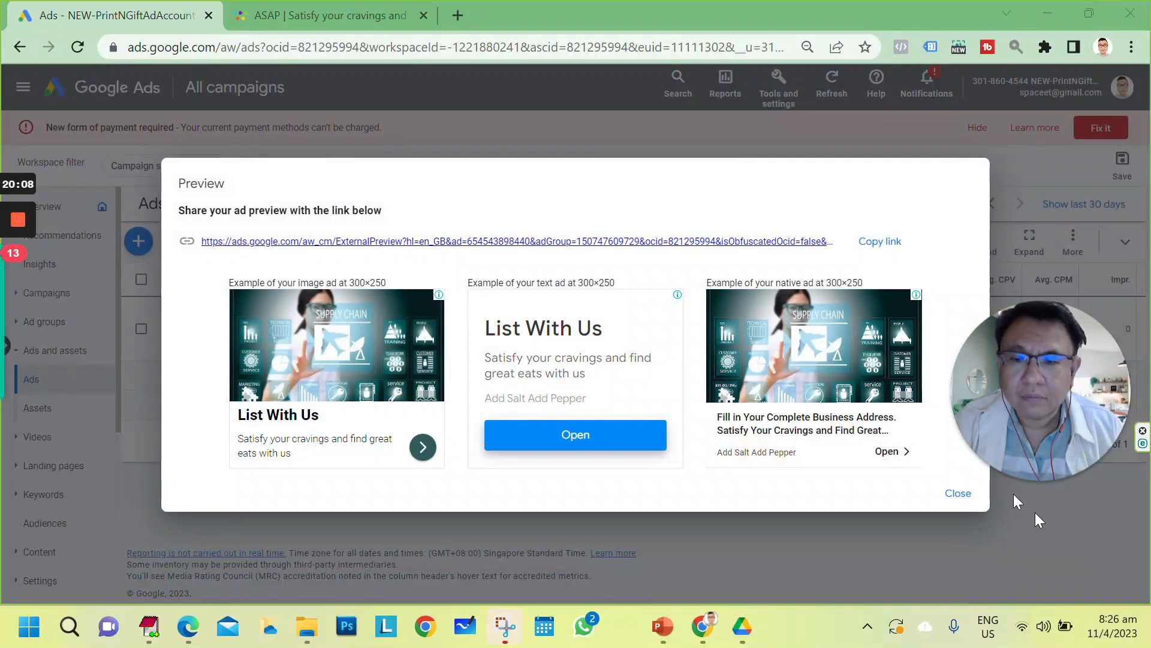
{"action": "left_click", "coordinate": [509, 629]}
{"action": "left_click", "coordinate": [949, 232]}
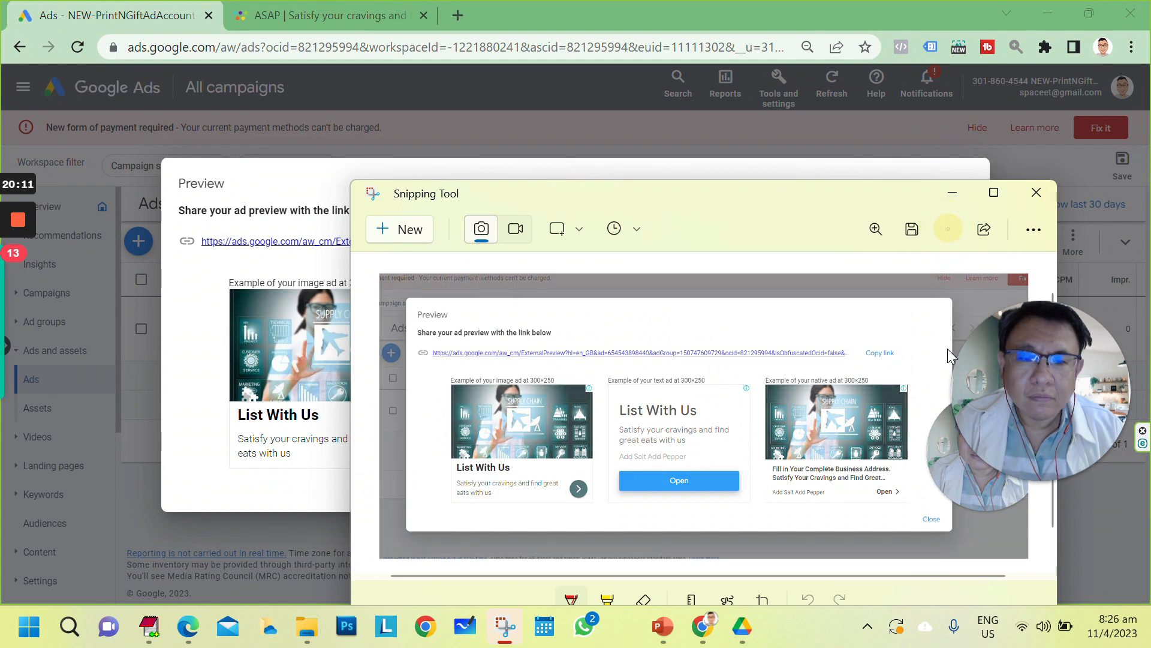
- Switch to PowerPoint and paste the ad preview screenshot on slide 18, headed "Screenshot of the Google Display ads preview"
{"action": "mouse_move", "coordinate": [698, 633]}
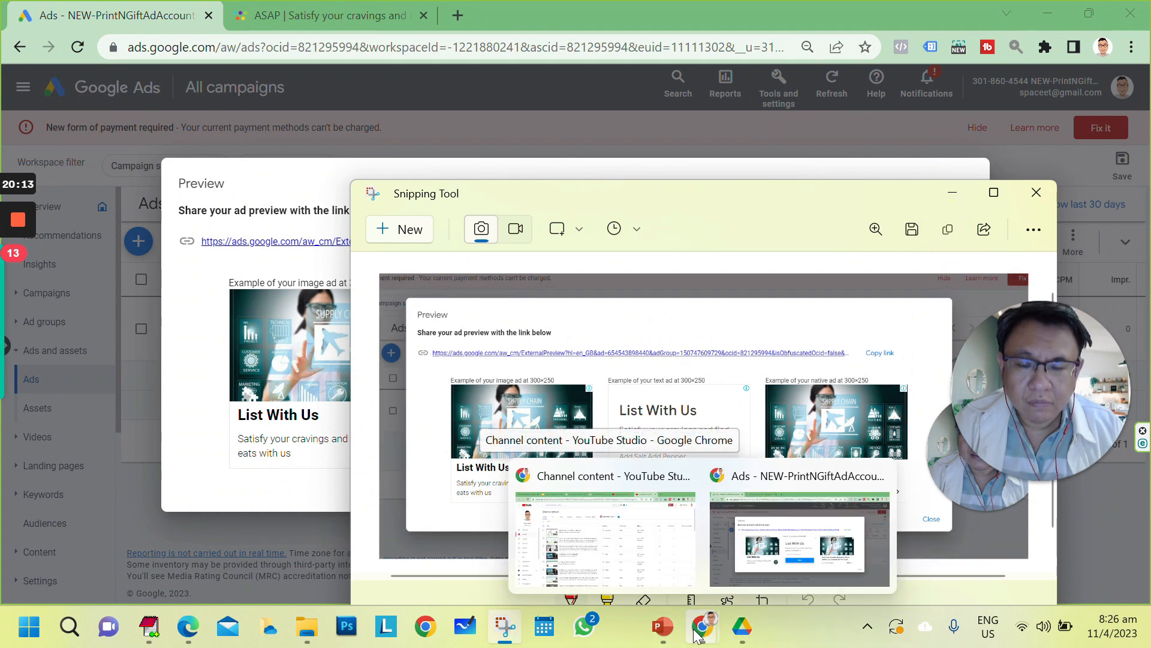
{"action": "mouse_move", "coordinate": [663, 629]}
{"action": "left_click", "coordinate": [740, 543]}
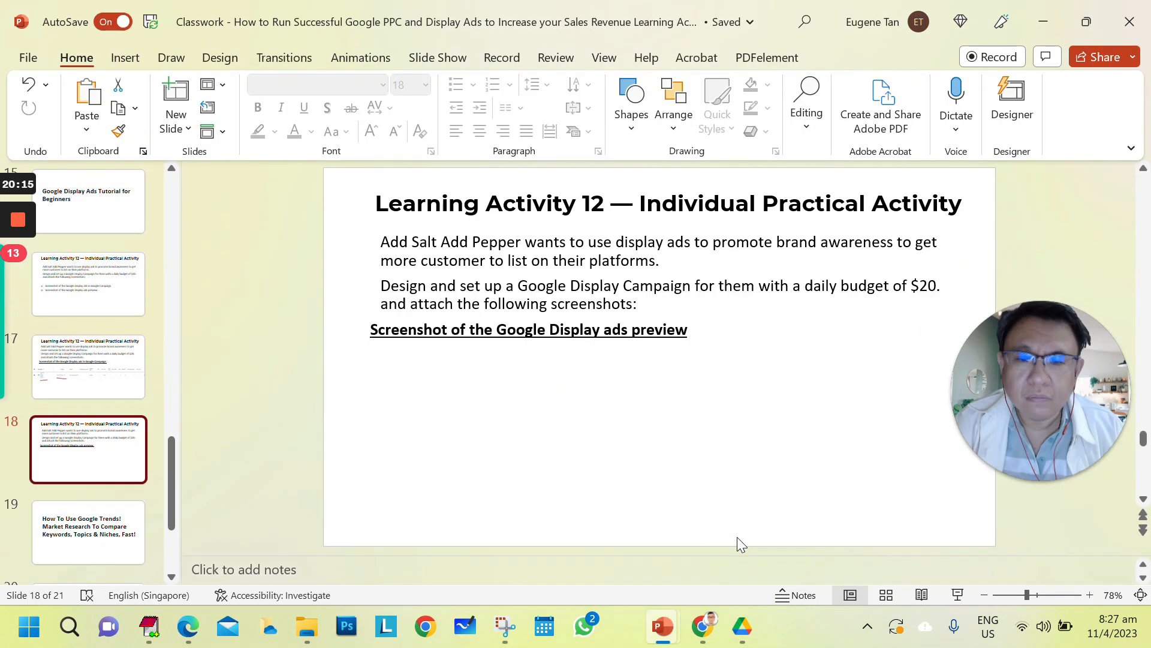
{"action": "key", "text": "ctrl+v"}
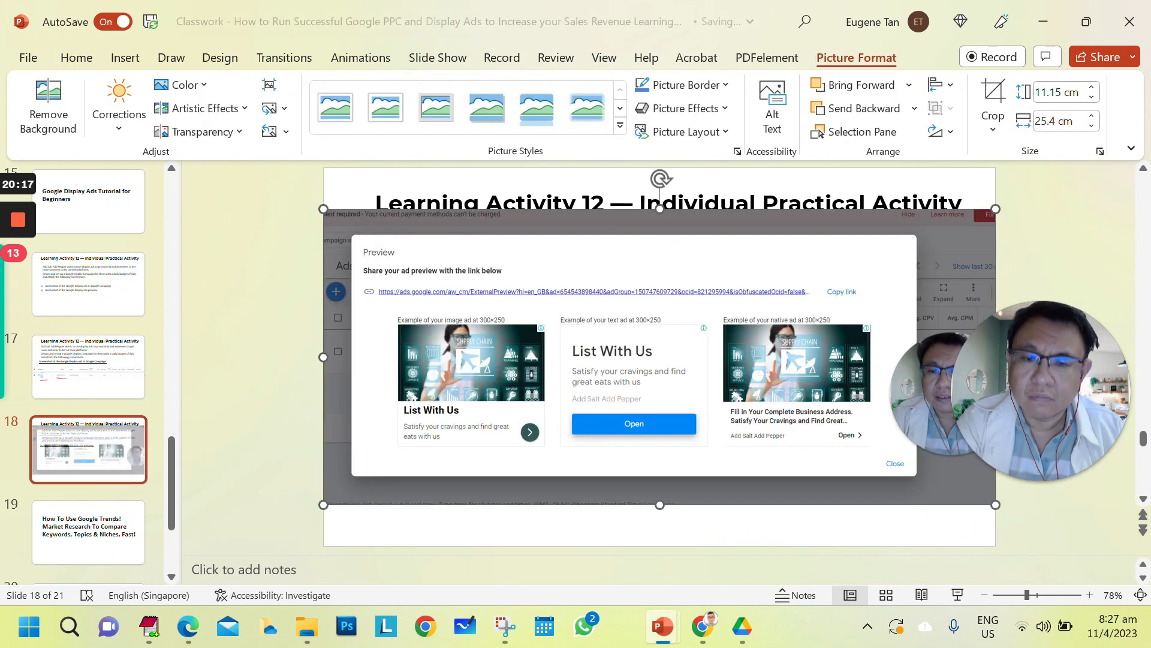